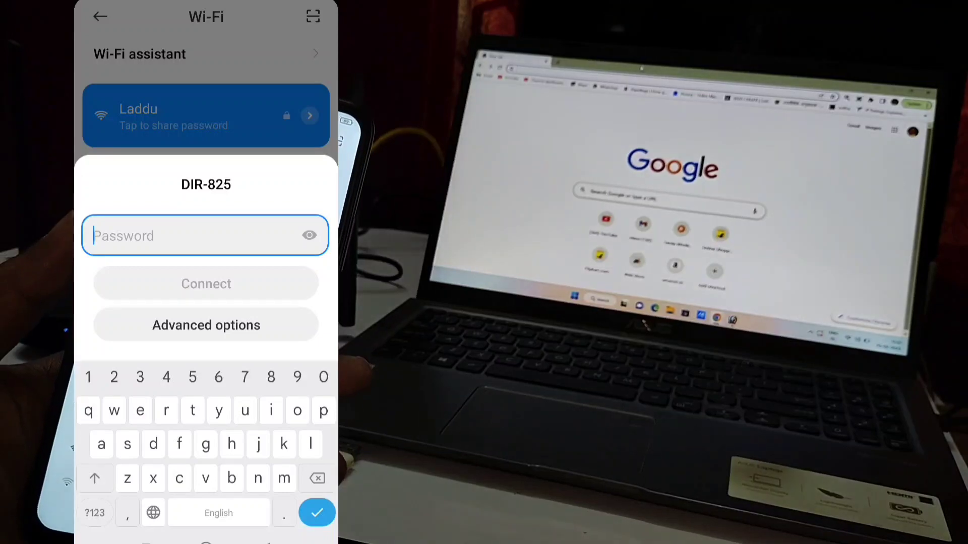
Step: Enter the first character of the Wi-Fi password in the DIR-825 Password field
{"action": "type", "text": "9"}
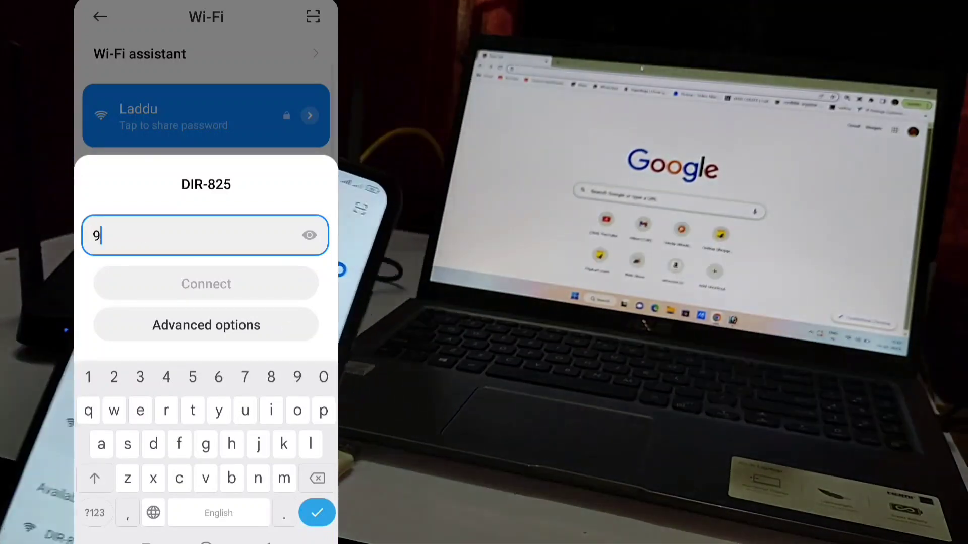
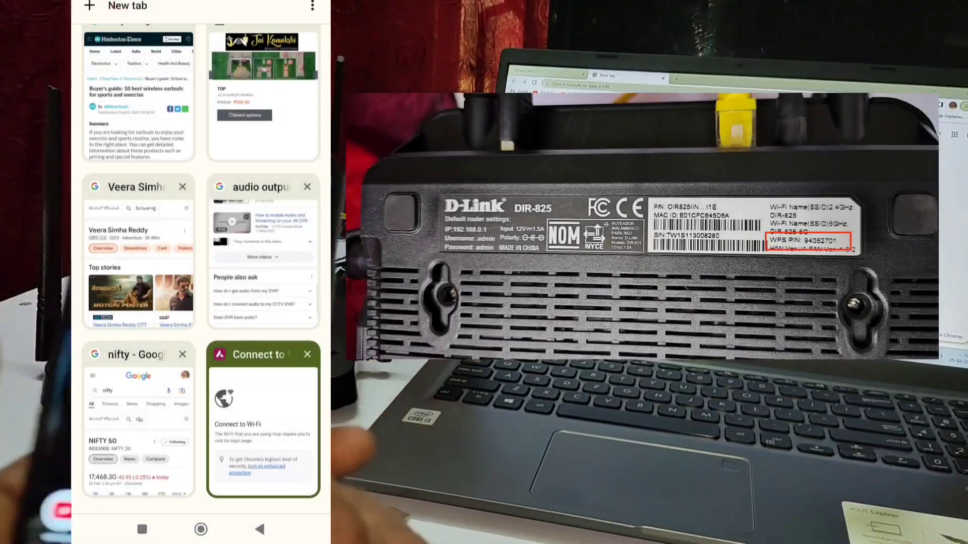
Step: On the phone, open a new Chrome tab and load 192.168.0.1
{"action": "left_click", "coordinate": [101, 8]}
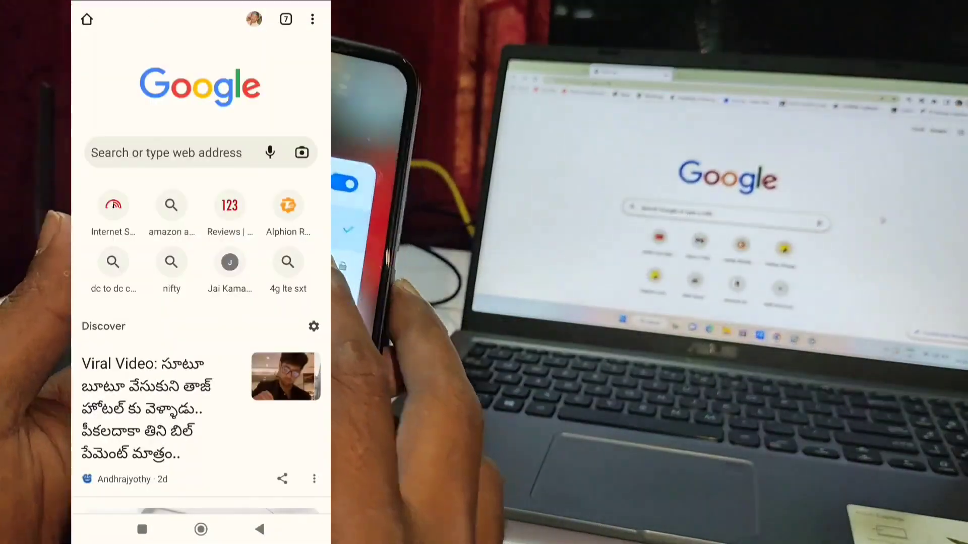
{"action": "left_click", "coordinate": [166, 152]}
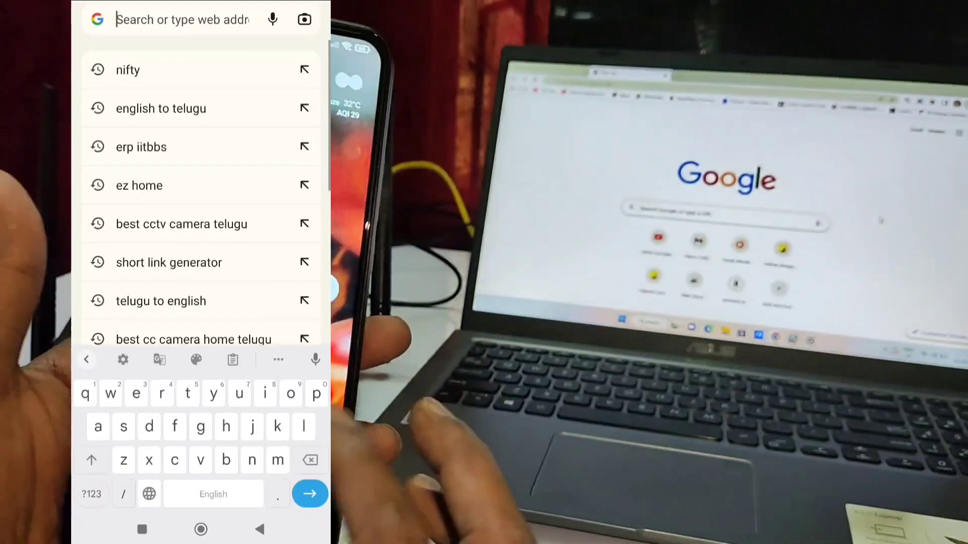
{"action": "left_click", "coordinate": [90, 494]}
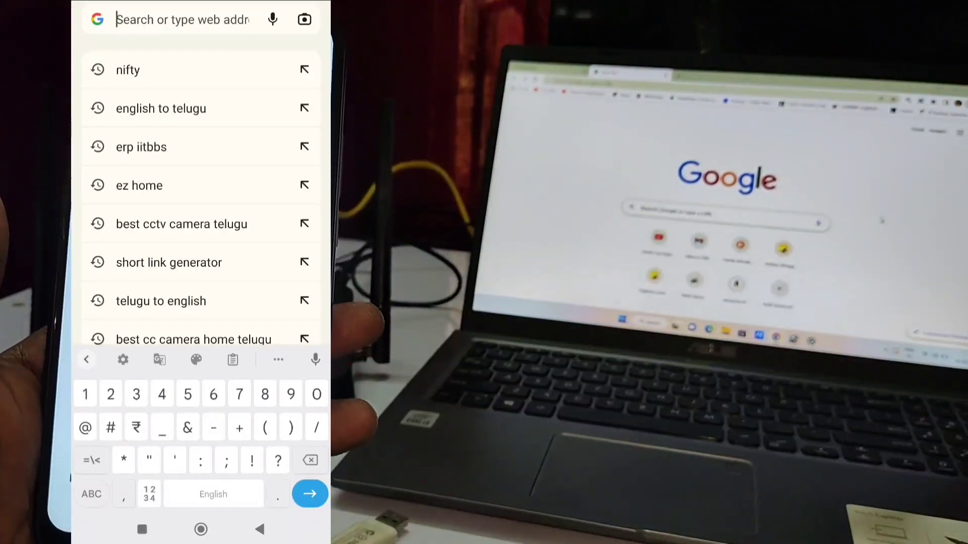
{"action": "type", "text": "192"}
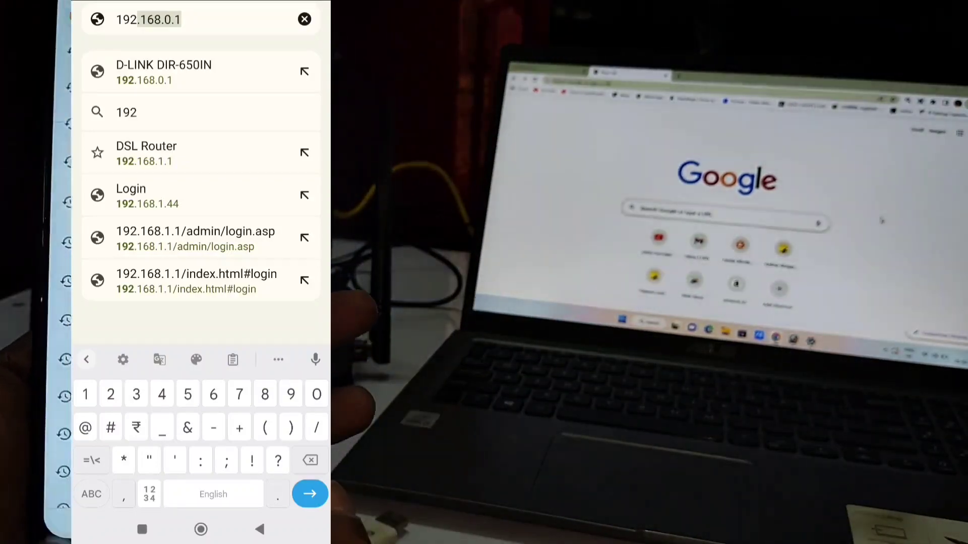
{"action": "left_click", "coordinate": [180, 19]}
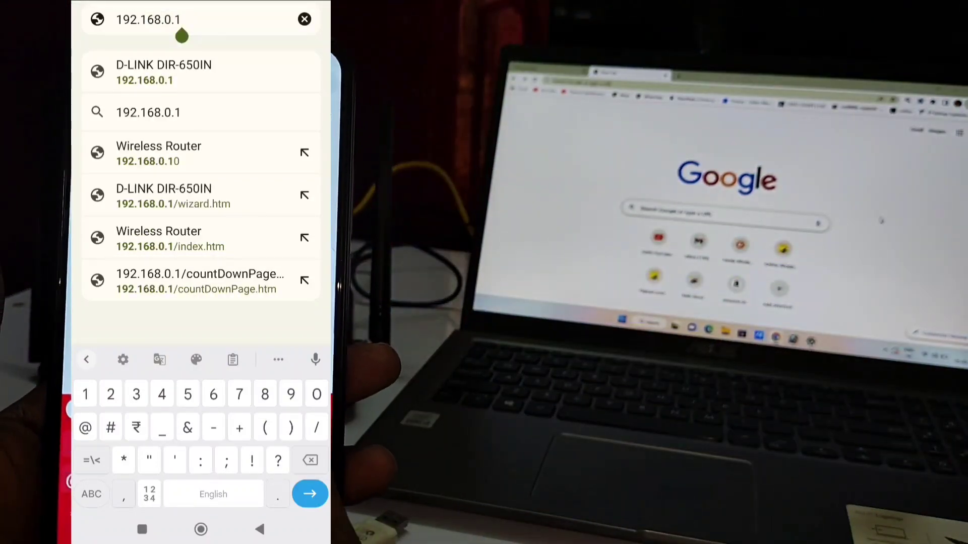
{"action": "key", "text": "Return"}
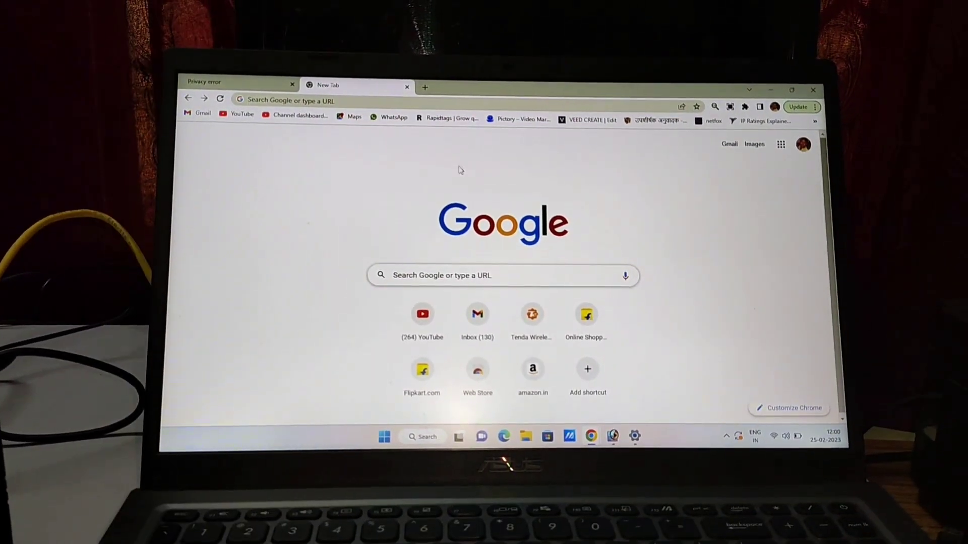
Step: Connect the laptop to the DIR-825 Wi-Fi network
{"action": "key", "text": "ctrl+l"}
{"action": "left_click", "coordinate": [776, 437]}
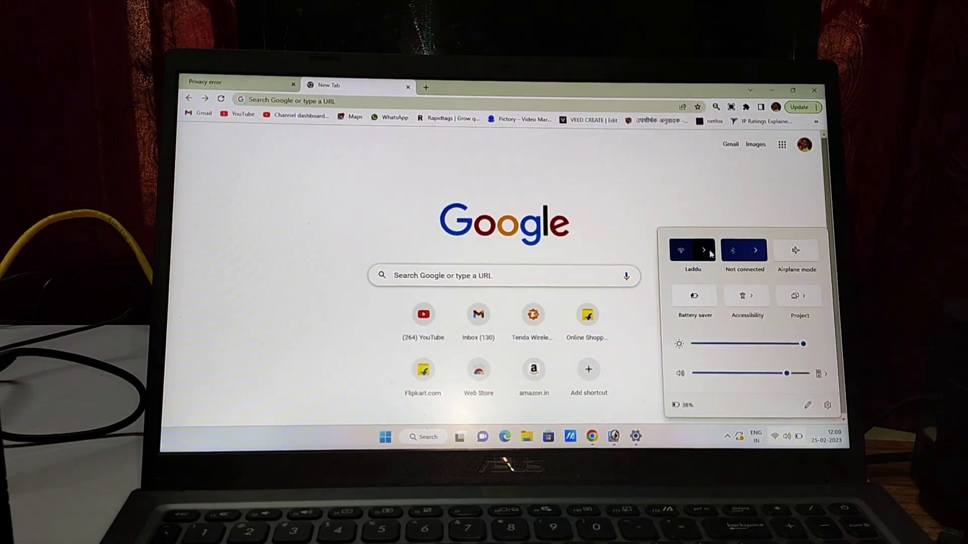
{"action": "left_click", "coordinate": [705, 251]}
{"action": "left_click", "coordinate": [719, 318]}
{"action": "left_click", "coordinate": [787, 329]}
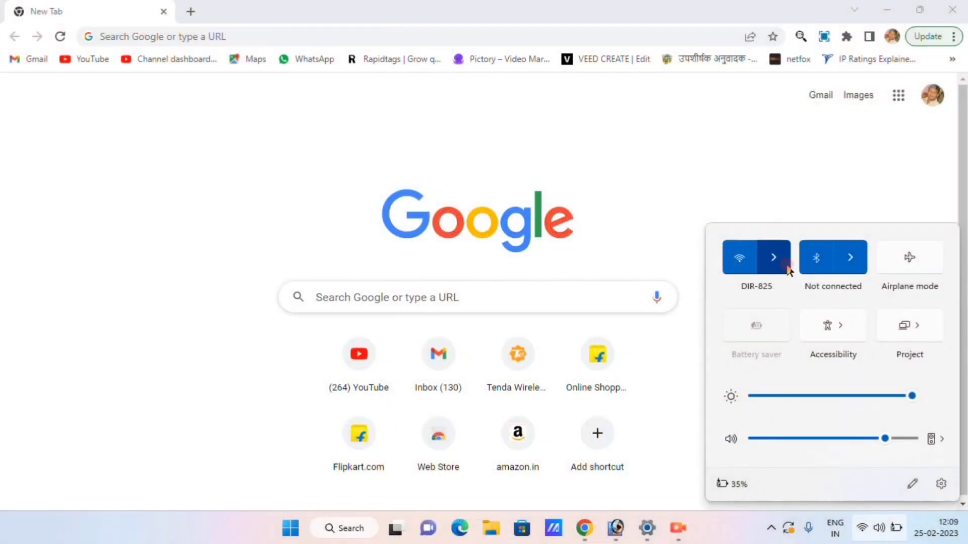
Step: Find the DIR-825 network's DNS server address, 192.168.0.1, in its properties
{"action": "left_click", "coordinate": [782, 260]}
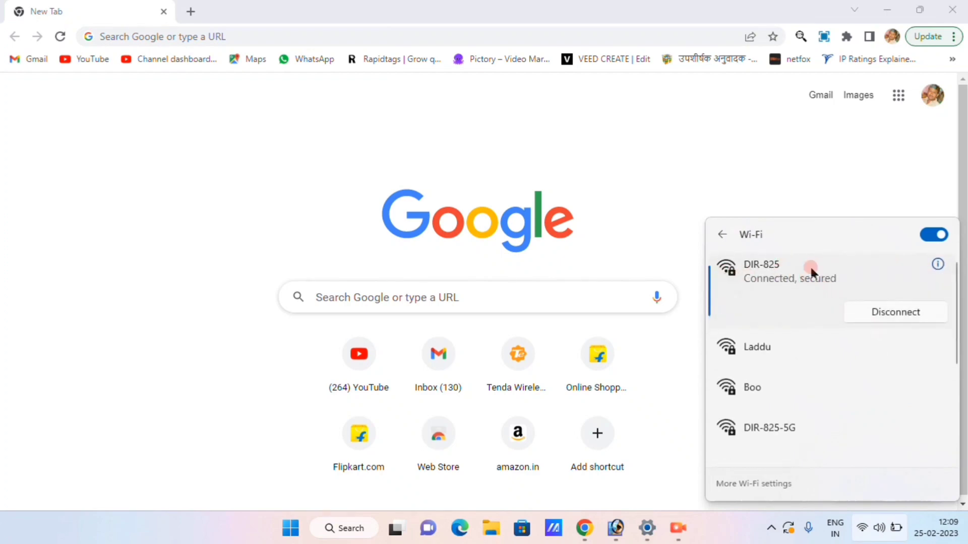
{"action": "left_click", "coordinate": [938, 265]}
{"action": "scroll", "coordinate": [557, 334], "scroll_direction": "up", "scroll_amount": 3}
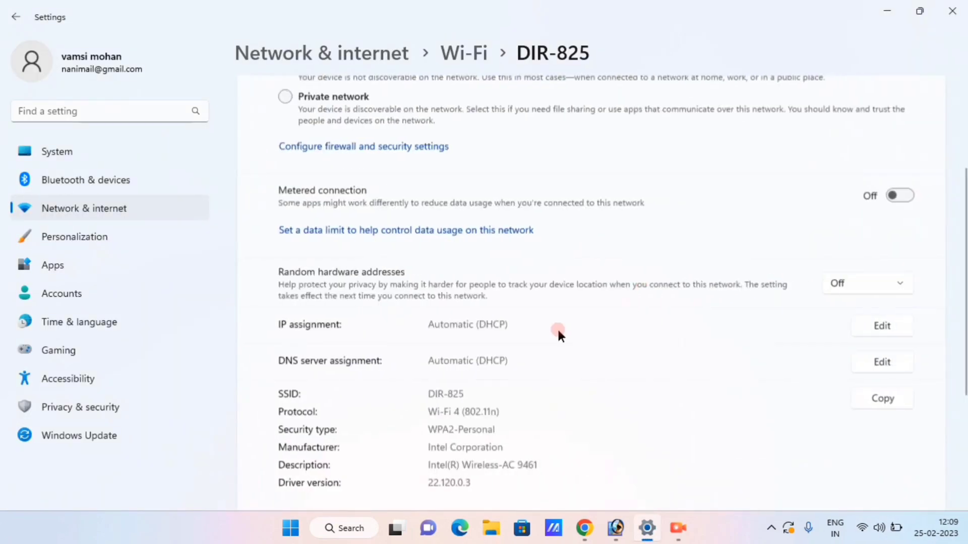
{"action": "scroll", "coordinate": [509, 388], "scroll_direction": "down", "scroll_amount": 1}
{"action": "scroll", "coordinate": [506, 398], "scroll_direction": "down", "scroll_amount": 3}
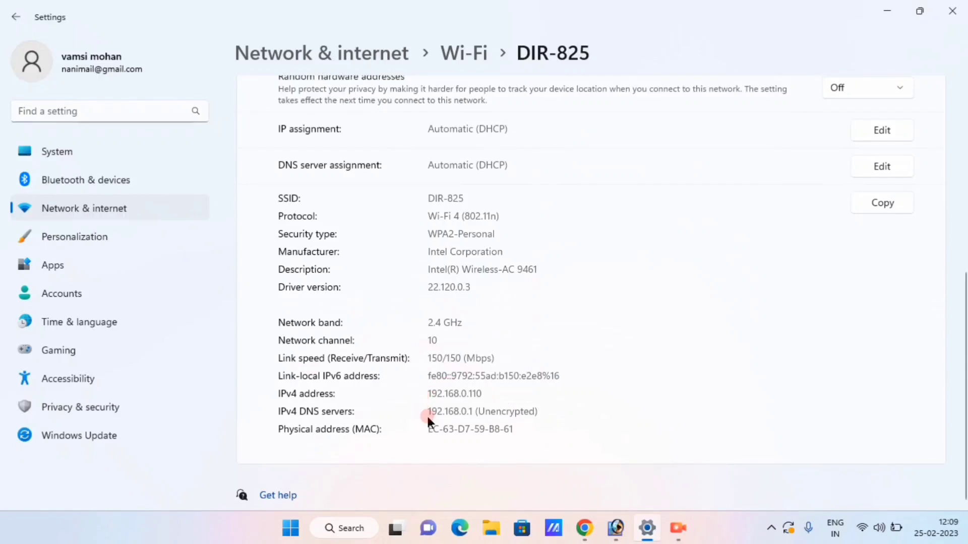
{"action": "left_click_drag", "start_coordinate": [426, 413], "coordinate": [604, 433]}
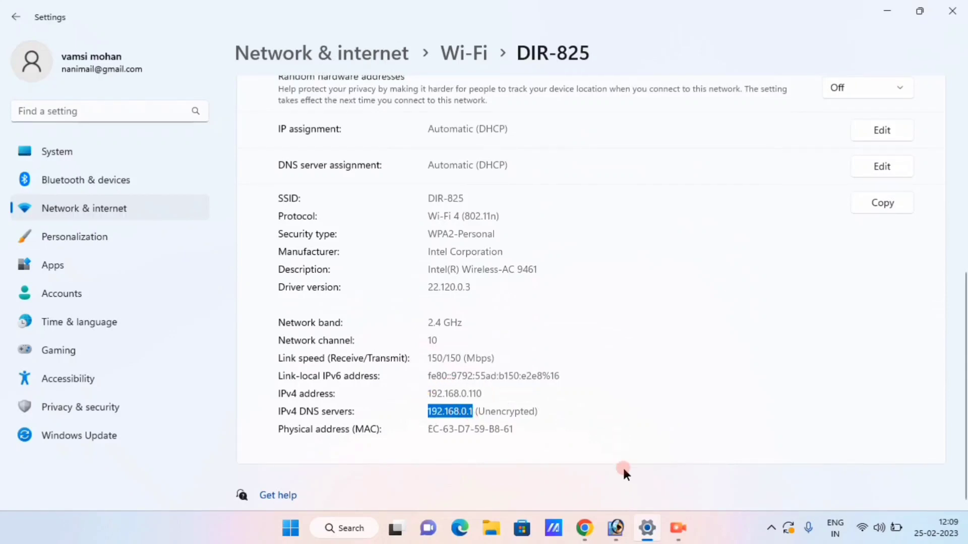
{"action": "left_click", "coordinate": [595, 527]}
Step: Load the router's web interface at 192.168.0.1 in Chrome
{"action": "left_click", "coordinate": [547, 410]}
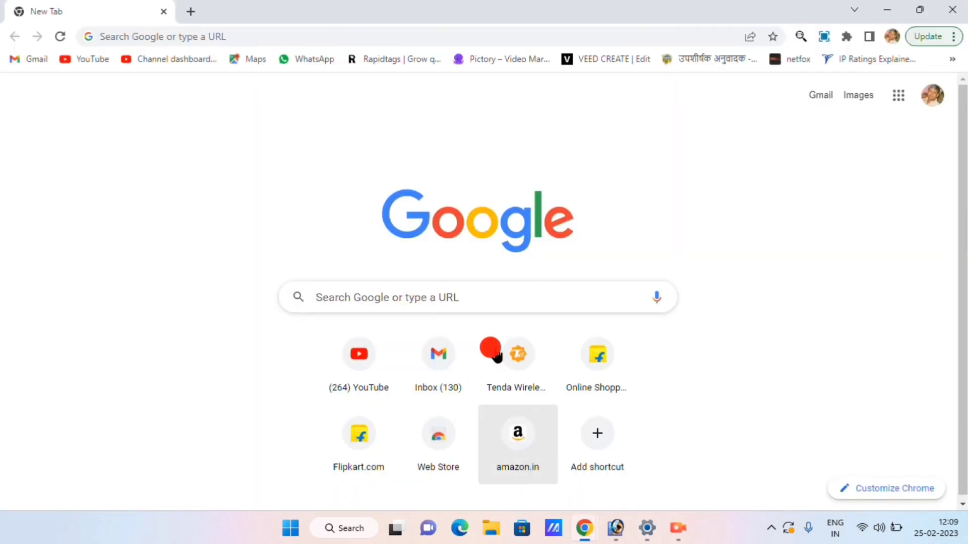
{"action": "left_click", "coordinate": [199, 34]}
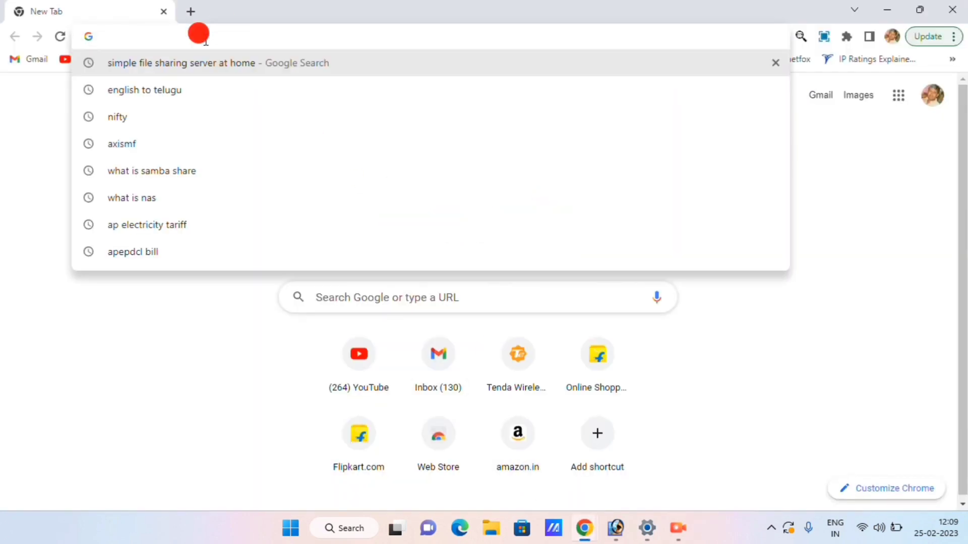
{"action": "type", "text": "1"}
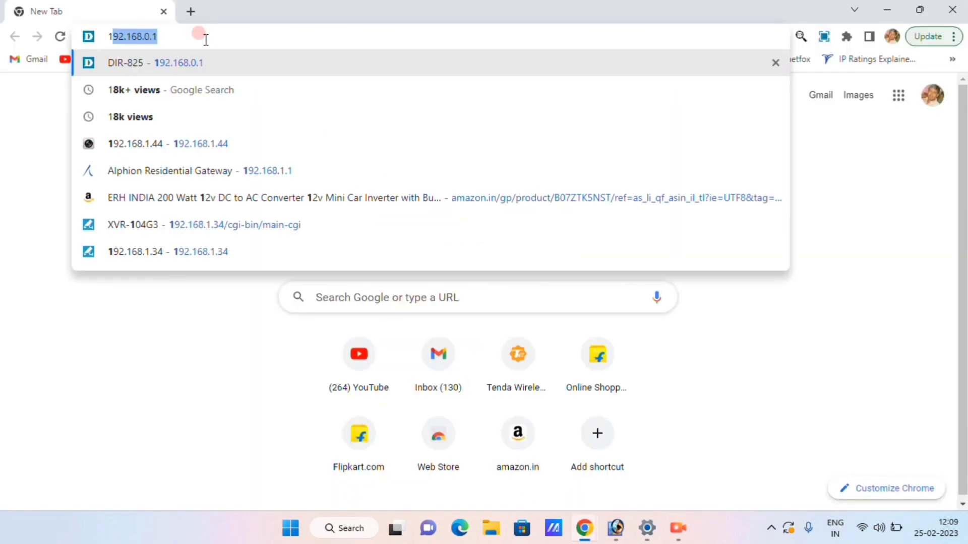
{"action": "type", "text": "92"}
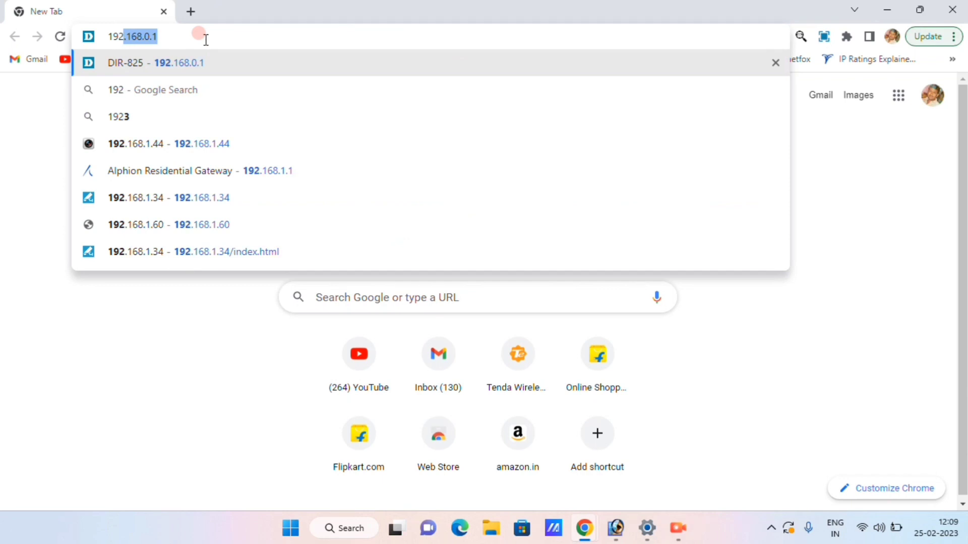
{"action": "key", "text": "Return"}
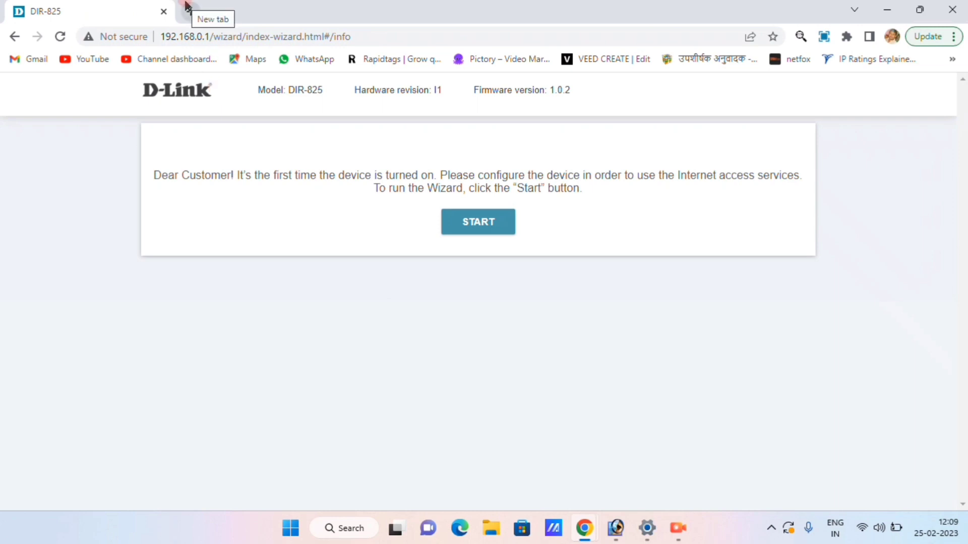
Step: Start the setup wizard, keep English as the language, and continue to Device mode
{"action": "left_click", "coordinate": [483, 235]}
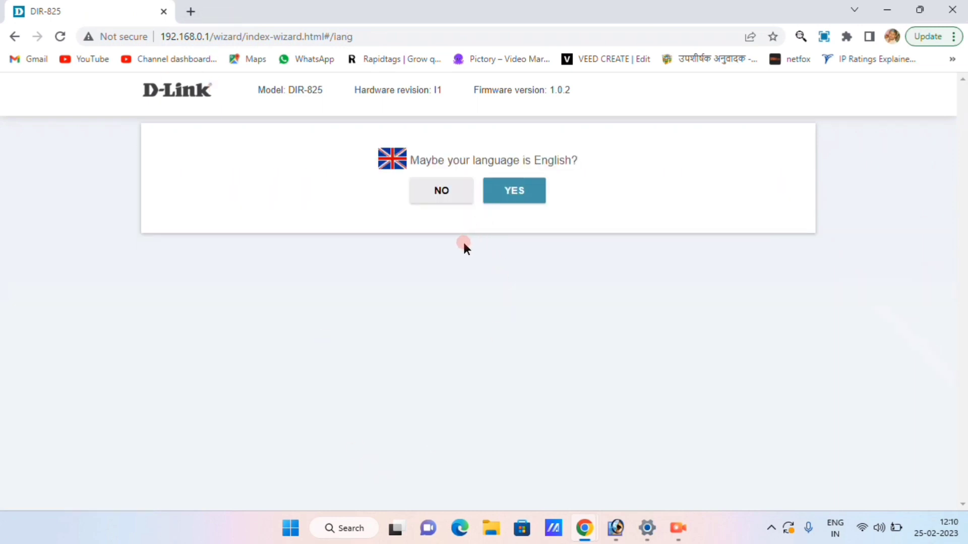
{"action": "left_click", "coordinate": [508, 194]}
{"action": "left_click", "coordinate": [515, 203]}
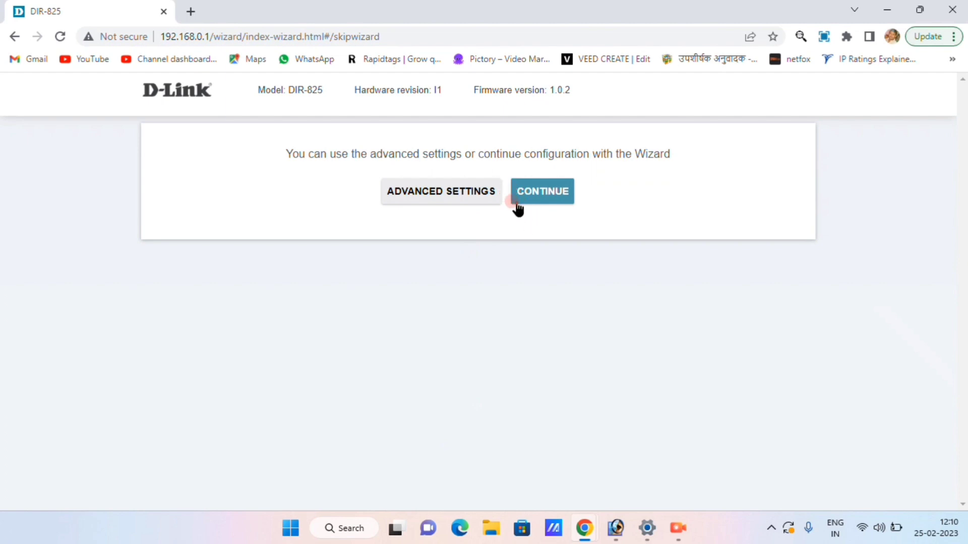
{"action": "left_click", "coordinate": [548, 194]}
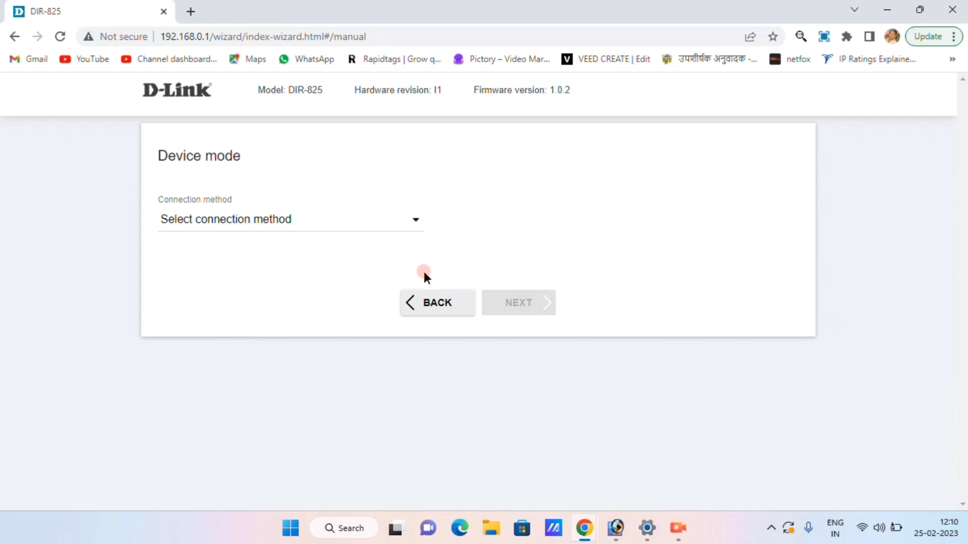
Step: Choose Wired connection as the connection method and Access point as the work mode, then advance
{"action": "left_click", "coordinate": [221, 220]}
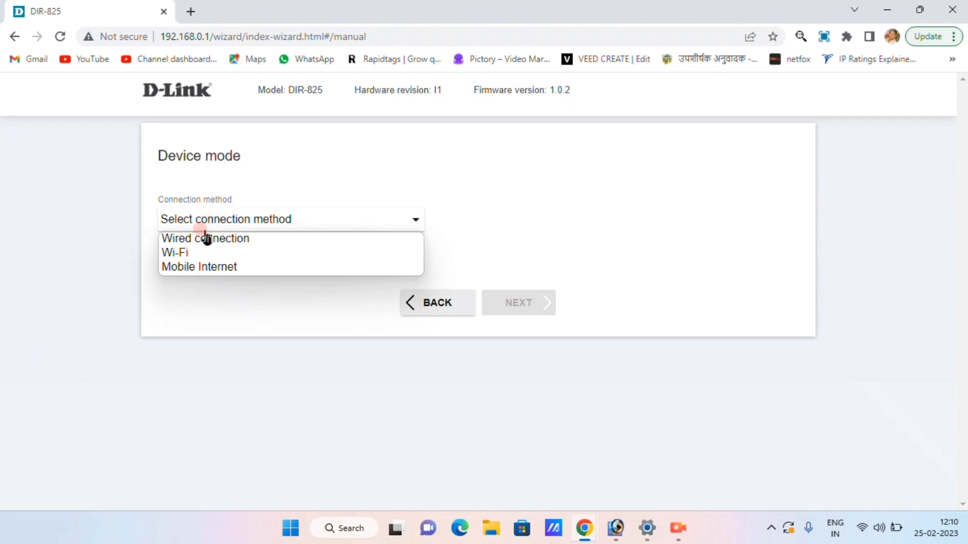
{"action": "left_click", "coordinate": [174, 254]}
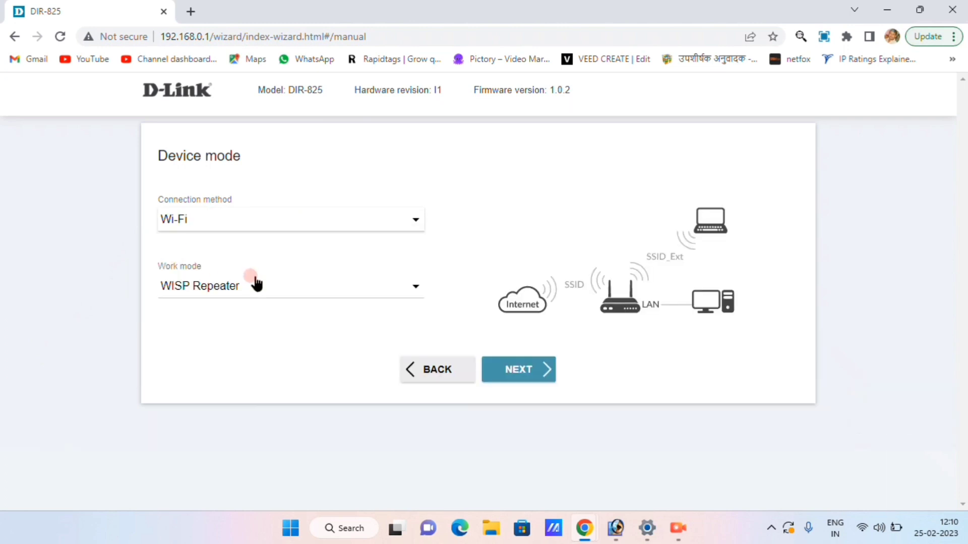
{"action": "left_click", "coordinate": [406, 228]}
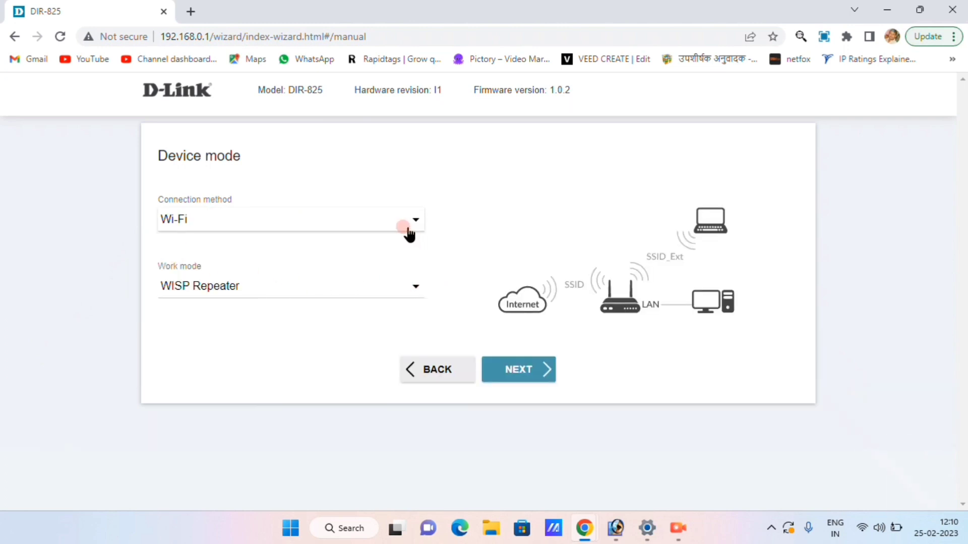
{"action": "left_click", "coordinate": [376, 243]}
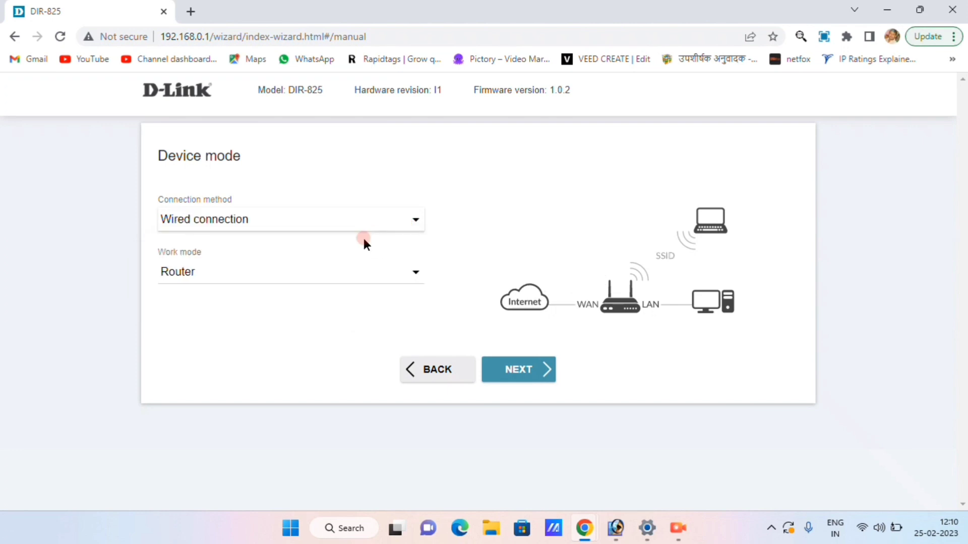
{"action": "left_click", "coordinate": [350, 276]}
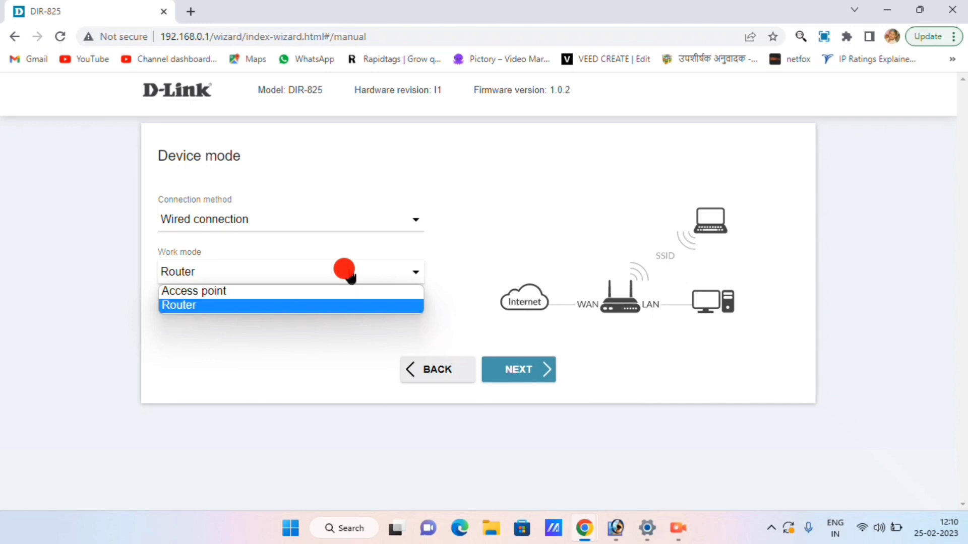
{"action": "left_click", "coordinate": [350, 274]}
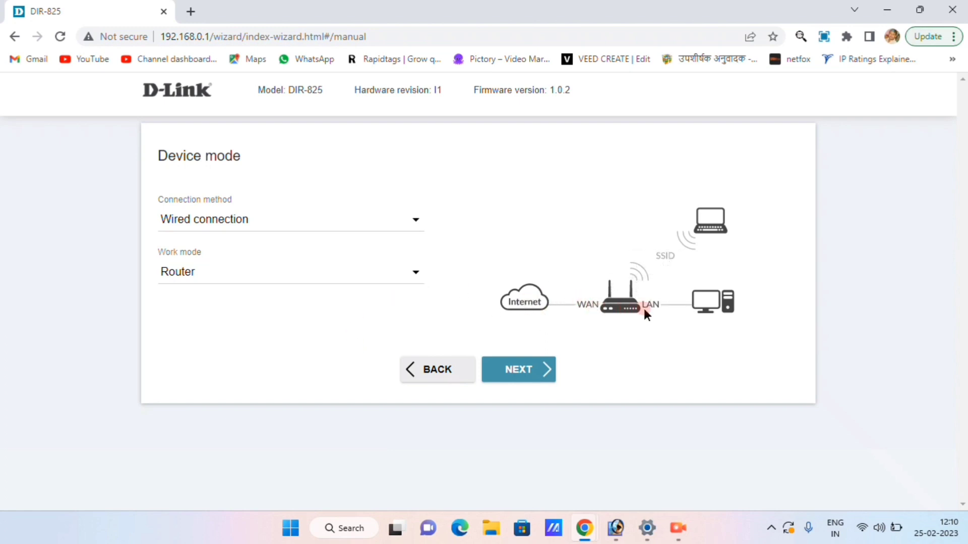
{"action": "left_click", "coordinate": [300, 273]}
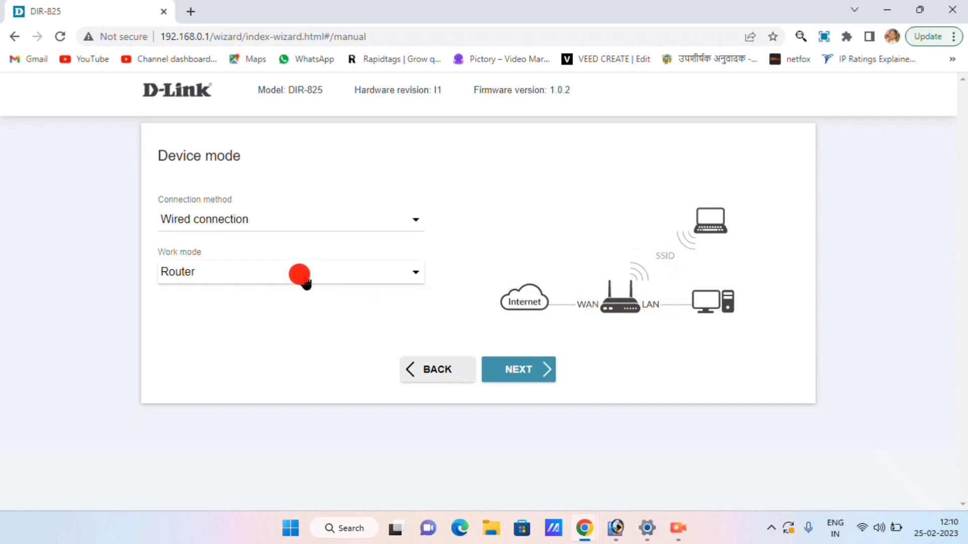
{"action": "left_click", "coordinate": [300, 291]}
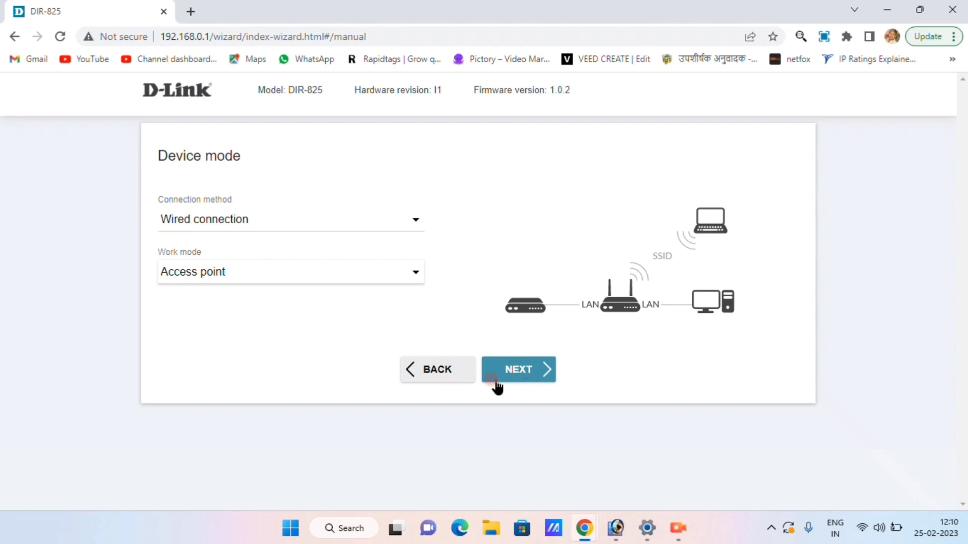
{"action": "left_click", "coordinate": [512, 371]}
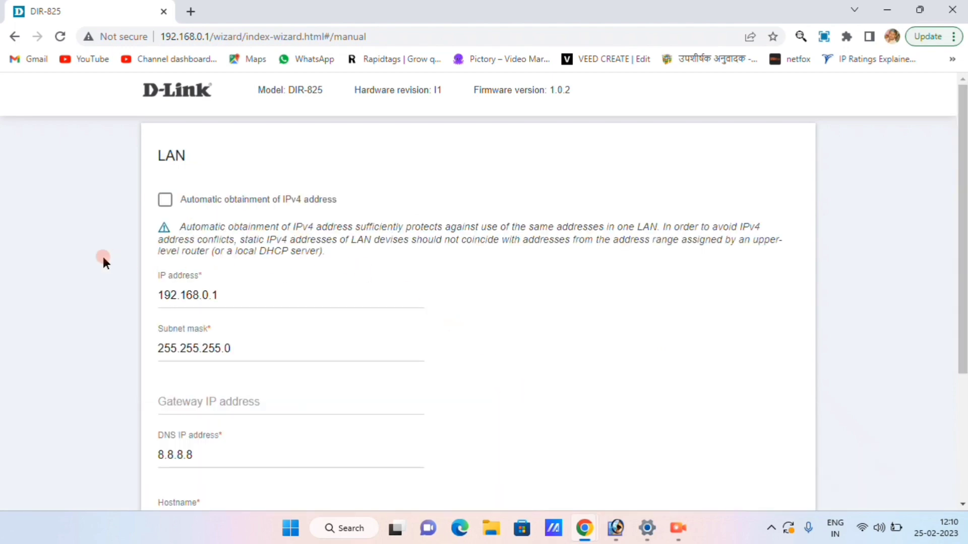
Step: Enable automatic obtainment of the IPv4 address for the LAN
{"action": "scroll", "coordinate": [96, 257], "scroll_direction": "down", "scroll_amount": 3}
{"action": "left_click", "coordinate": [227, 154]}
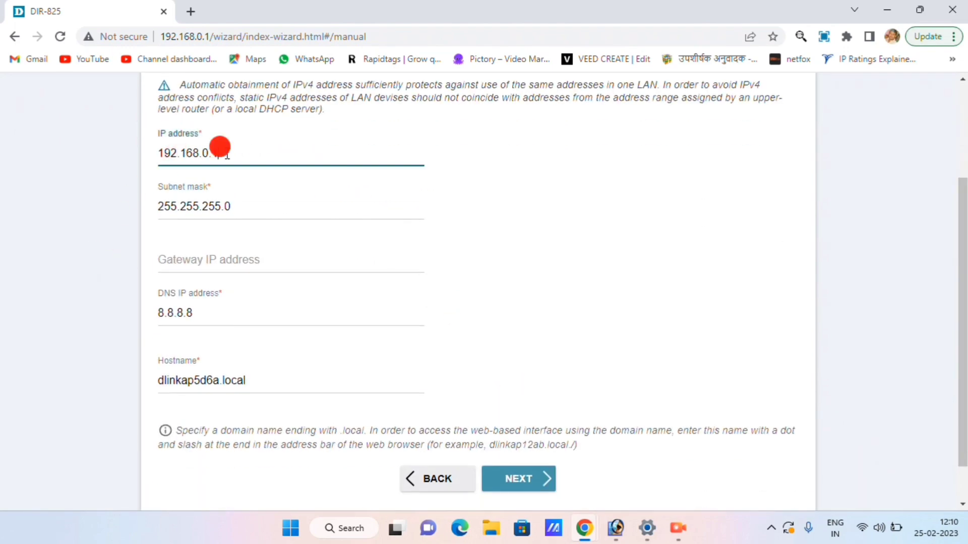
{"action": "scroll", "coordinate": [109, 281], "scroll_direction": "down", "scroll_amount": 2}
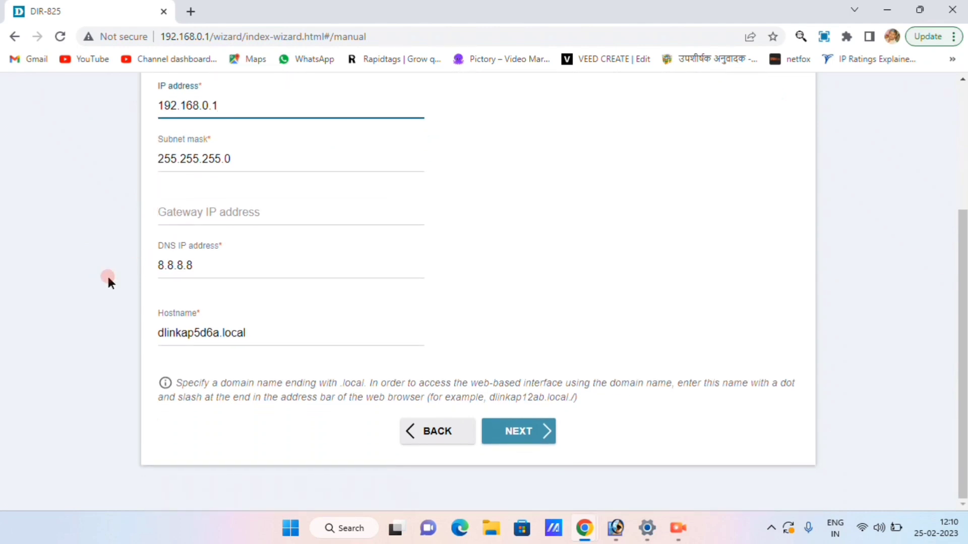
{"action": "left_click_drag", "start_coordinate": [220, 333], "coordinate": [132, 333]}
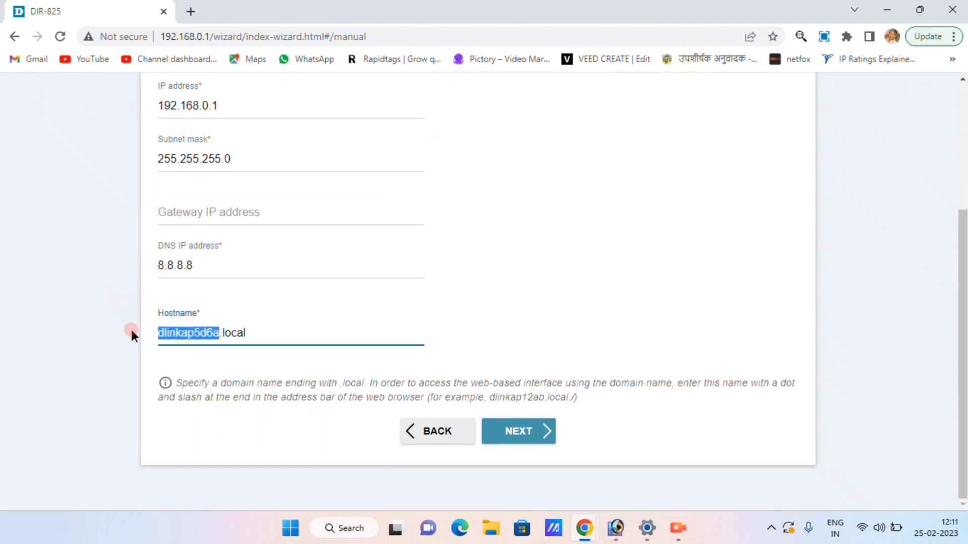
{"action": "scroll", "coordinate": [95, 301], "scroll_direction": "up", "scroll_amount": 1}
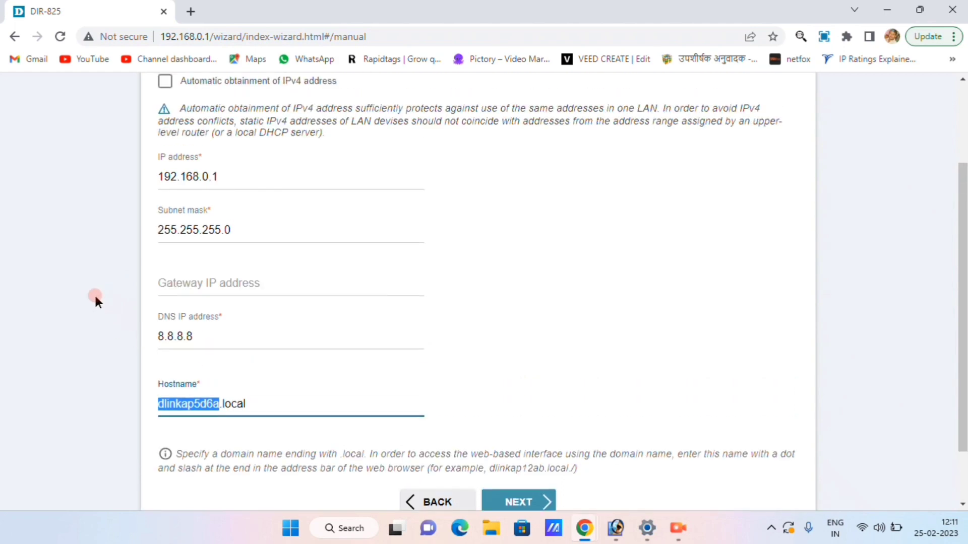
{"action": "scroll", "coordinate": [116, 262], "scroll_direction": "up", "scroll_amount": 1}
{"action": "left_click", "coordinate": [168, 156]}
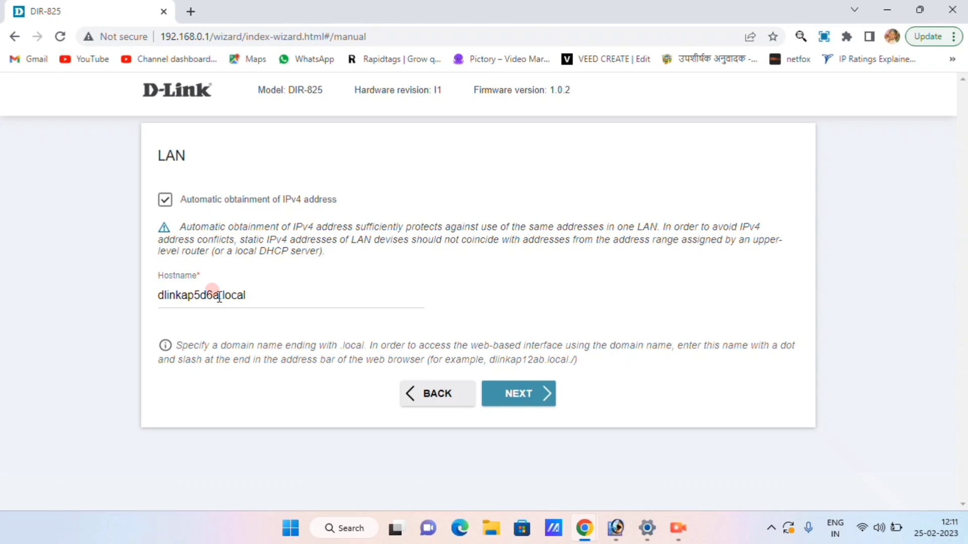
Step: Change the hostname to SmartPlanet.local and move on to the 2.4 GHz settings
{"action": "left_click_drag", "start_coordinate": [220, 295], "coordinate": [158, 298]}
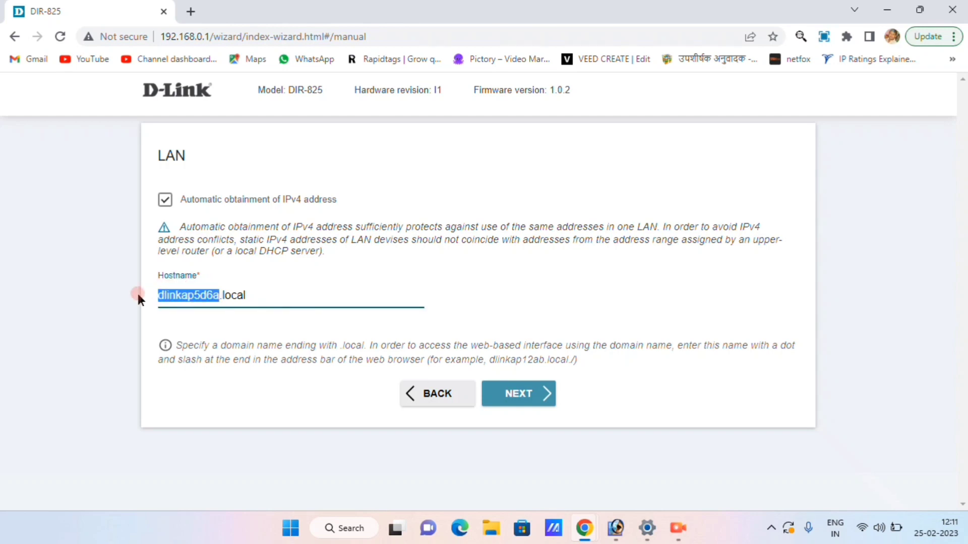
{"action": "type", "text": "SmartR"}
{"action": "type", "text": "lanet"}
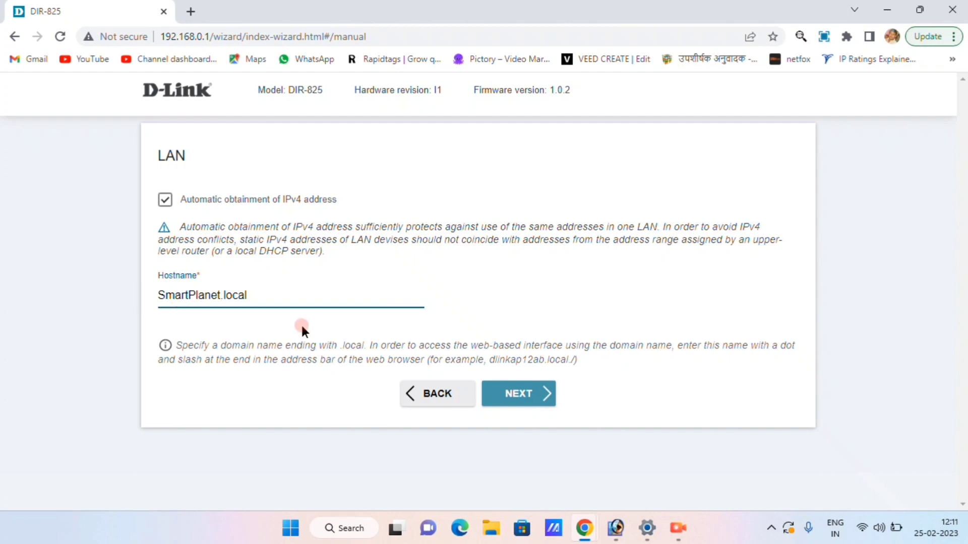
{"action": "left_click", "coordinate": [541, 400]}
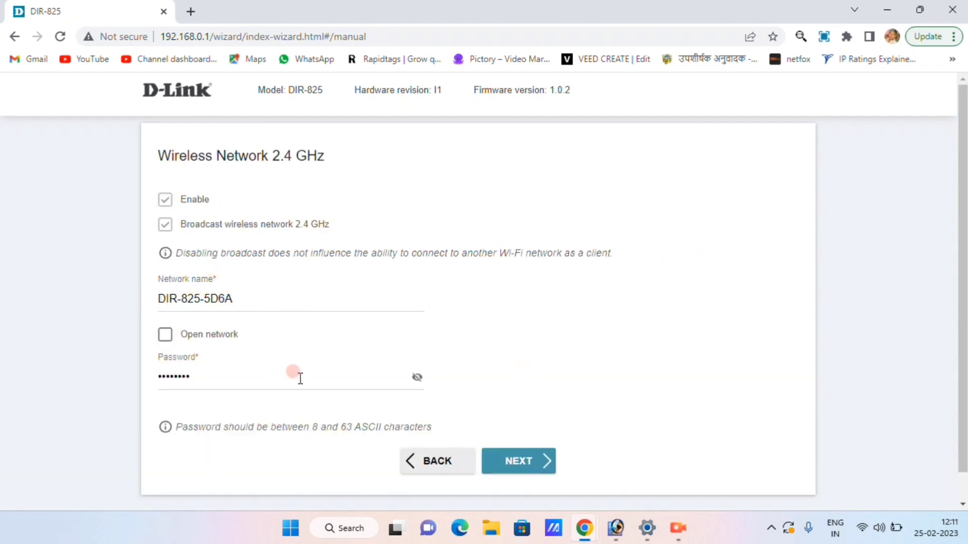
Step: Check the current 2.4 GHz and 5 GHz Wi-Fi passwords, returning to the 2.4 GHz page
{"action": "left_click", "coordinate": [417, 378]}
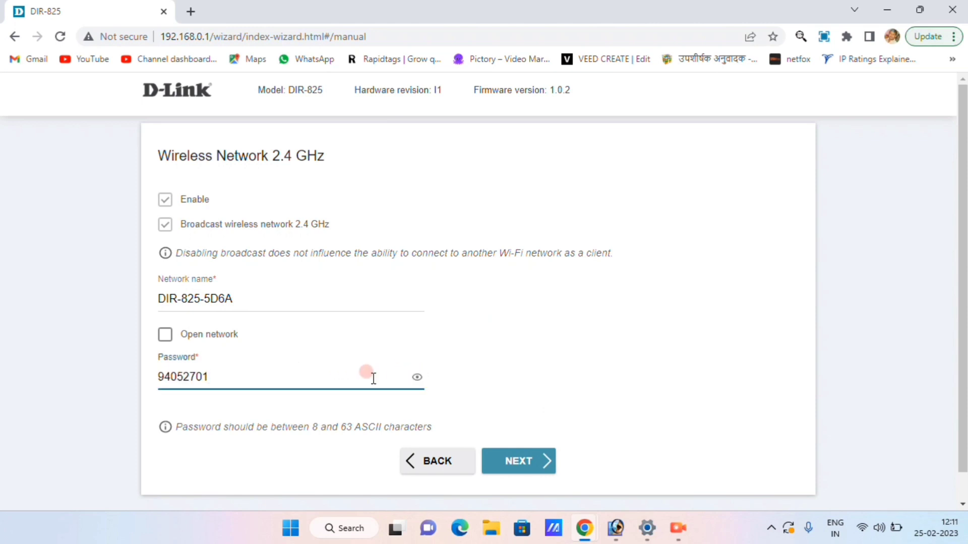
{"action": "left_click", "coordinate": [528, 461]}
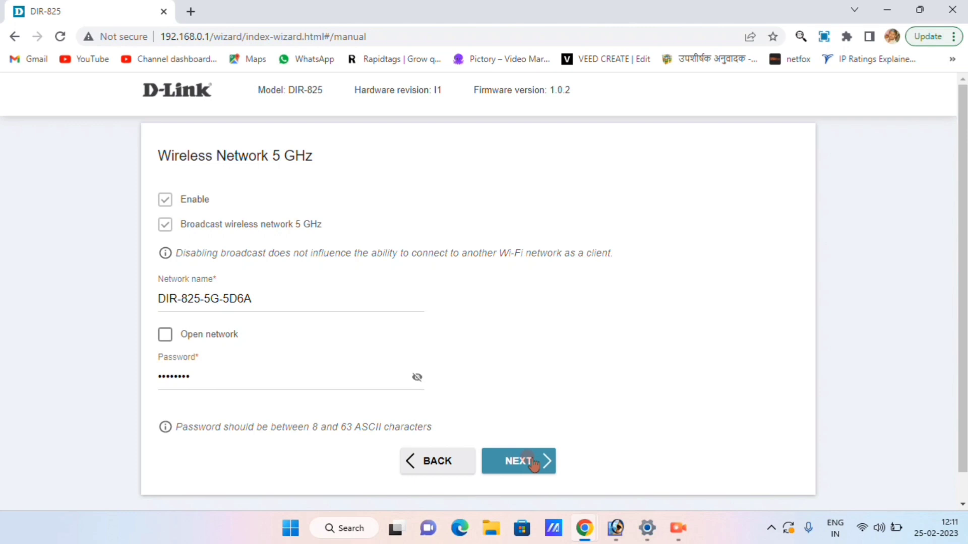
{"action": "left_click", "coordinate": [500, 462]}
{"action": "left_click", "coordinate": [417, 378]}
{"action": "left_click", "coordinate": [416, 377]}
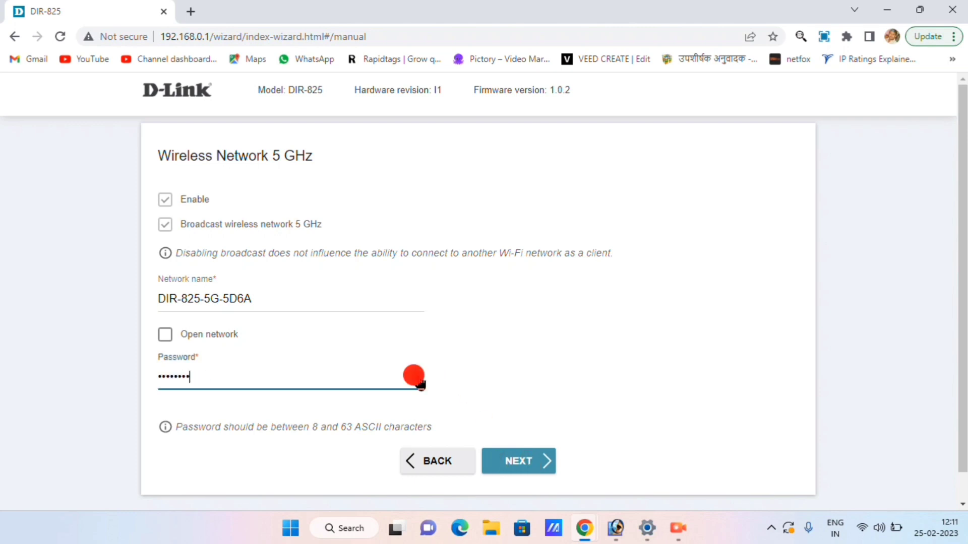
{"action": "left_click", "coordinate": [436, 460]}
Step: Rename the 2.4 GHz network to SmartPlanet and give it a new password
{"action": "left_click", "coordinate": [203, 301]}
{"action": "left_click_drag", "start_coordinate": [238, 298], "coordinate": [158, 297]}
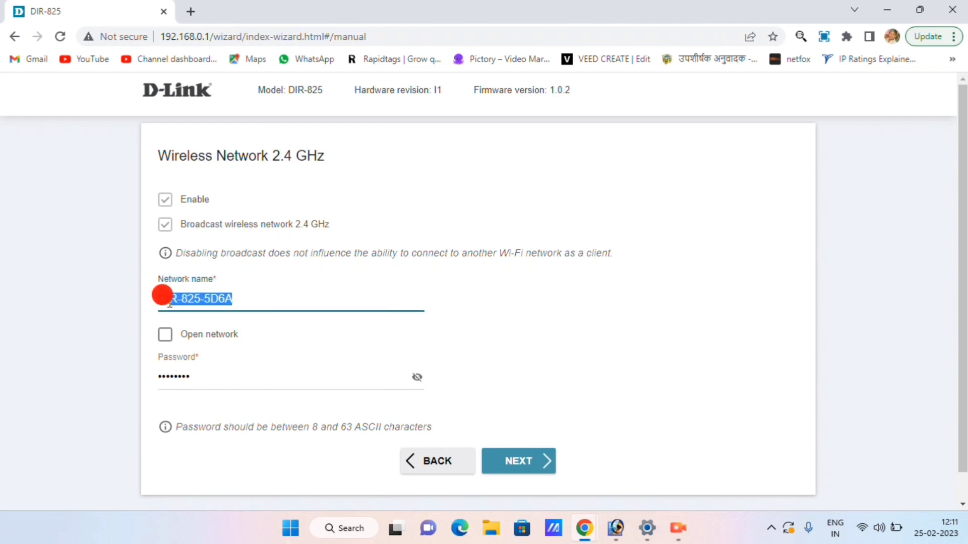
{"action": "type", "text": "Smart"}
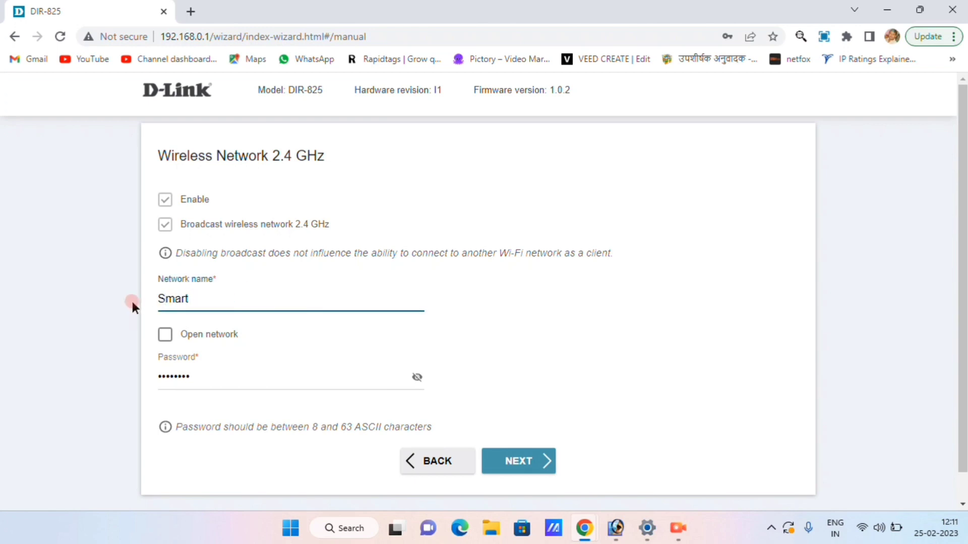
{"action": "type", "text": "Planet"}
{"action": "left_click", "coordinate": [417, 378]}
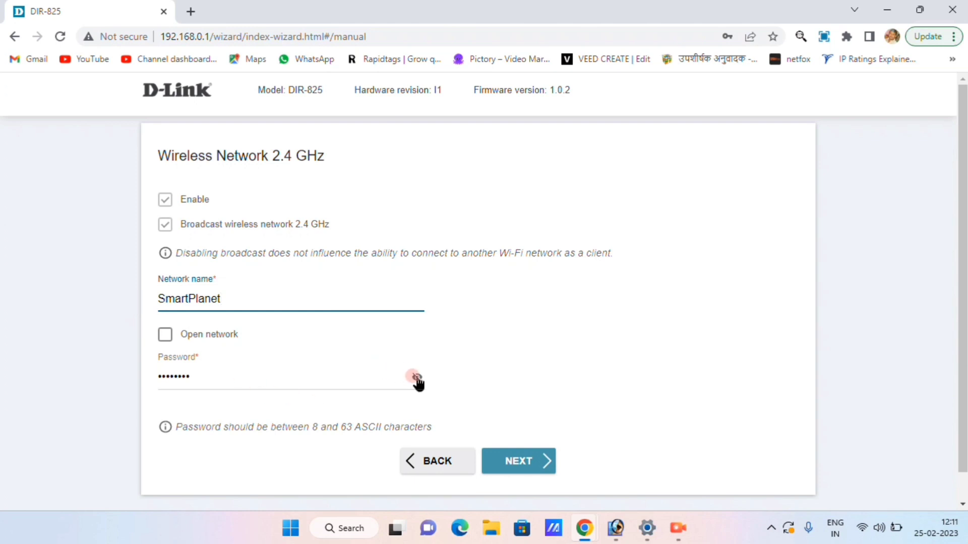
{"action": "double_click", "coordinate": [250, 378]}
{"action": "type", "text": "12345678"}
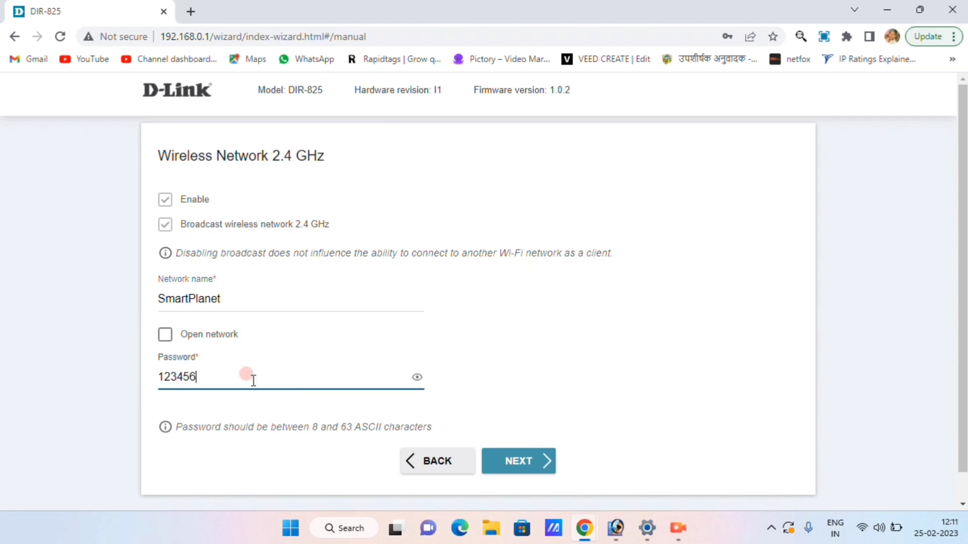
{"action": "left_click", "coordinate": [524, 470]}
Step: Rename the 5 GHz network to SmartPlanet5G and select its old password for replacement
{"action": "left_click", "coordinate": [269, 299]}
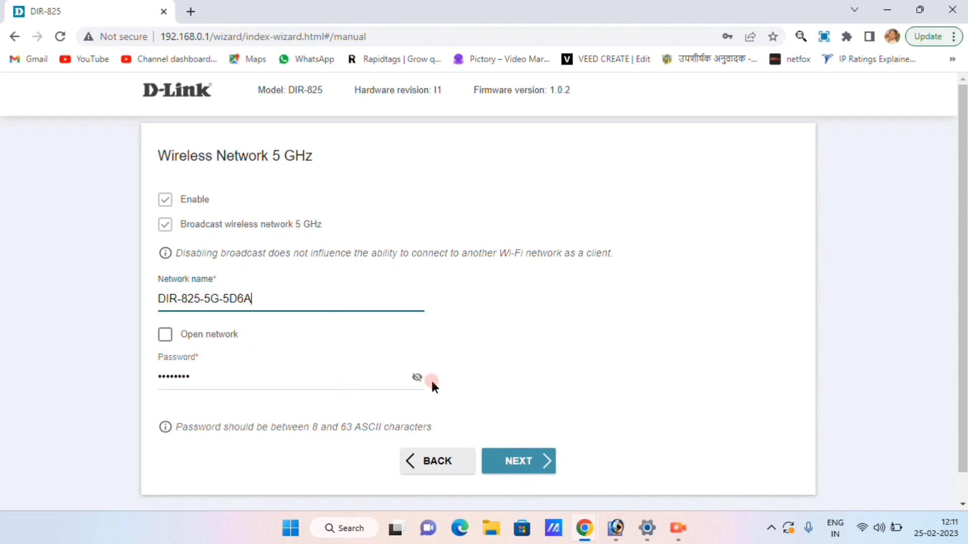
{"action": "left_click_drag", "start_coordinate": [244, 308], "coordinate": [99, 310]}
{"action": "type", "text": "Sm"}
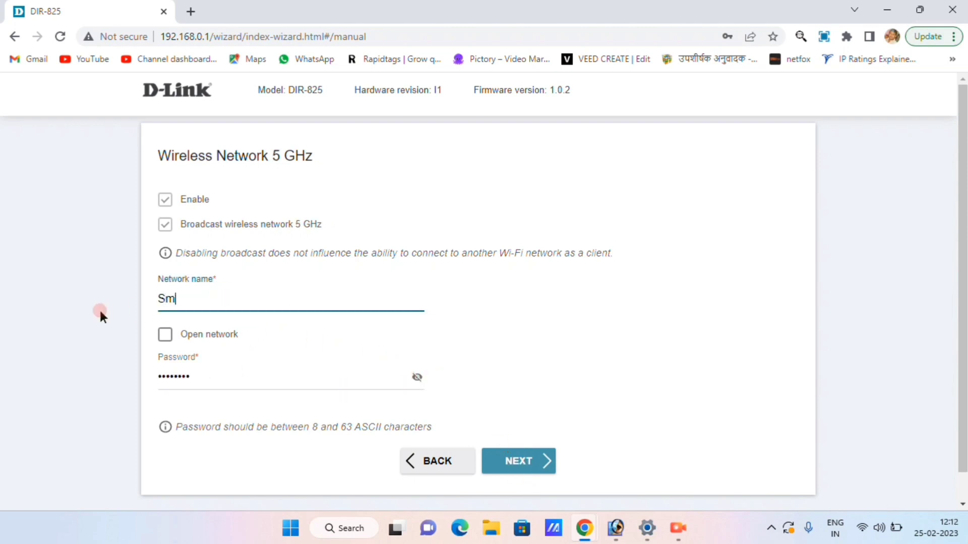
{"action": "type", "text": "artPlanet5G"}
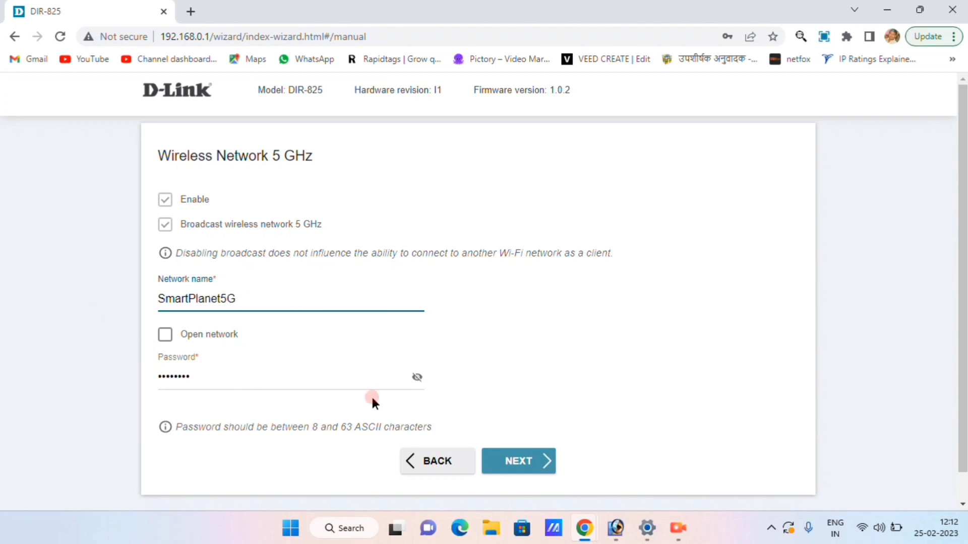
{"action": "left_click", "coordinate": [416, 378]}
{"action": "double_click", "coordinate": [380, 372]}
Step: Enter the new 5 GHz password, then set and confirm a new web-interface login password
{"action": "type", "text": "12"}
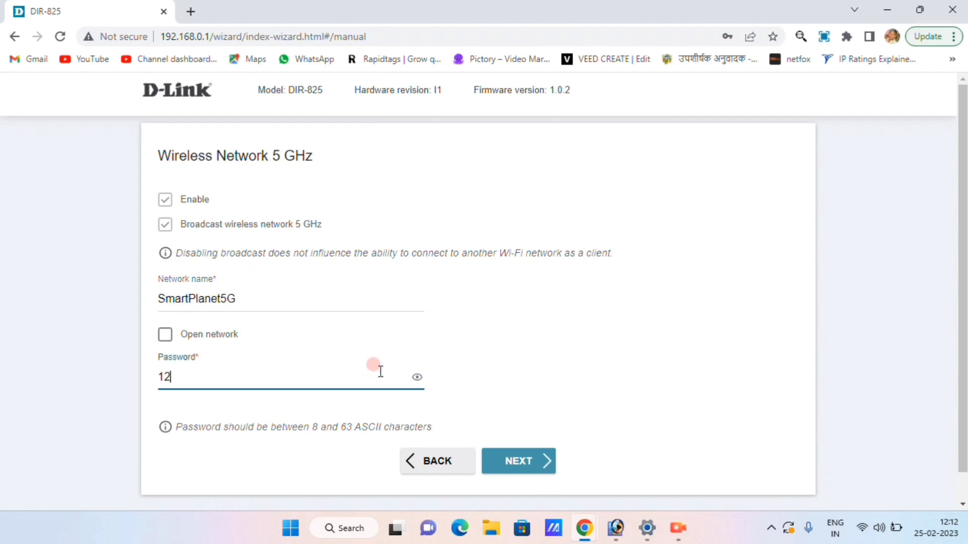
{"action": "type", "text": "345678"}
{"action": "left_click", "coordinate": [524, 461]}
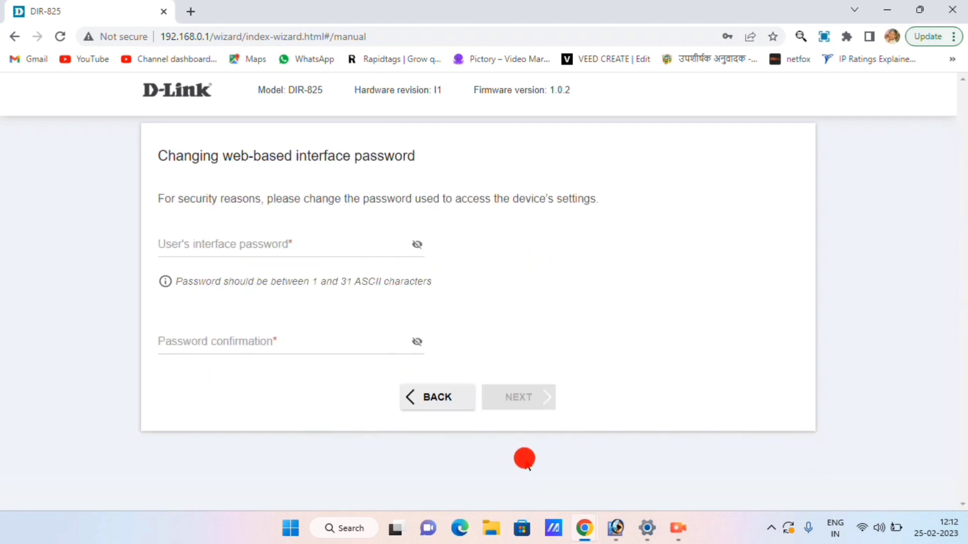
{"action": "left_click", "coordinate": [220, 249]}
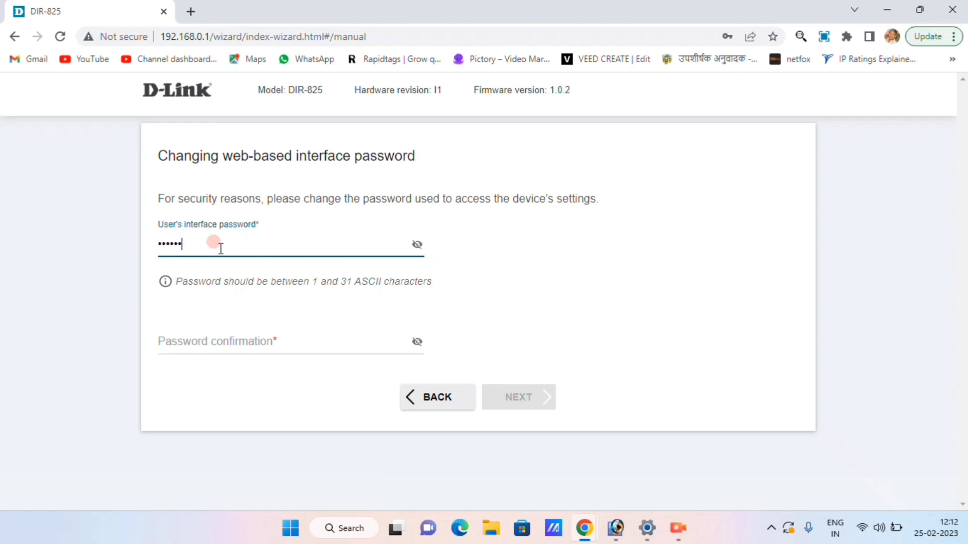
{"action": "key", "text": "Tab"}
{"action": "type", "text": "123"}
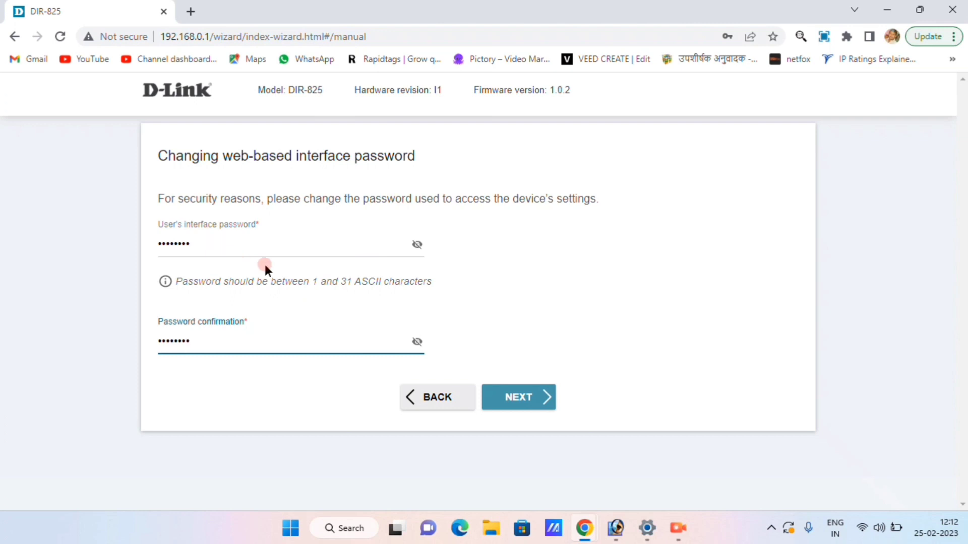
{"action": "left_click", "coordinate": [417, 244]}
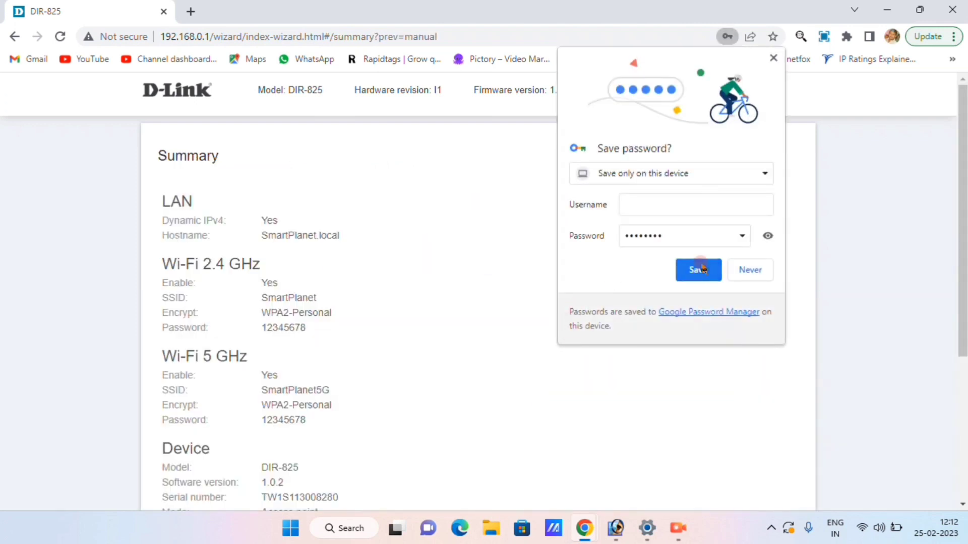
Step: Dismiss the save-password prompt and apply the wizard settings, confirming the reboot
{"action": "left_click", "coordinate": [773, 57]}
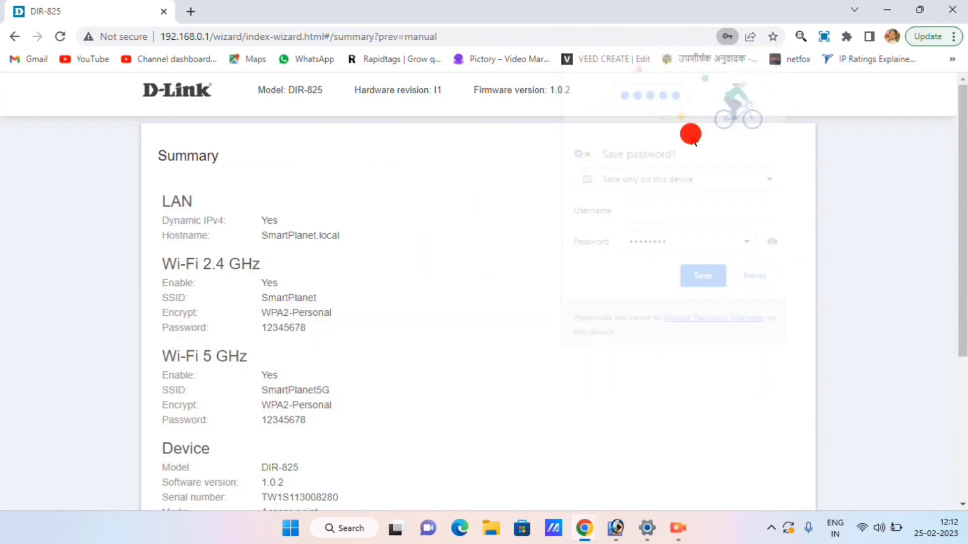
{"action": "scroll", "coordinate": [499, 232], "scroll_direction": "down", "scroll_amount": 5}
{"action": "left_click", "coordinate": [536, 433]}
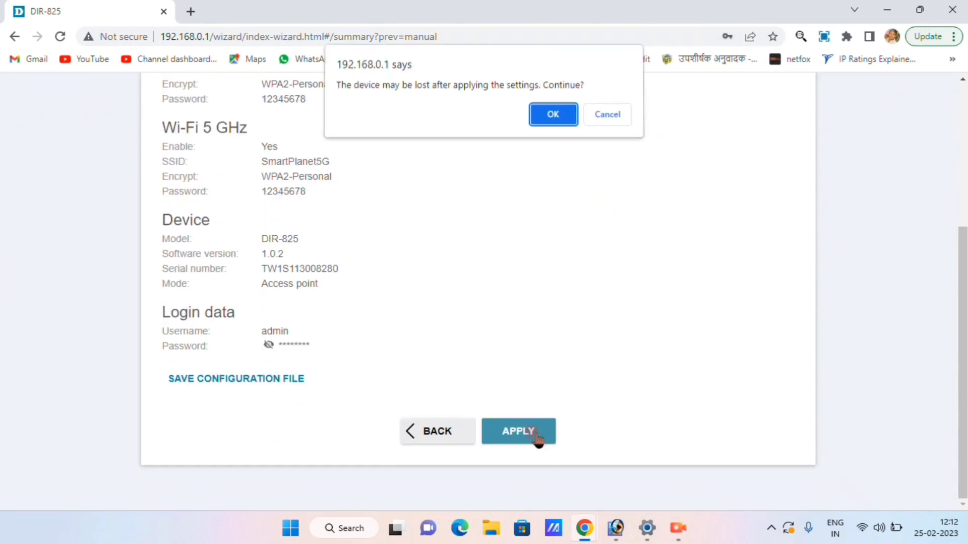
{"action": "left_click", "coordinate": [555, 121]}
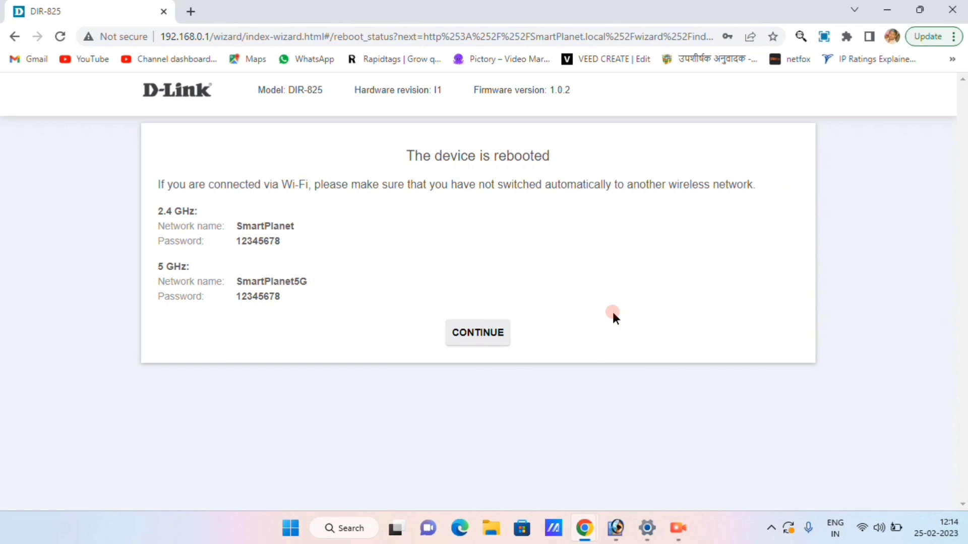
Step: Join the laptop to the SmartPlanet Wi-Fi network by entering its security key
{"action": "left_click", "coordinate": [484, 336]}
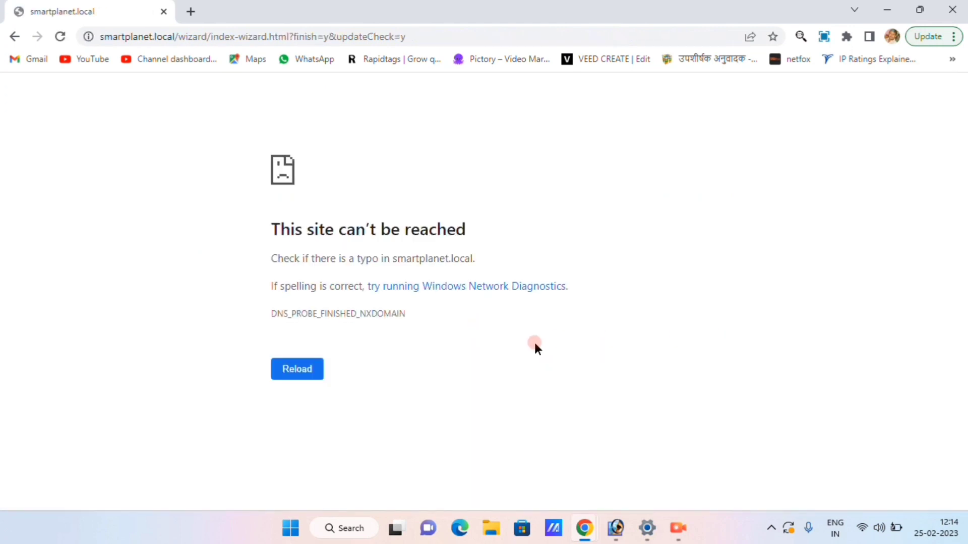
{"action": "left_click", "coordinate": [868, 530]}
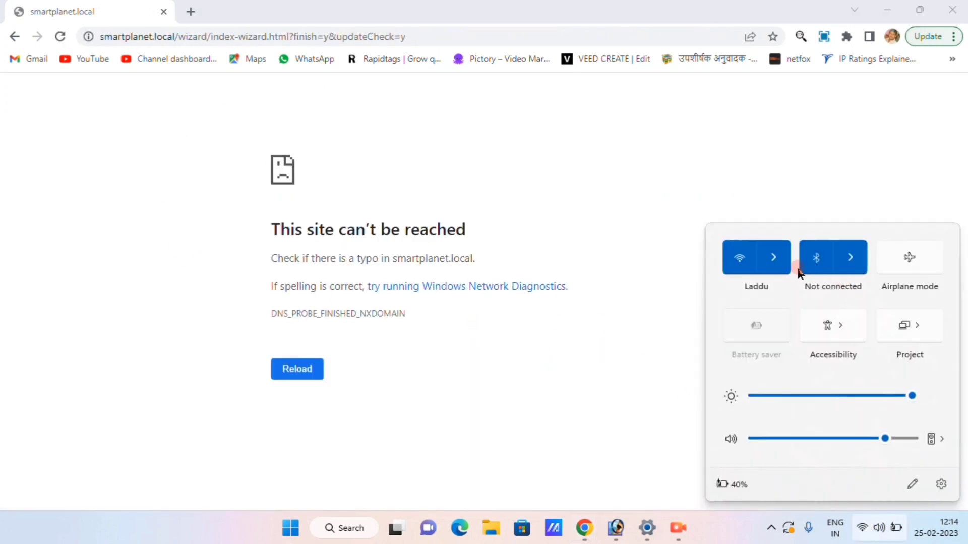
{"action": "left_click", "coordinate": [783, 257]}
{"action": "left_click", "coordinate": [805, 387]}
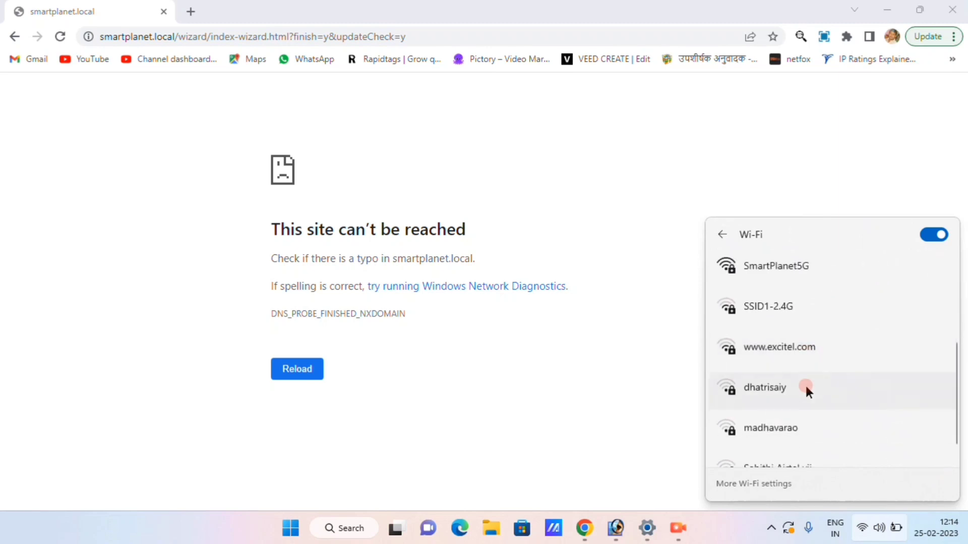
{"action": "left_click", "coordinate": [775, 389]}
{"action": "left_click", "coordinate": [864, 411]}
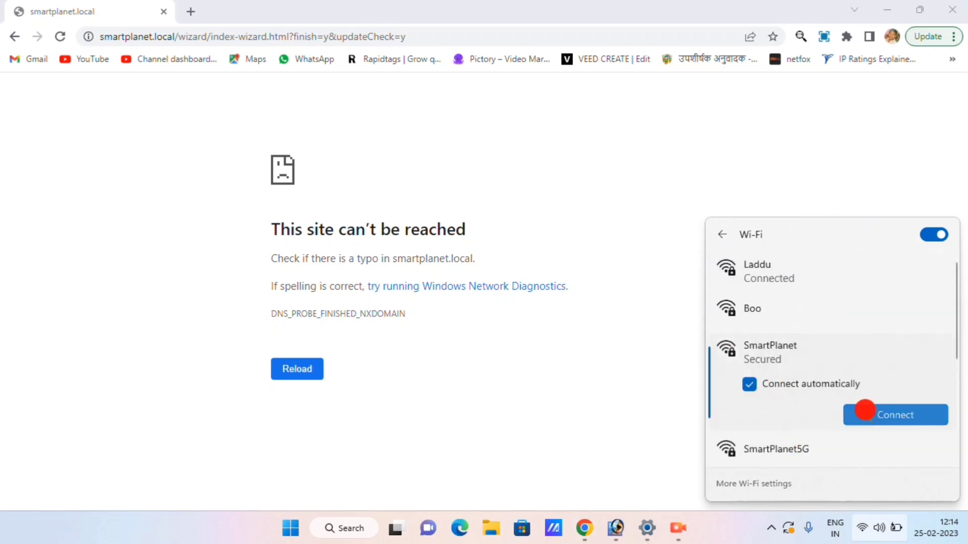
{"action": "type", "text": "smartplan"}
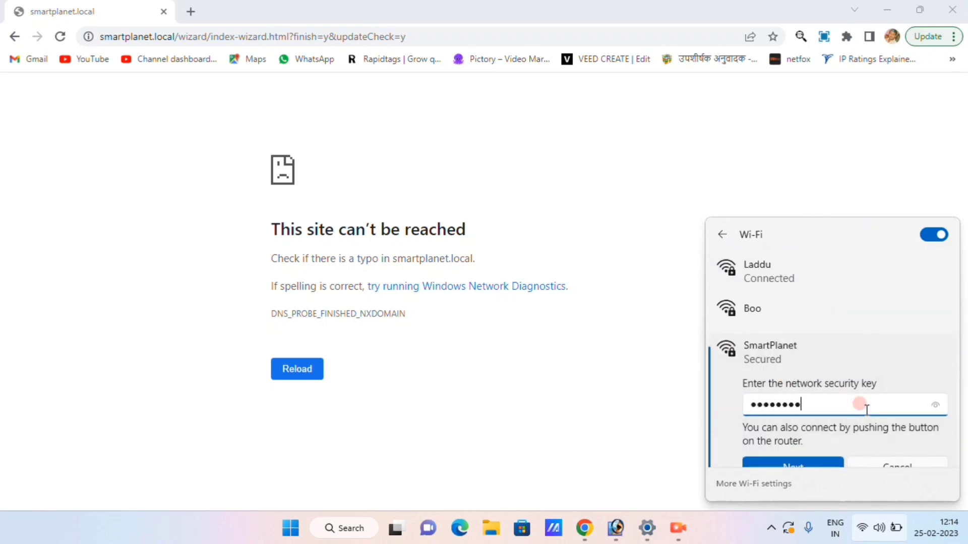
{"action": "scroll", "coordinate": [791, 433], "scroll_direction": "down", "scroll_amount": 1}
{"action": "key", "text": "Return"}
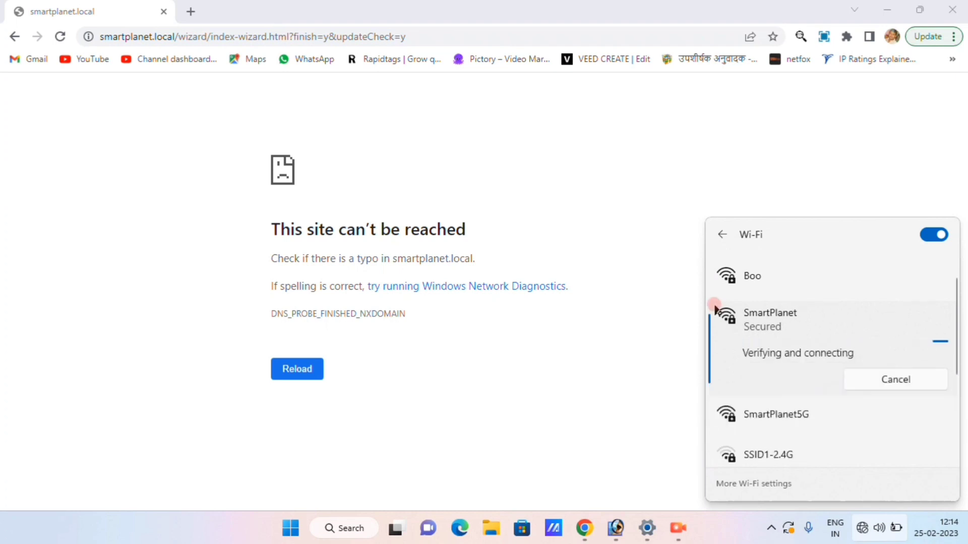
Step: Close the Wi-Fi panel and put the cursor in Chrome's address bar
{"action": "left_click", "coordinate": [468, 187]}
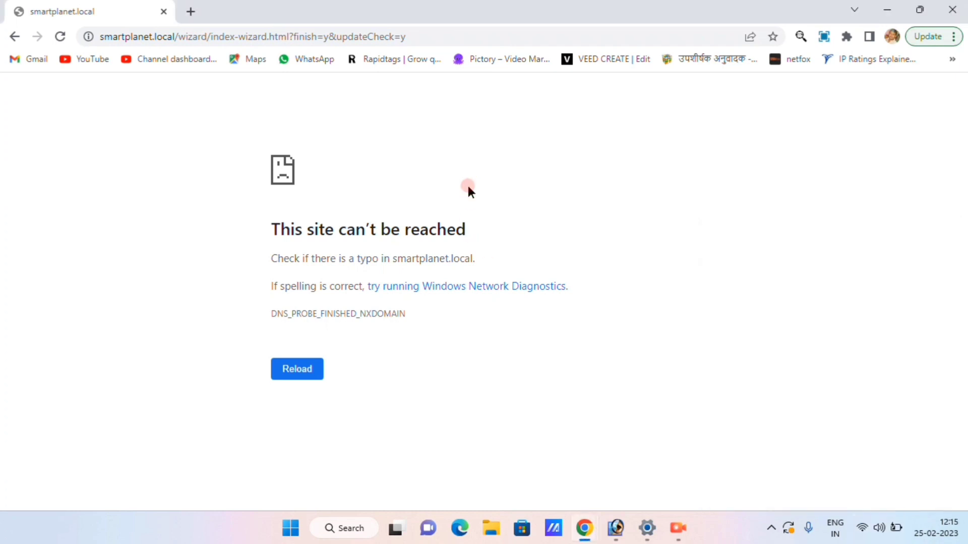
{"action": "left_click", "coordinate": [419, 32]}
{"action": "left_click", "coordinate": [421, 31]}
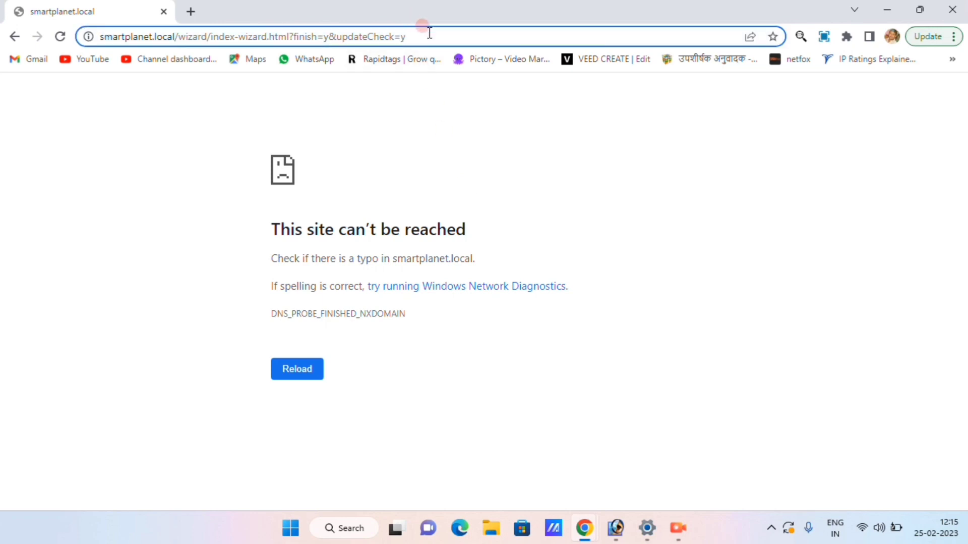
Step: Trim the address to smartplanet.local and load the router's admin page
{"action": "left_click_drag", "start_coordinate": [429, 34], "coordinate": [178, 47]}
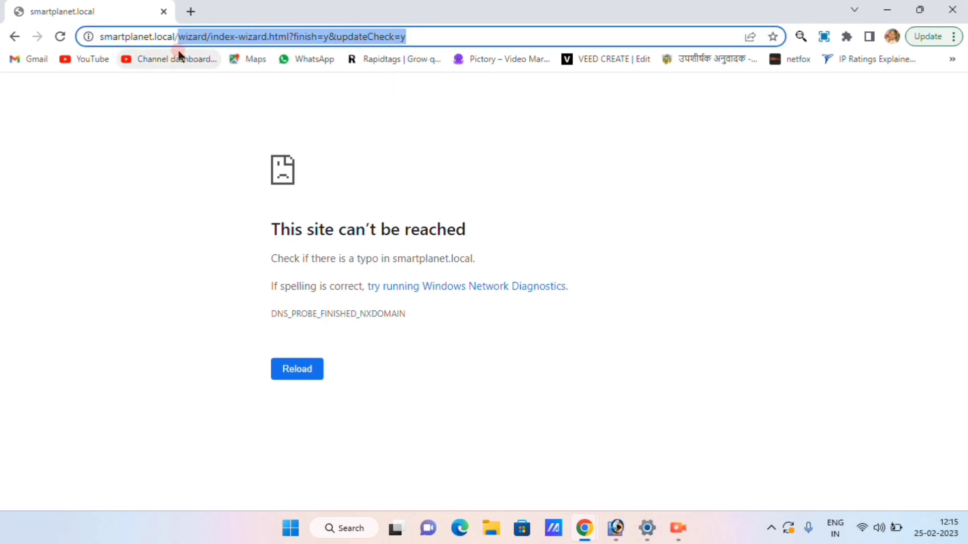
{"action": "key", "text": "BackSpace"}
{"action": "key", "text": "Return"}
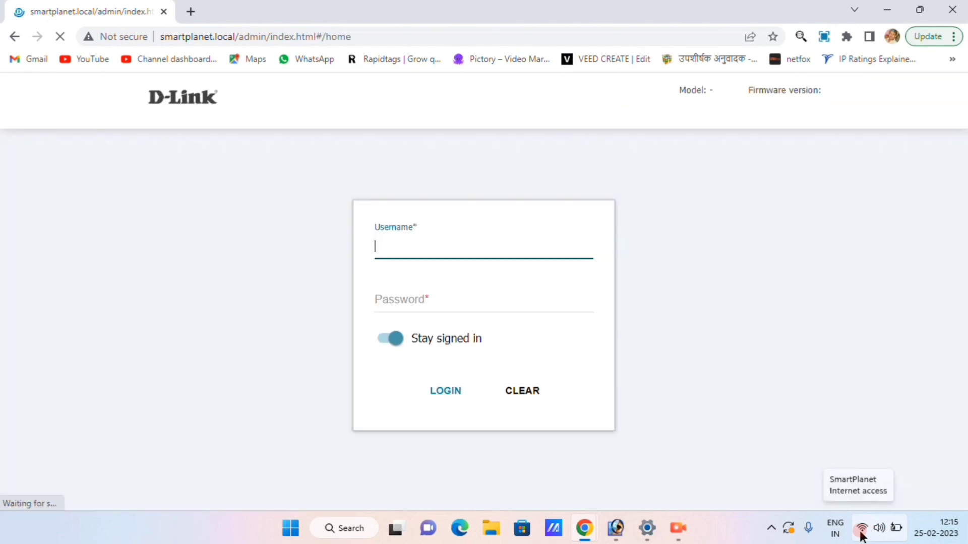
Step: Log in as admin with the account password
{"action": "left_click", "coordinate": [455, 292]}
{"action": "left_click", "coordinate": [430, 289]}
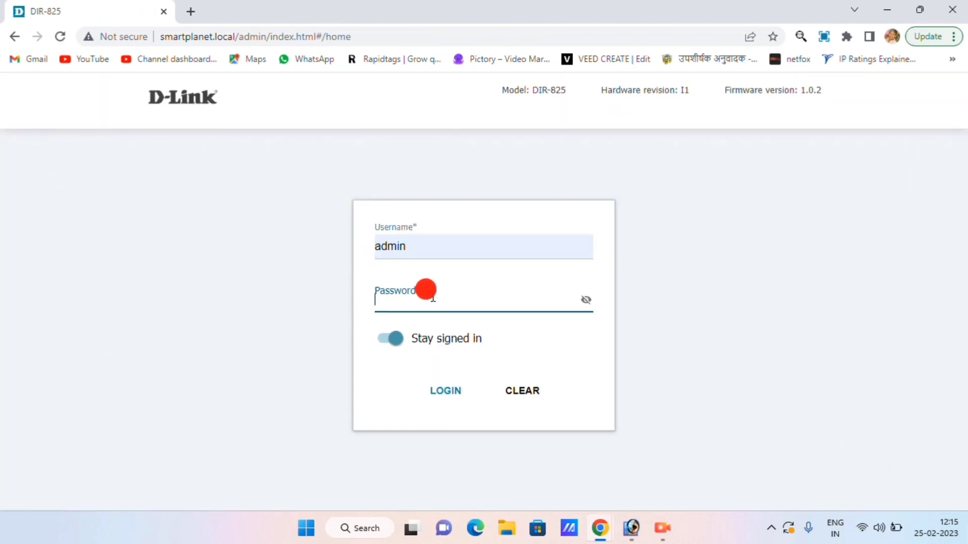
{"action": "left_click", "coordinate": [585, 301]}
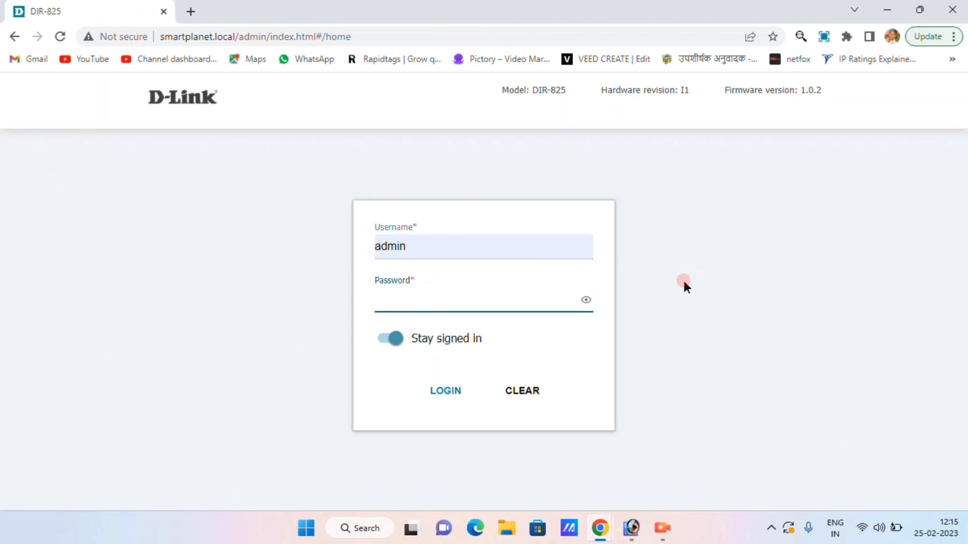
{"action": "type", "text": "12345678"}
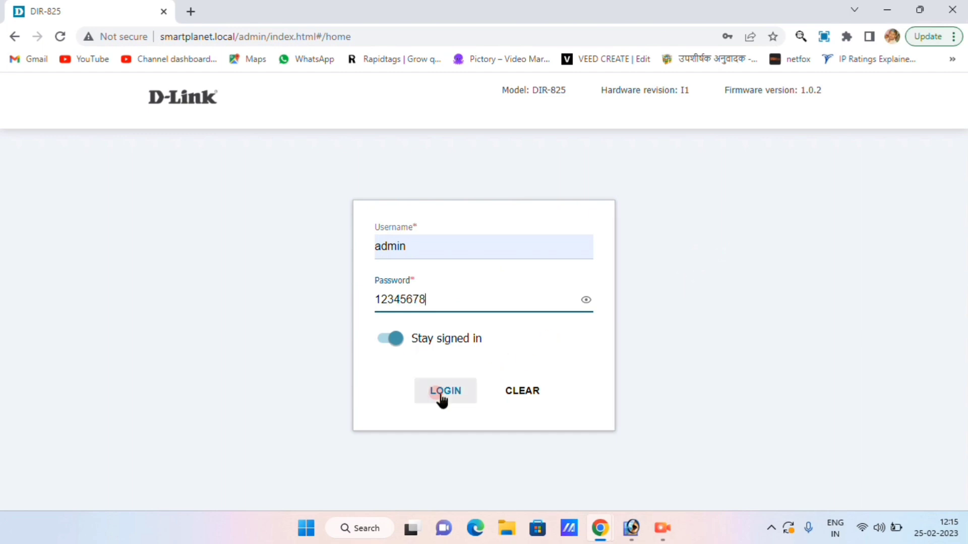
{"action": "left_click", "coordinate": [441, 394]}
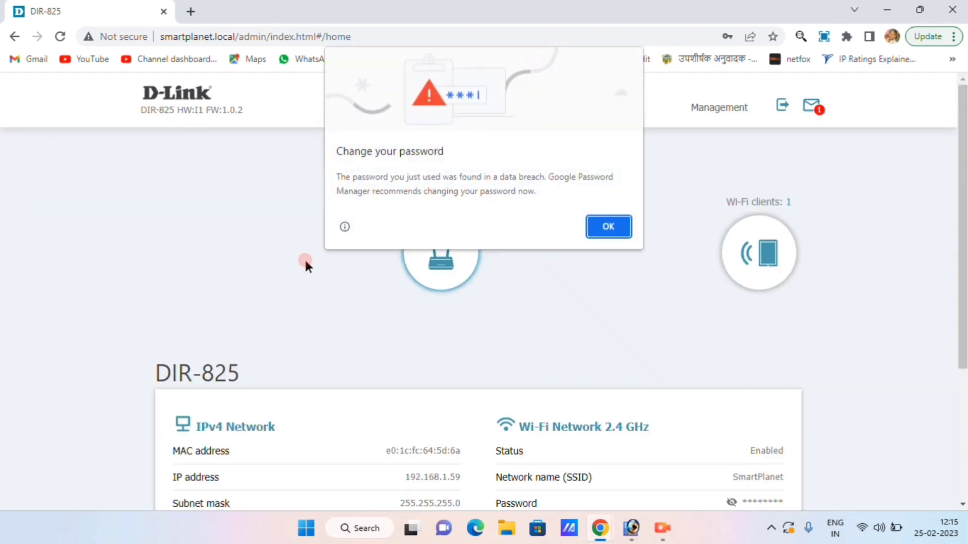
Step: Dismiss Chrome's breached-password and save-password prompts, then scroll through the dashboard's network and Wi-Fi status
{"action": "left_click", "coordinate": [610, 231]}
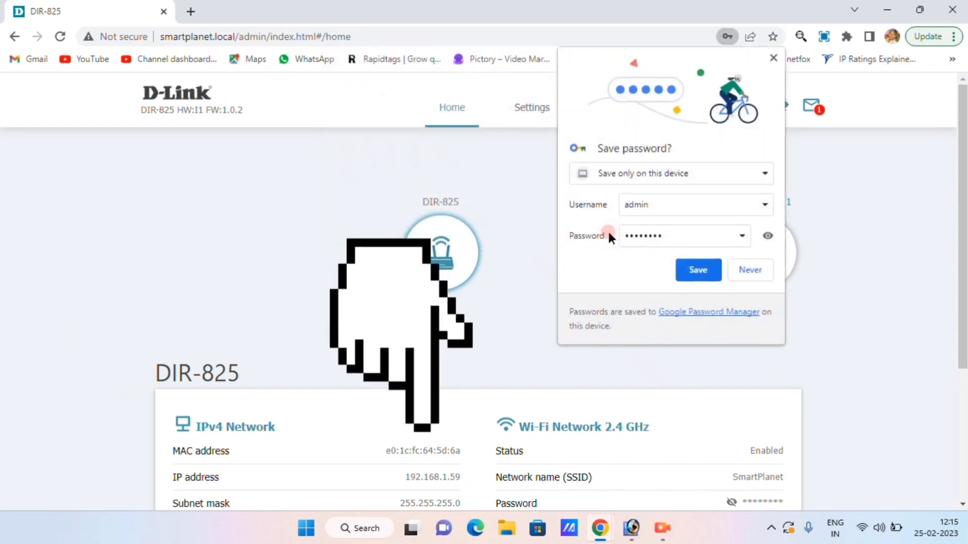
{"action": "left_click", "coordinate": [774, 58]}
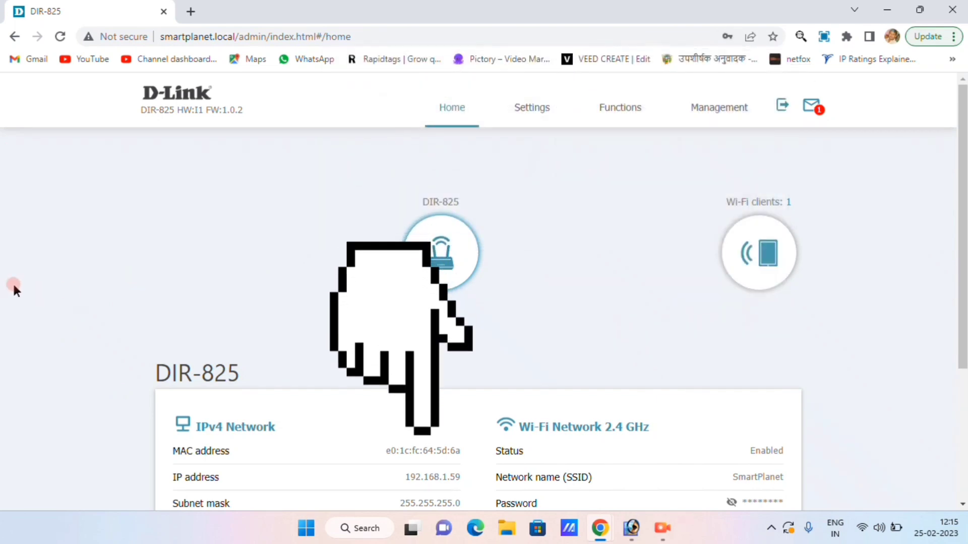
{"action": "scroll", "coordinate": [316, 300], "scroll_direction": "down", "scroll_amount": 3}
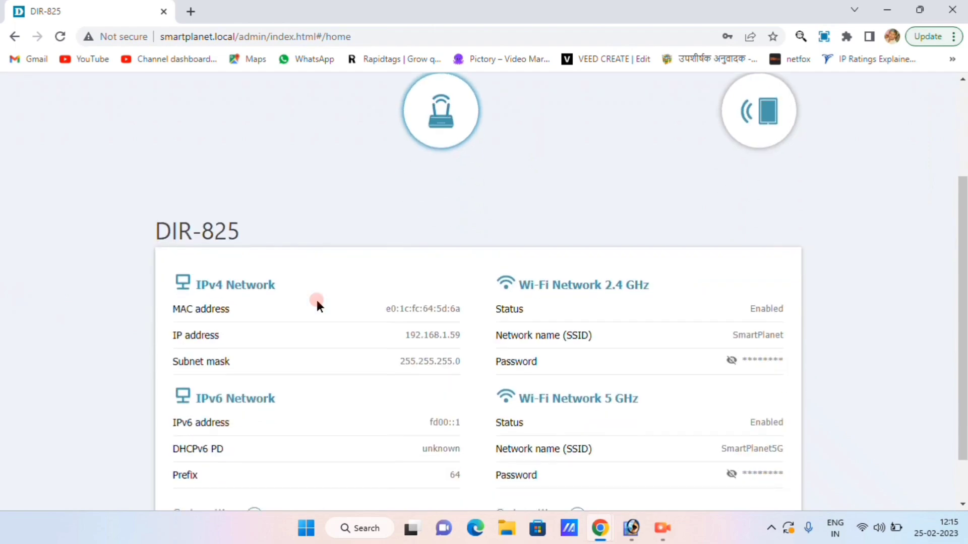
{"action": "scroll", "coordinate": [316, 300], "scroll_direction": "down", "scroll_amount": 1}
{"action": "scroll", "coordinate": [317, 300], "scroll_direction": "up", "scroll_amount": 3}
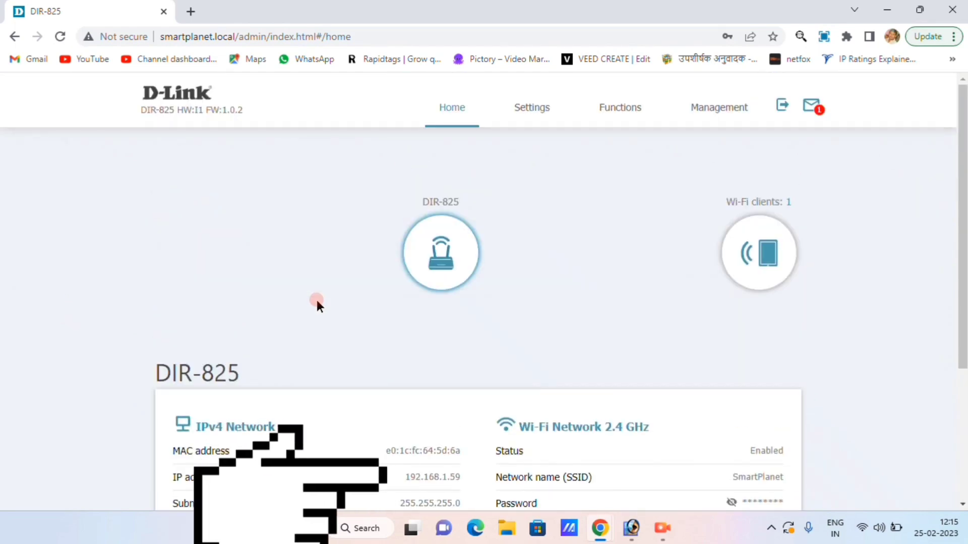
Step: Go to Settings > USB Storage > Information and reload the page
{"action": "left_click", "coordinate": [519, 104]}
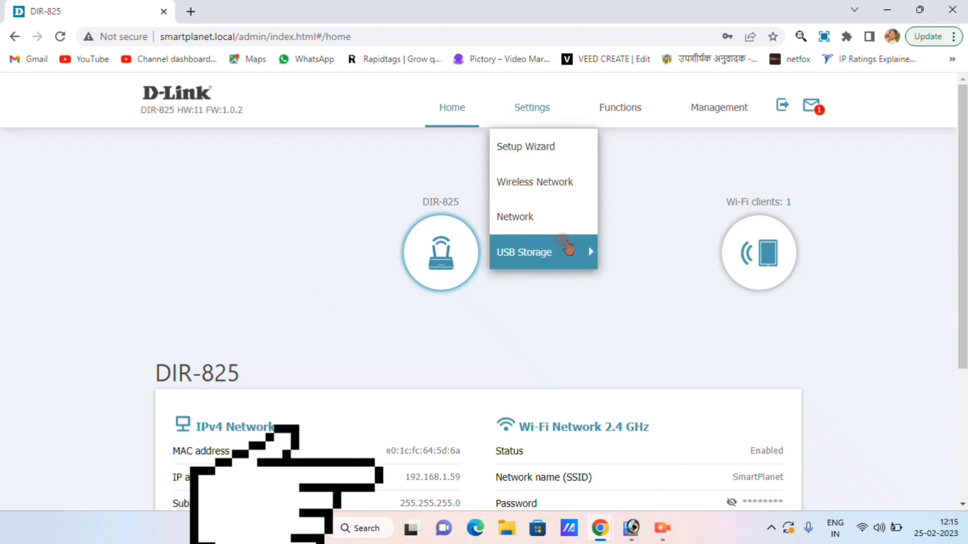
{"action": "mouse_move", "coordinate": [569, 247]}
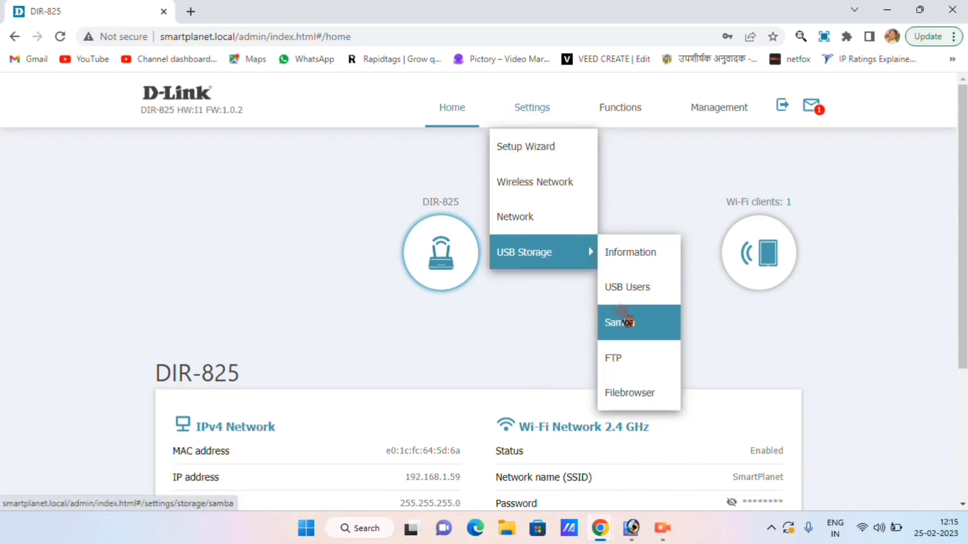
{"action": "left_click", "coordinate": [610, 257]}
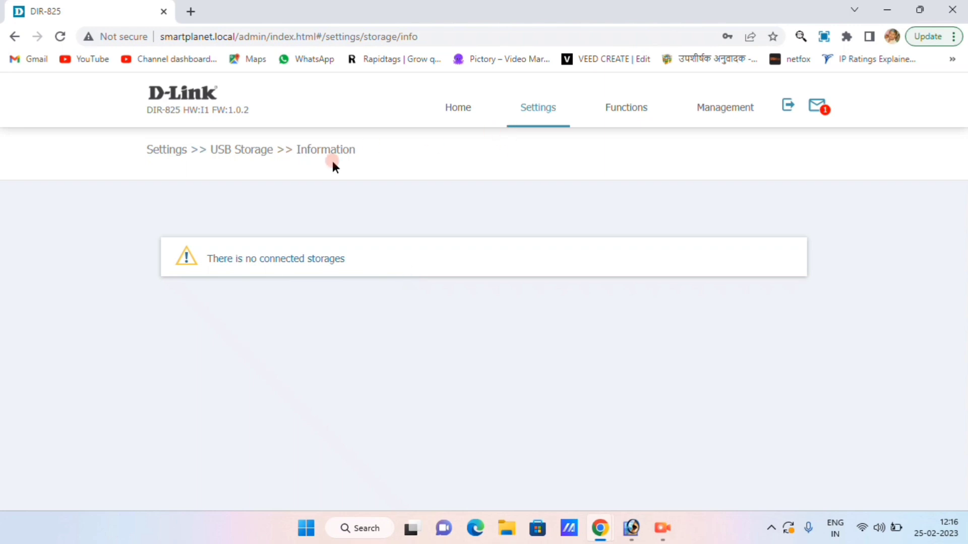
{"action": "left_click", "coordinate": [530, 104]}
{"action": "left_click", "coordinate": [565, 248]}
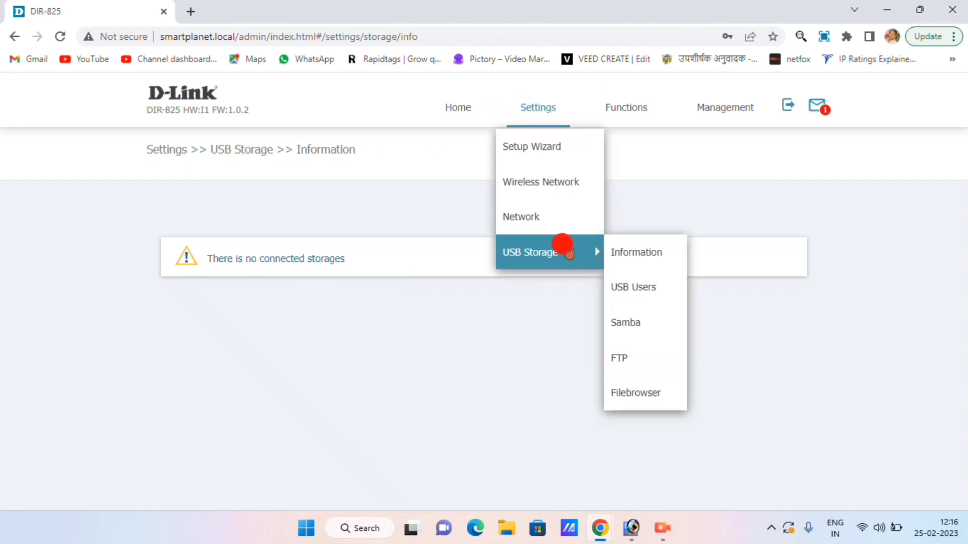
{"action": "left_click", "coordinate": [655, 257]}
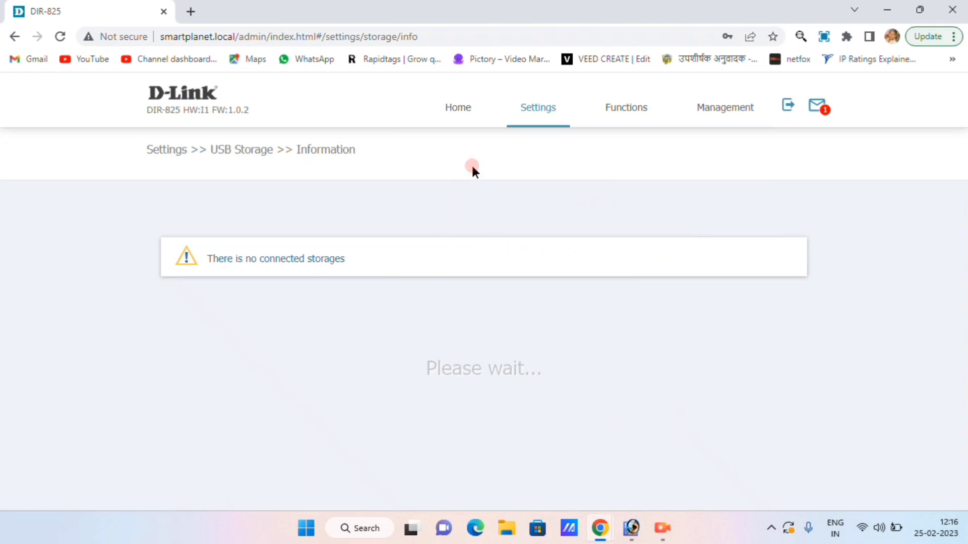
Step: Check the TOSHIBA drive's 14.44 GB total, 12.93 GB free and FAT16 filesystem, then unmount it
{"action": "left_click_drag", "start_coordinate": [408, 347], "coordinate": [464, 339]}
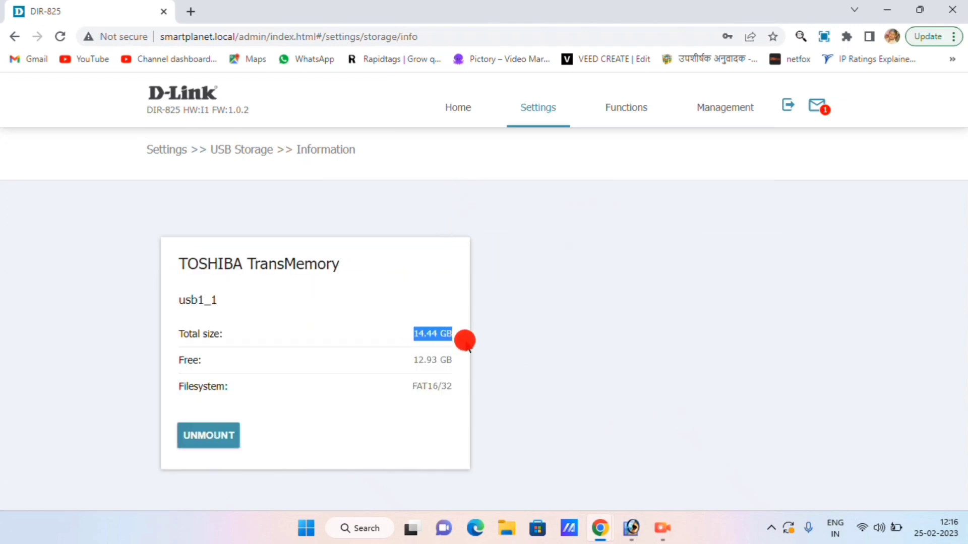
{"action": "left_click", "coordinate": [432, 359]}
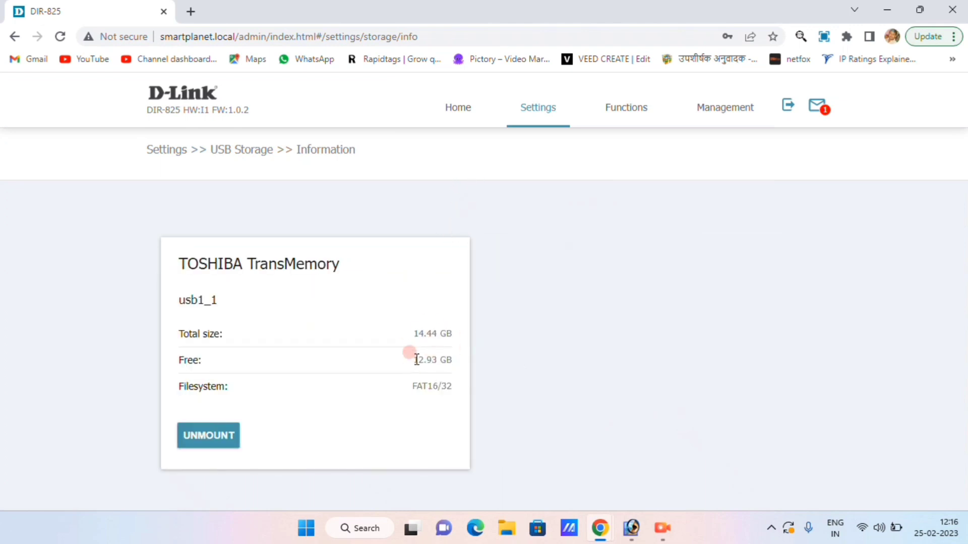
{"action": "double_click", "coordinate": [418, 359]}
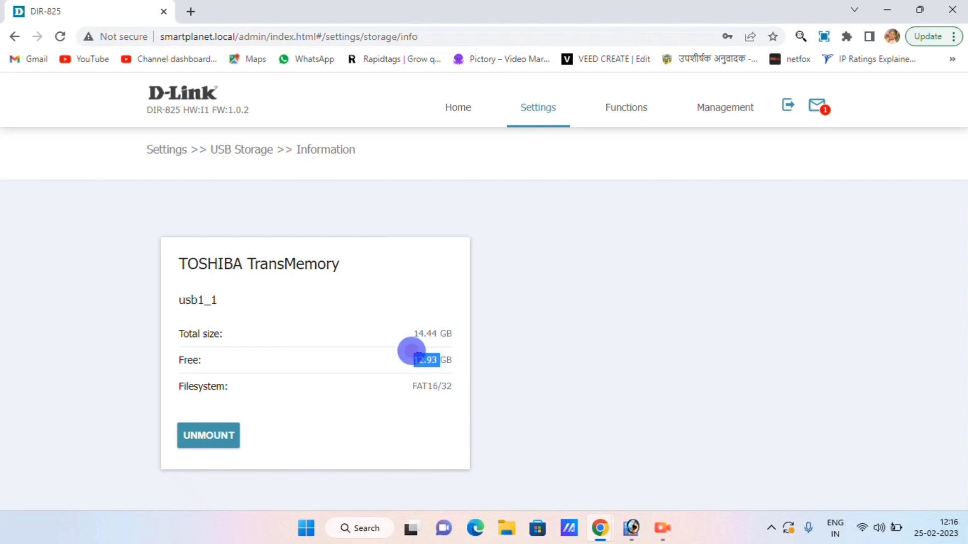
{"action": "left_click", "coordinate": [537, 370]}
{"action": "double_click", "coordinate": [432, 386]}
{"action": "left_click", "coordinate": [495, 385]}
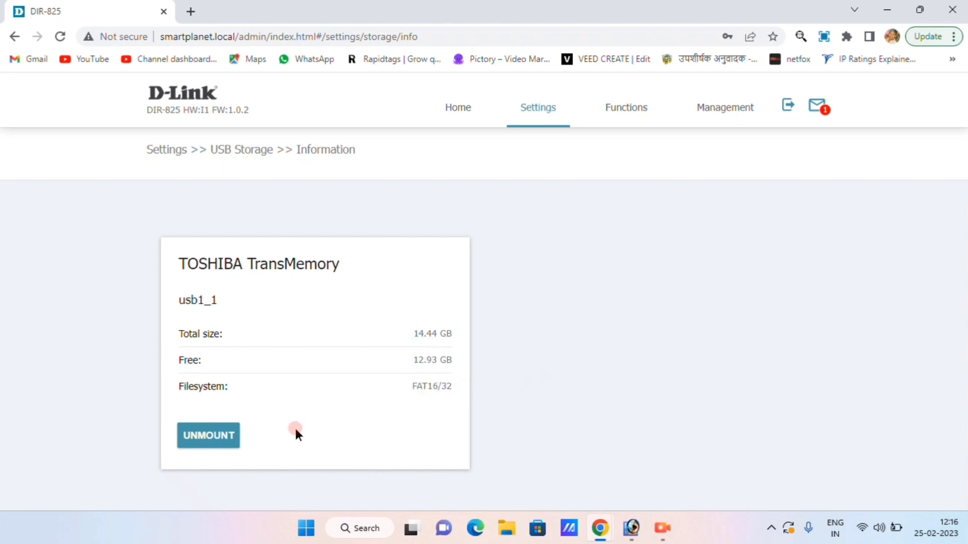
{"action": "left_click", "coordinate": [235, 440]}
{"action": "left_click", "coordinate": [567, 273]}
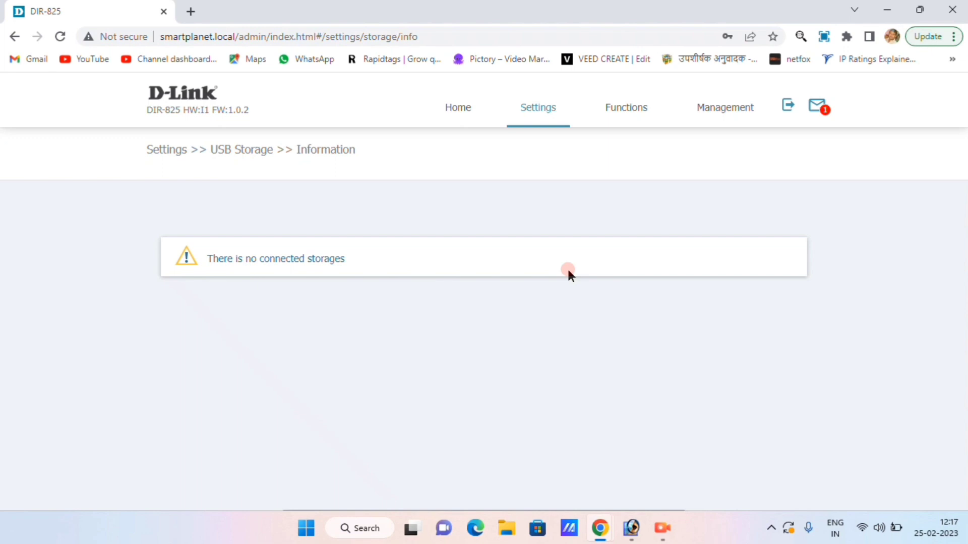
Step: Reload USB Storage Information and check the Seagate drive's 931.51 GB total and 245.93 GB free
{"action": "left_click", "coordinate": [534, 107]}
{"action": "mouse_move", "coordinate": [561, 249]}
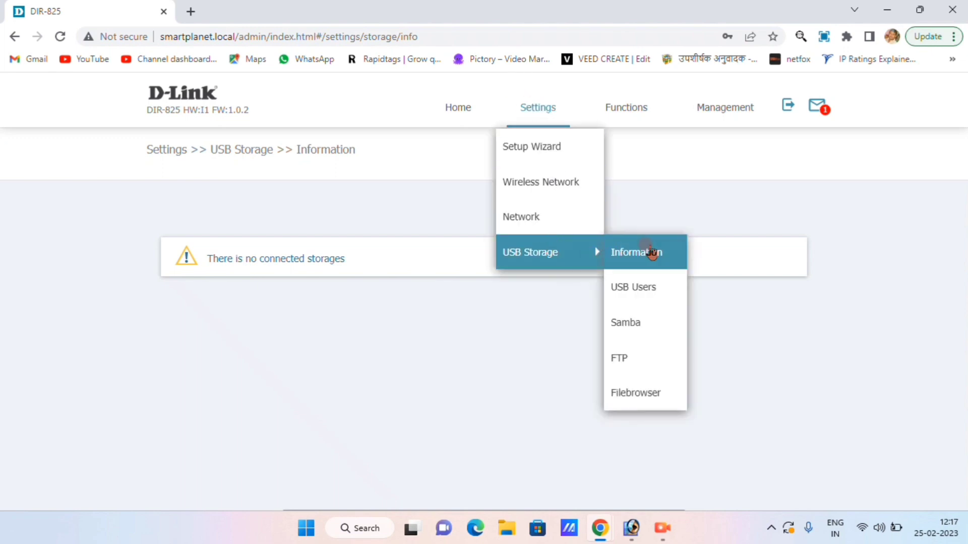
{"action": "left_click", "coordinate": [648, 252]}
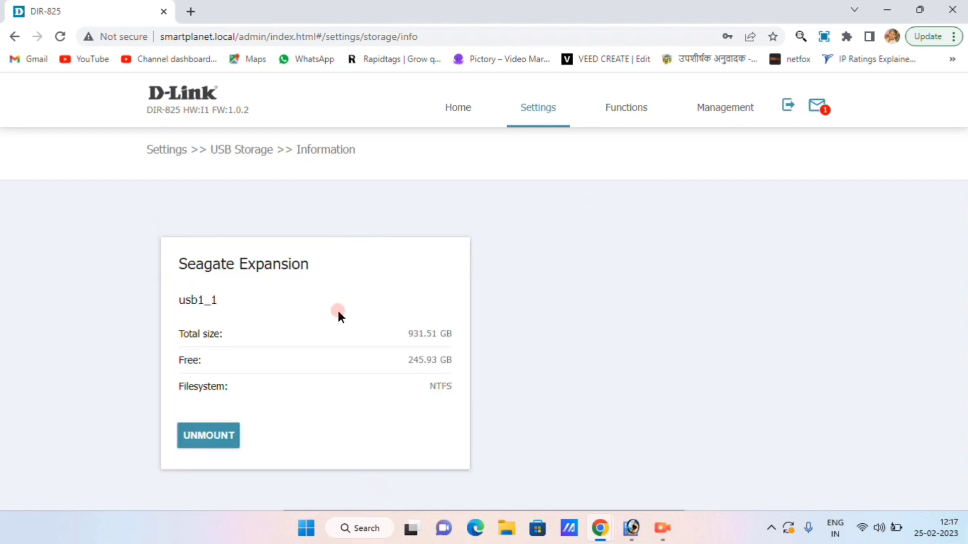
{"action": "double_click", "coordinate": [409, 335]}
{"action": "double_click", "coordinate": [405, 359]}
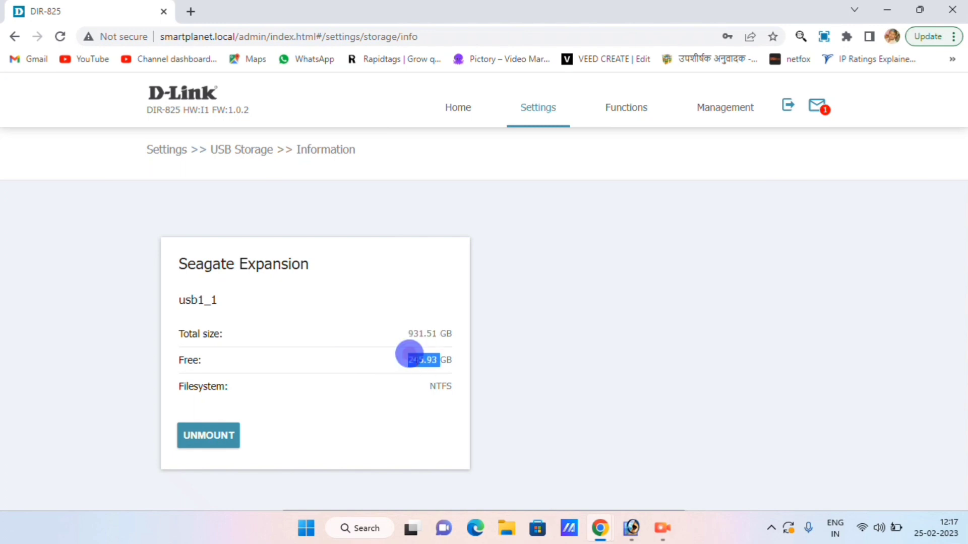
{"action": "left_click", "coordinate": [378, 398]}
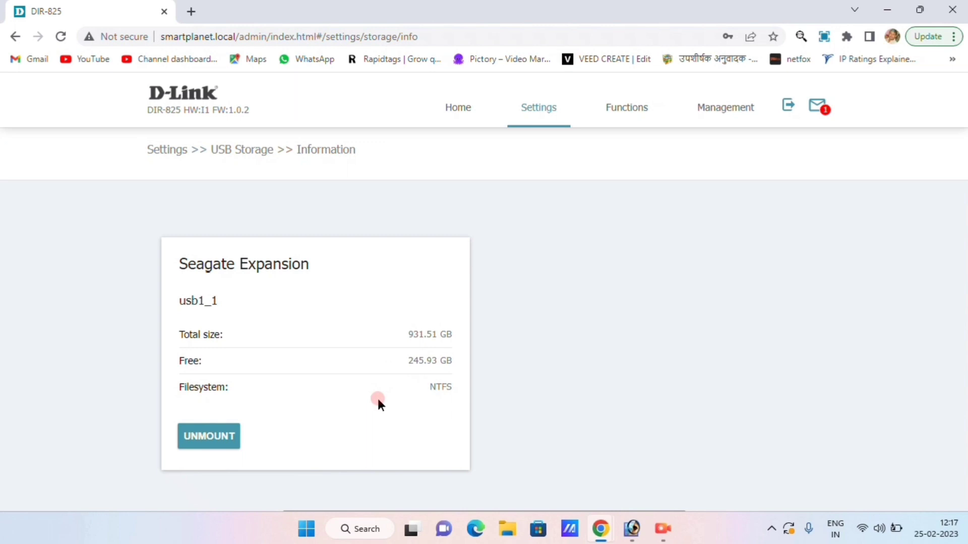
{"action": "left_click", "coordinate": [438, 365]}
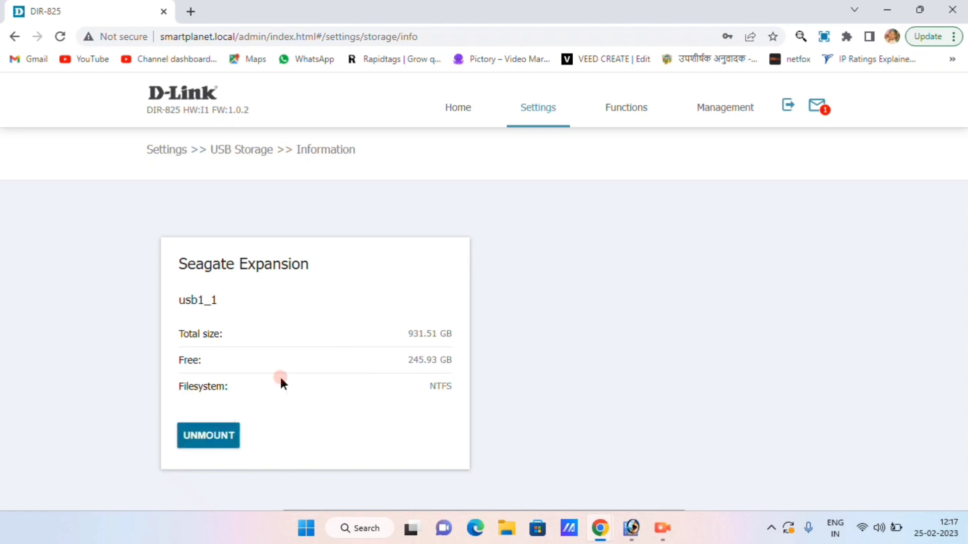
{"action": "left_click", "coordinate": [535, 122]}
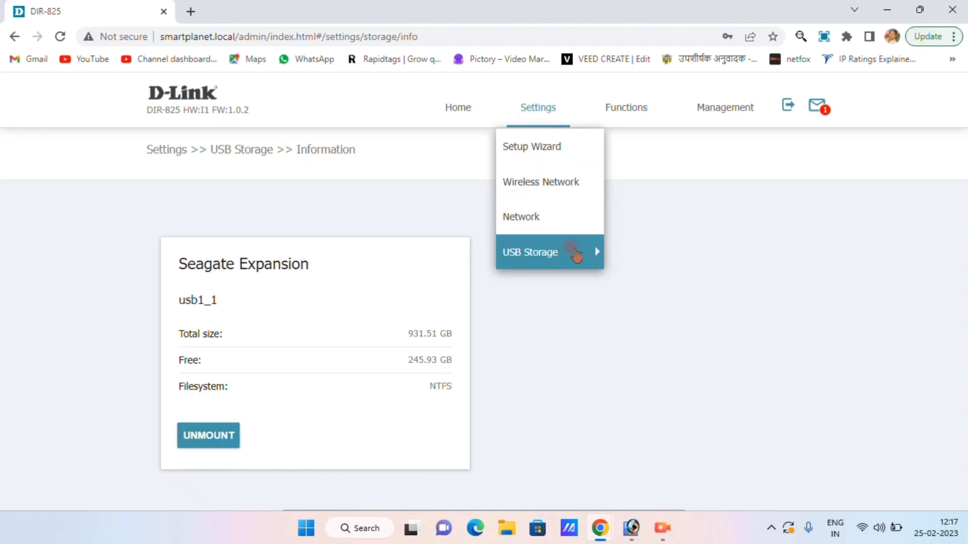
Step: Enable the Samba server and review its work group, short description and NetBIOS name
{"action": "mouse_move", "coordinate": [599, 260]}
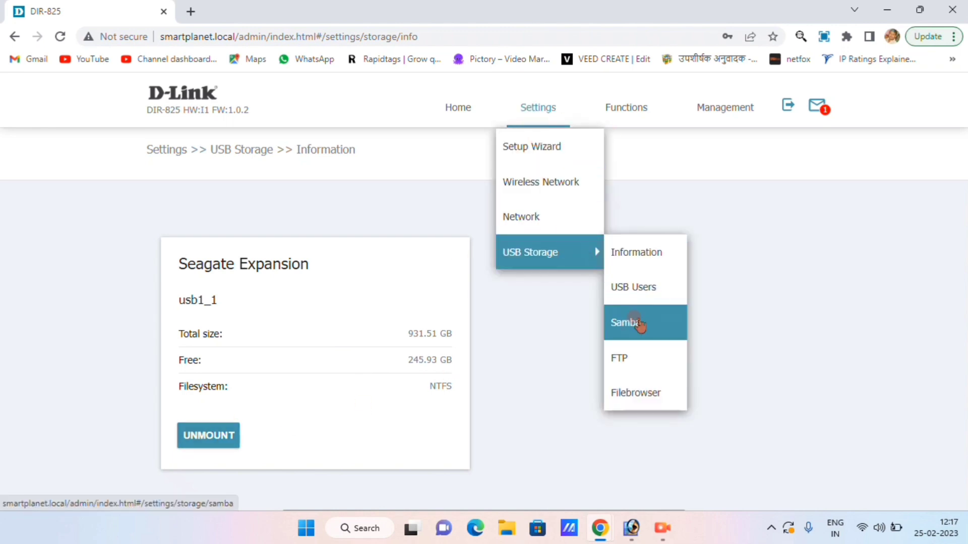
{"action": "left_click", "coordinate": [640, 332]}
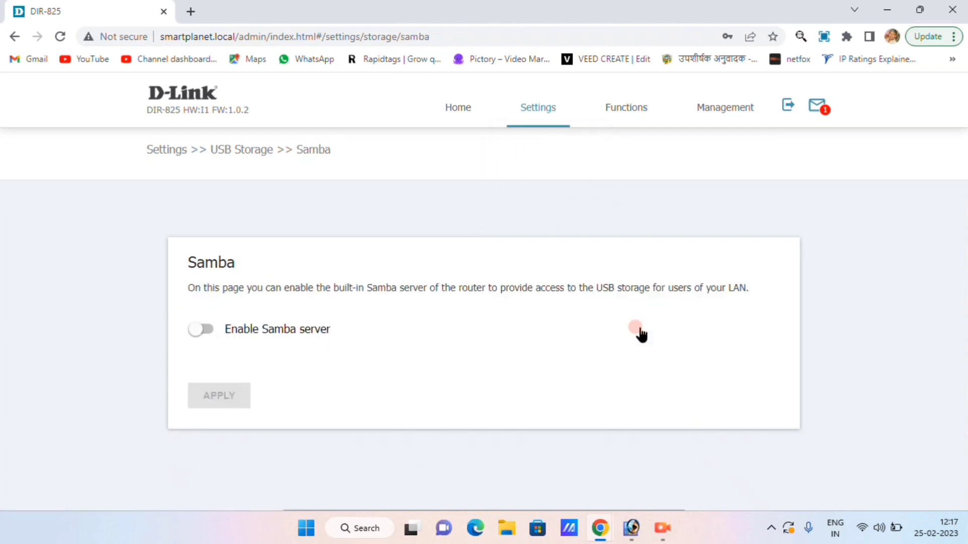
{"action": "left_click", "coordinate": [237, 332]}
{"action": "scroll", "coordinate": [59, 310], "scroll_direction": "down", "scroll_amount": 3}
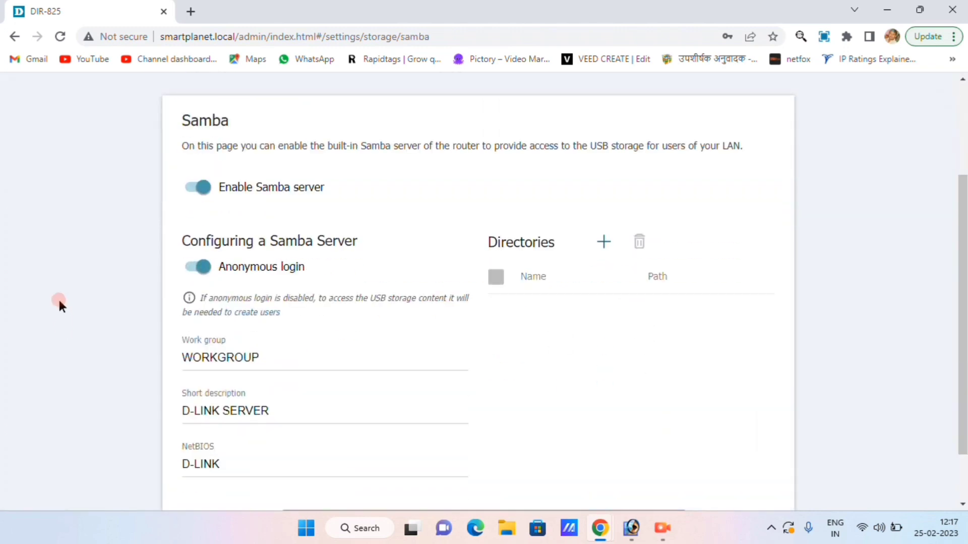
{"action": "scroll", "coordinate": [59, 302], "scroll_direction": "down", "scroll_amount": 2}
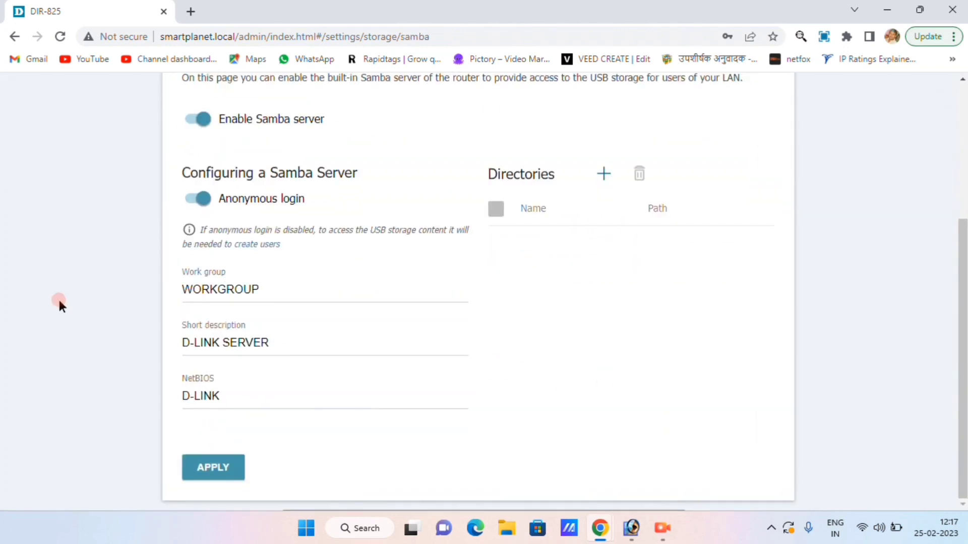
{"action": "left_click", "coordinate": [291, 280]}
{"action": "left_click", "coordinate": [293, 343]}
{"action": "left_click", "coordinate": [304, 389]}
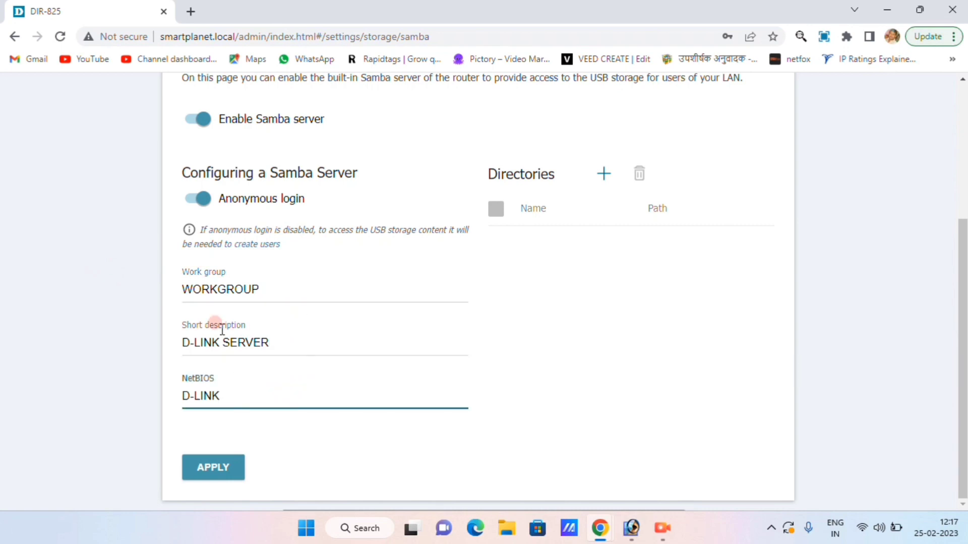
Step: Add a shared directory and browse usb1_1 to select the CCCAM folder as its path
{"action": "left_click", "coordinate": [604, 175]}
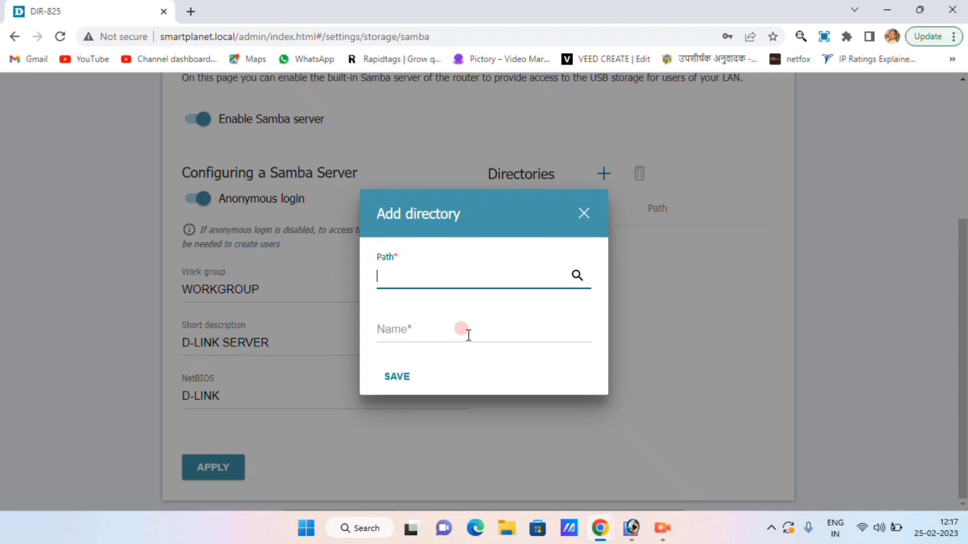
{"action": "left_click", "coordinate": [577, 277]}
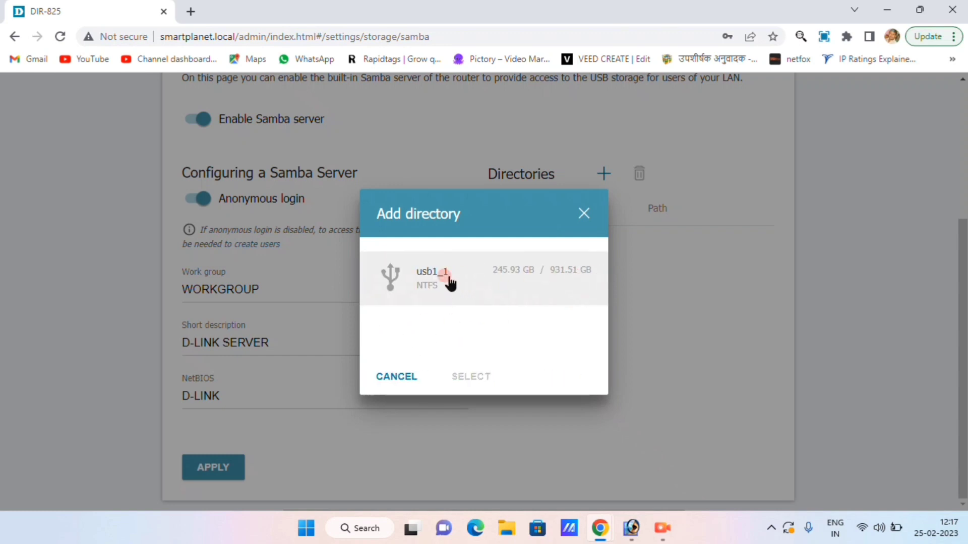
{"action": "left_click", "coordinate": [448, 282]}
{"action": "left_click", "coordinate": [447, 278]}
{"action": "scroll", "coordinate": [449, 298], "scroll_direction": "down", "scroll_amount": 5}
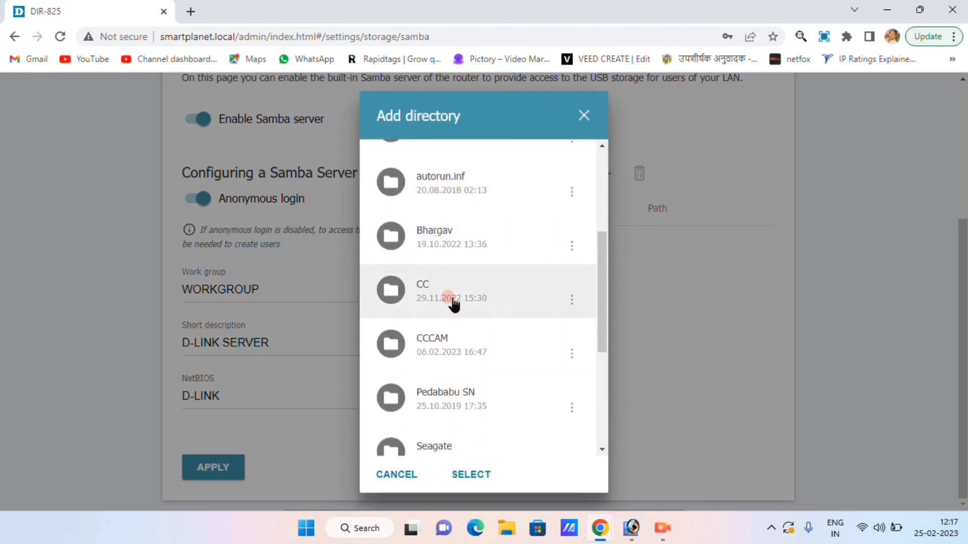
{"action": "left_click", "coordinate": [455, 345]}
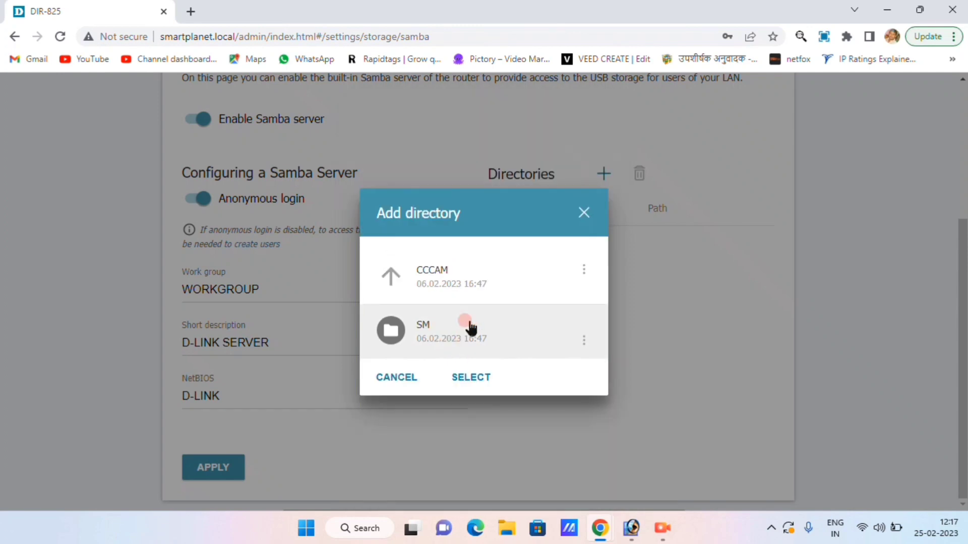
{"action": "left_click", "coordinate": [453, 338]}
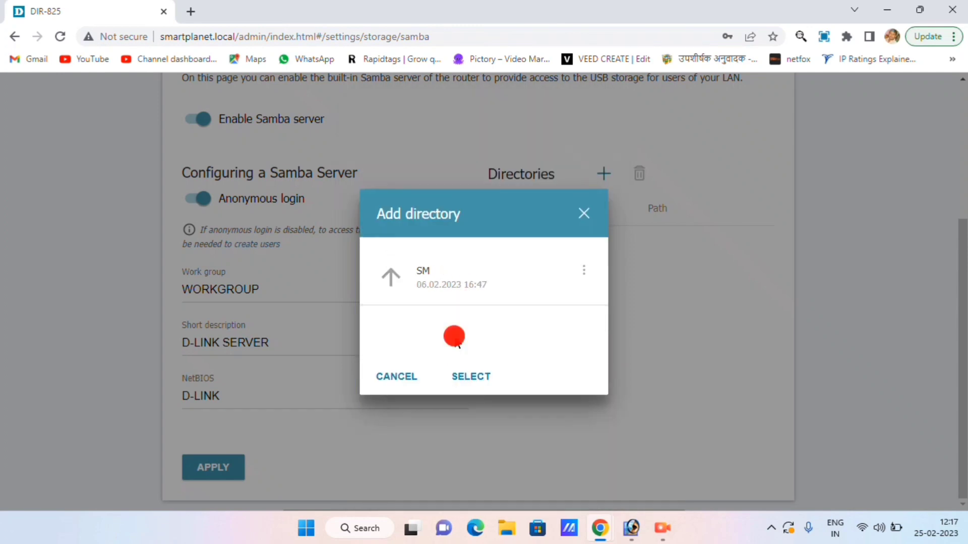
{"action": "left_click", "coordinate": [469, 382]}
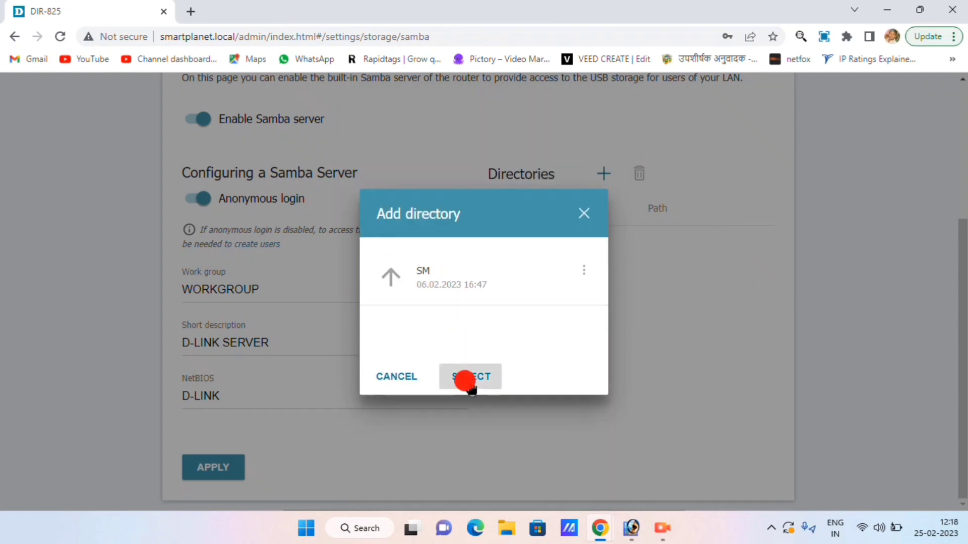
{"action": "left_click", "coordinate": [391, 276]}
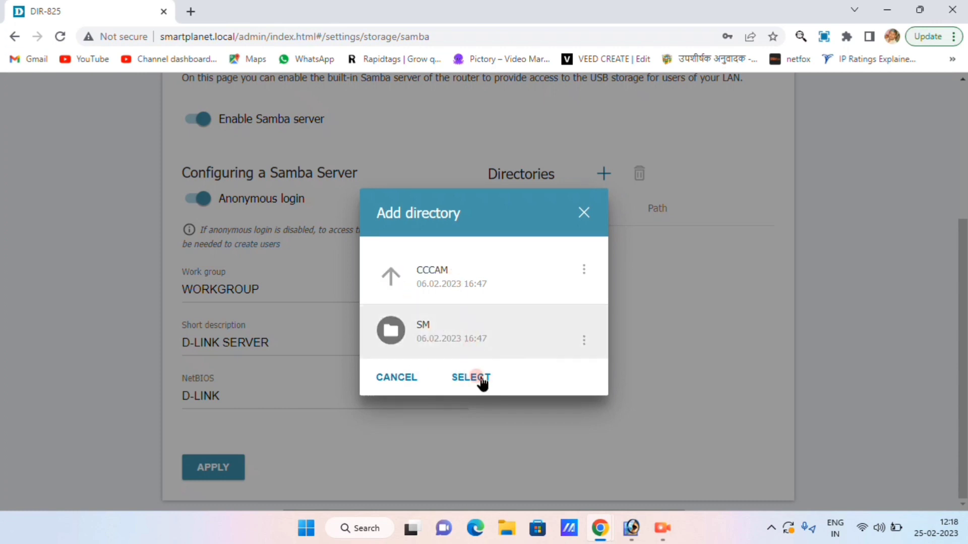
{"action": "left_click", "coordinate": [479, 379]}
Step: Name the directory 'Share' and save the entry
{"action": "left_click", "coordinate": [407, 325]}
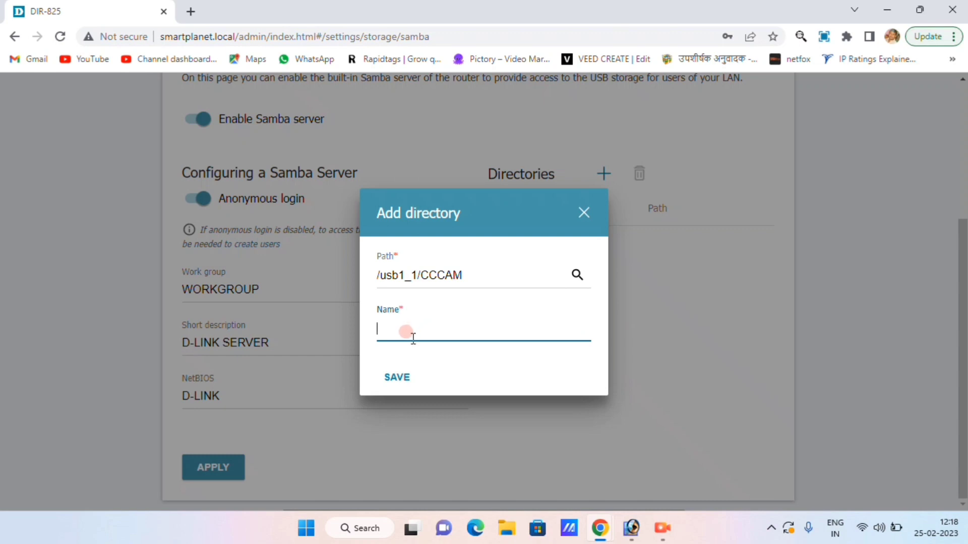
{"action": "type", "text": "Share"}
{"action": "left_click", "coordinate": [397, 376]}
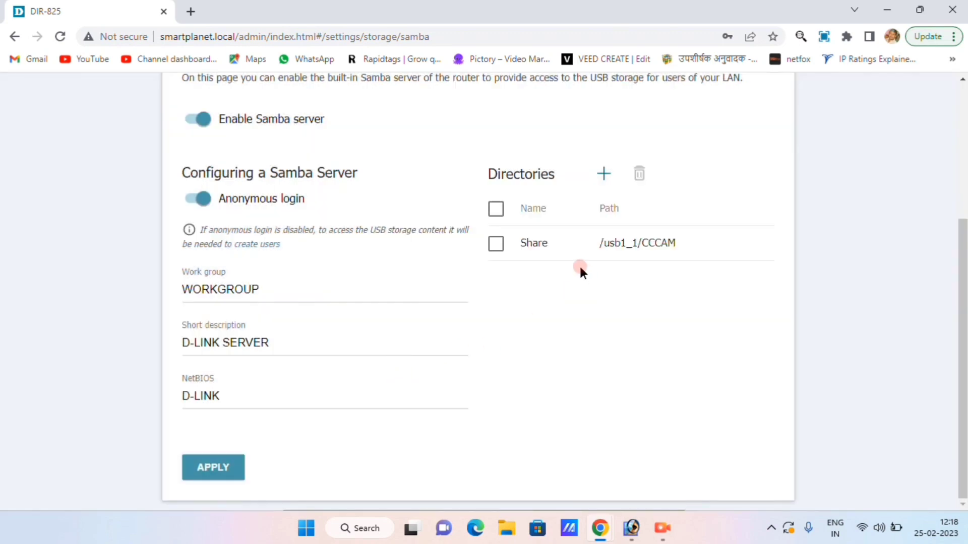
Step: Apply the Samba settings and go to the USB Storage Users page
{"action": "left_click", "coordinate": [207, 465]}
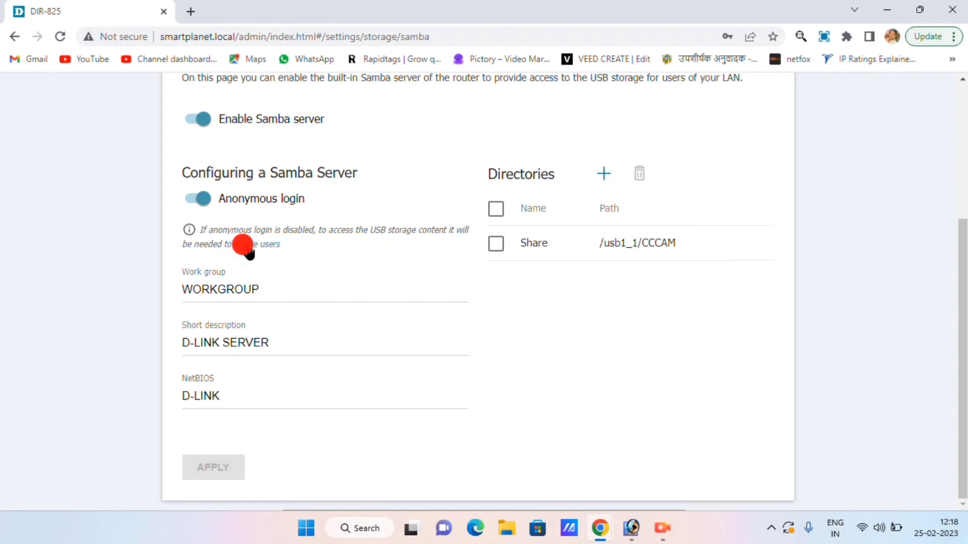
{"action": "scroll", "coordinate": [355, 284], "scroll_direction": "up", "scroll_amount": 4}
{"action": "left_click", "coordinate": [534, 107]}
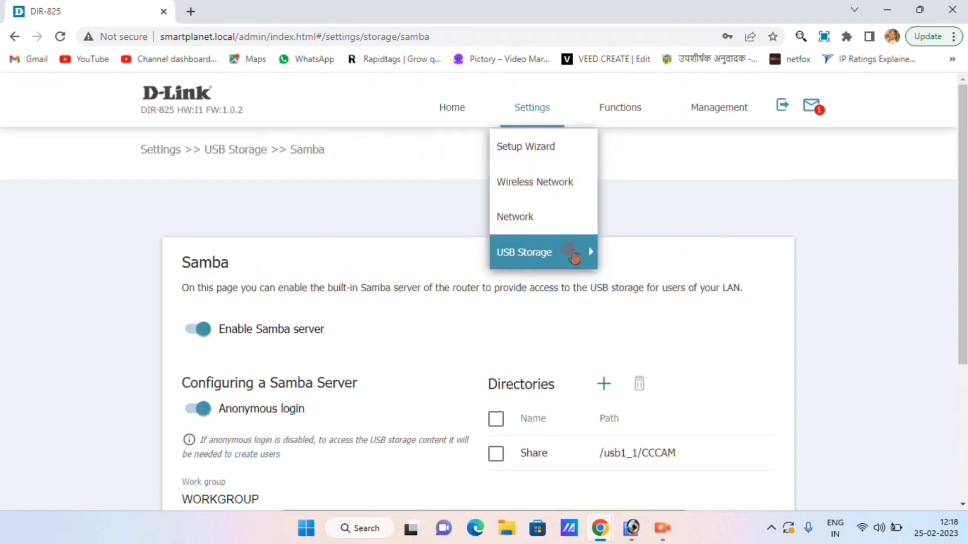
{"action": "mouse_move", "coordinate": [572, 252]}
{"action": "left_click", "coordinate": [626, 276]}
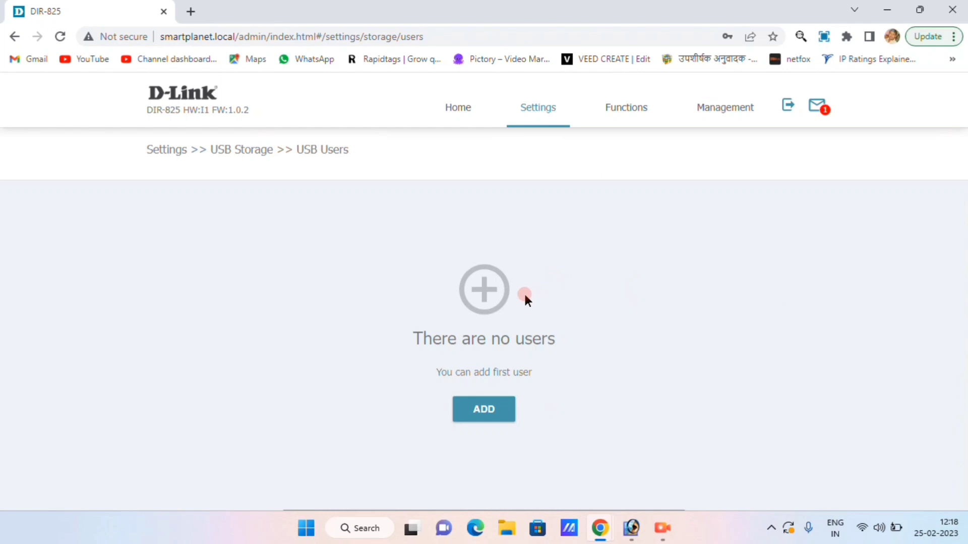
Step: Add a USB user with a username and password, not read-only, and save it
{"action": "left_click", "coordinate": [486, 416]}
{"action": "left_click", "coordinate": [408, 266]}
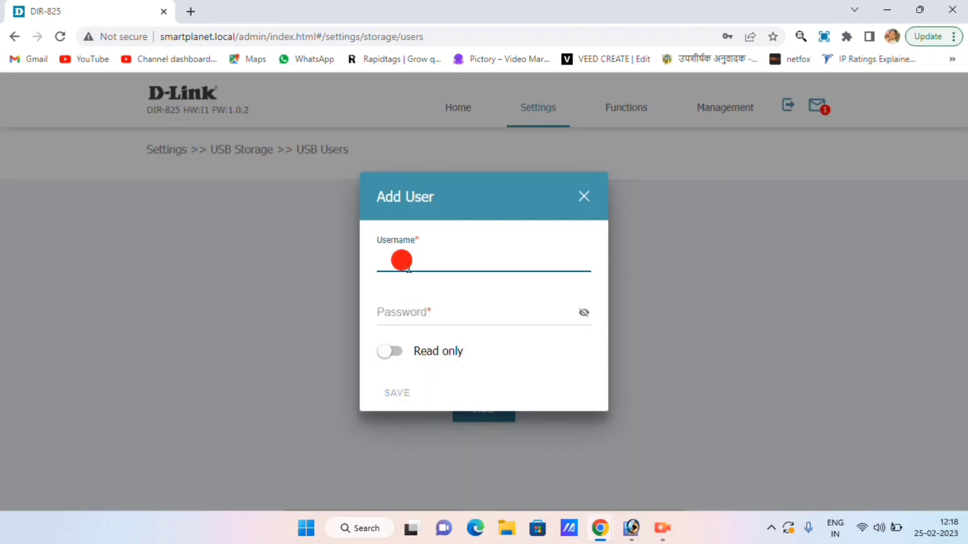
{"action": "type", "text": "S"}
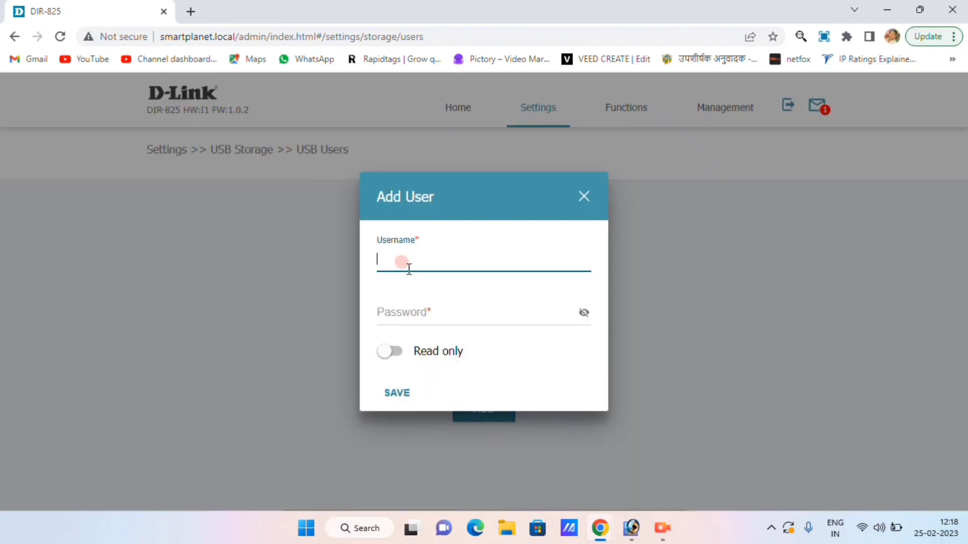
{"action": "type", "text": "share"}
{"action": "key", "text": "BackSpace"}
{"action": "key", "text": "BackSpace"}
{"action": "key", "text": "BackSpace"}
{"action": "key", "text": "BackSpace"}
{"action": "key", "text": "BackSpace"}
{"action": "type", "text": "smart"}
{"action": "key", "text": "Tab"}
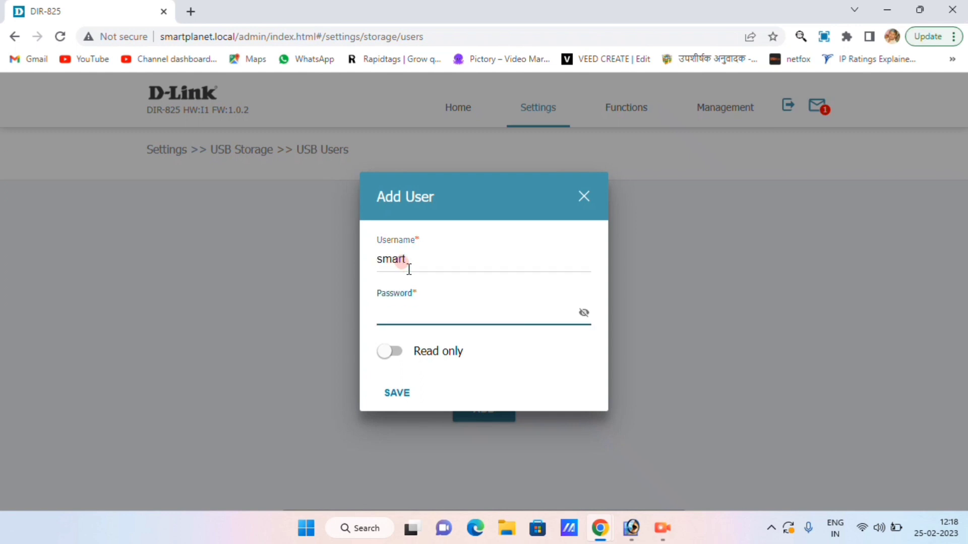
{"action": "type", "text": "12345678"}
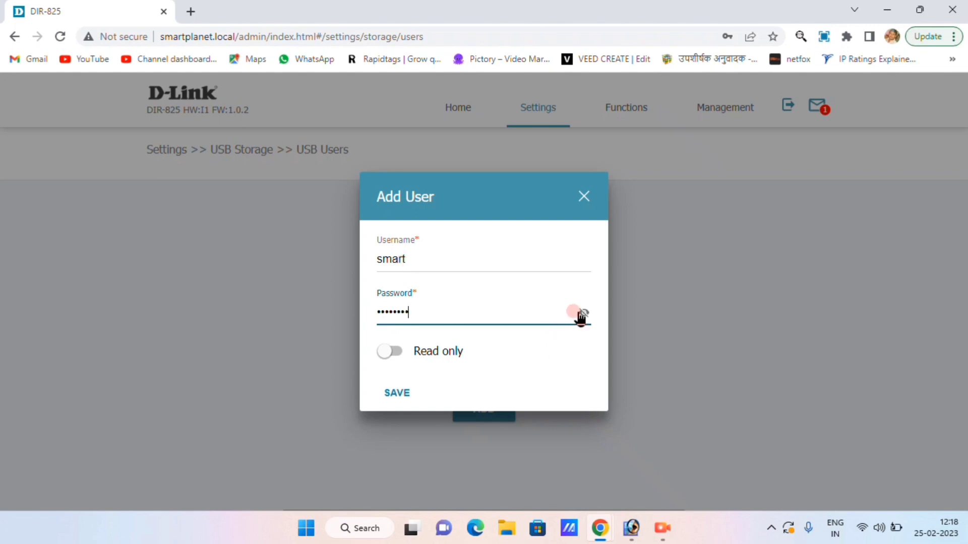
{"action": "left_click", "coordinate": [583, 313]}
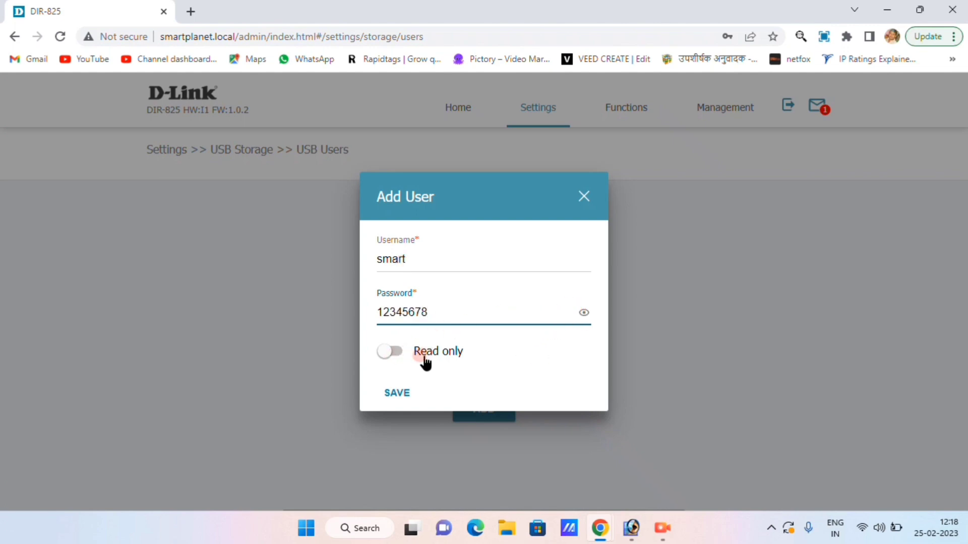
{"action": "triple_click", "coordinate": [449, 358]}
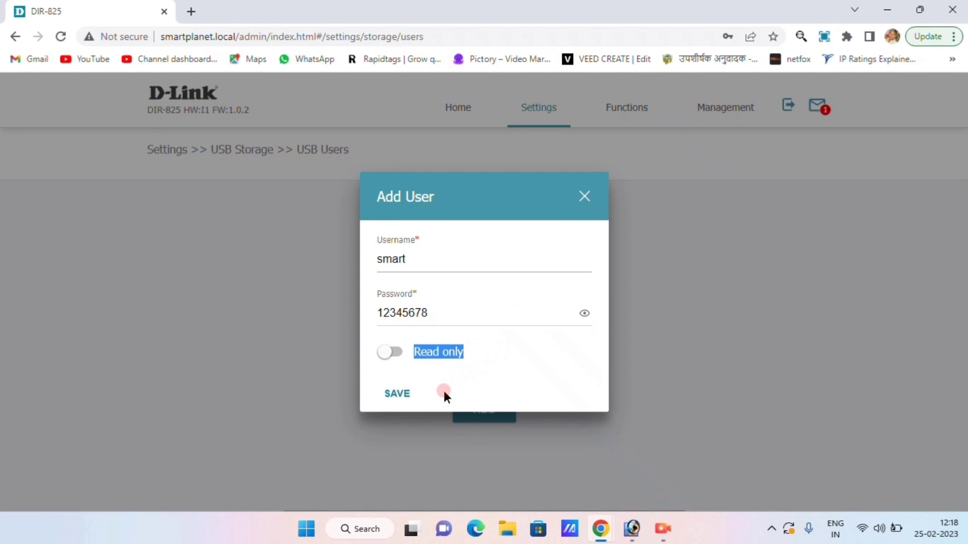
{"action": "left_click", "coordinate": [401, 395]}
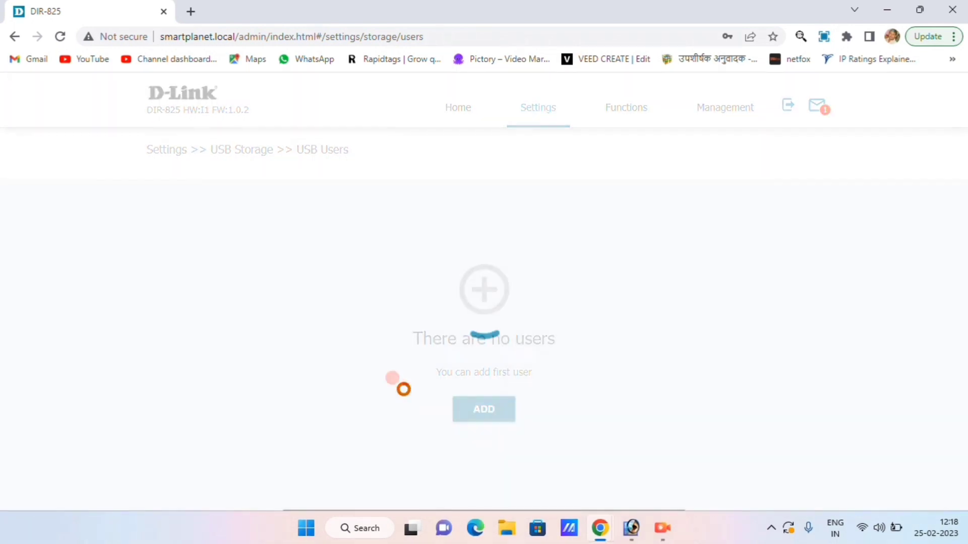
{"action": "left_click", "coordinate": [610, 233]}
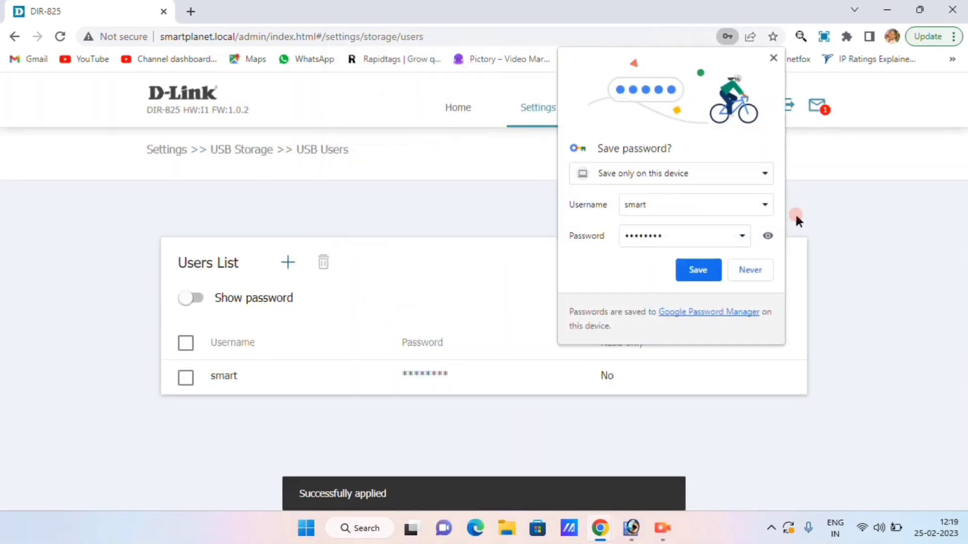
Step: In File Explorer, open Network > D-LINK > Share on the router
{"action": "left_click", "coordinate": [771, 58]}
{"action": "key", "text": "super+e"}
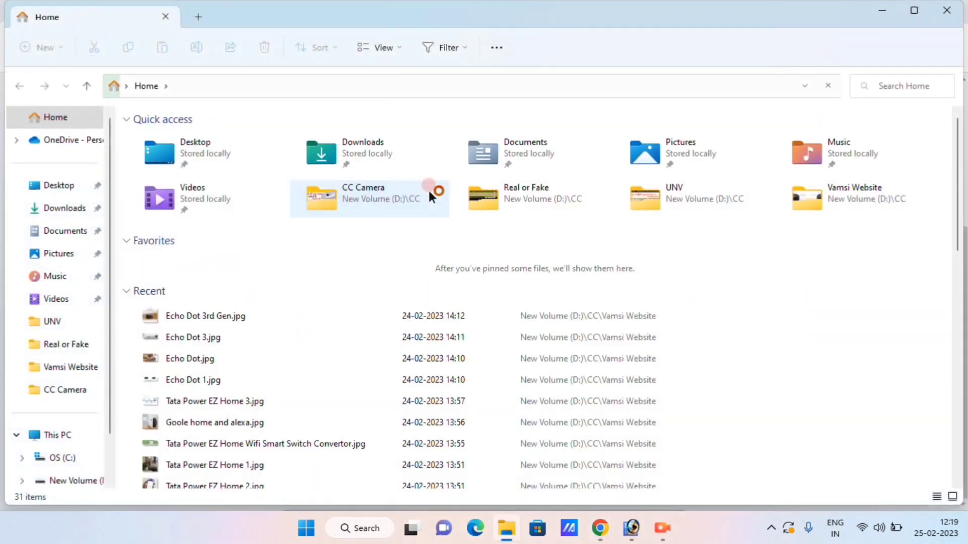
{"action": "scroll", "coordinate": [65, 429], "scroll_direction": "down", "scroll_amount": 3}
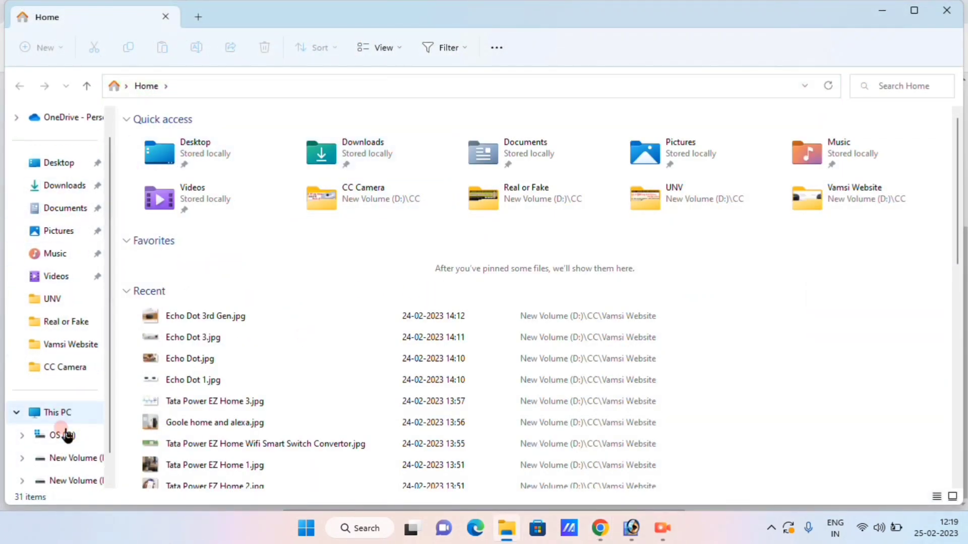
{"action": "left_click", "coordinate": [60, 436]}
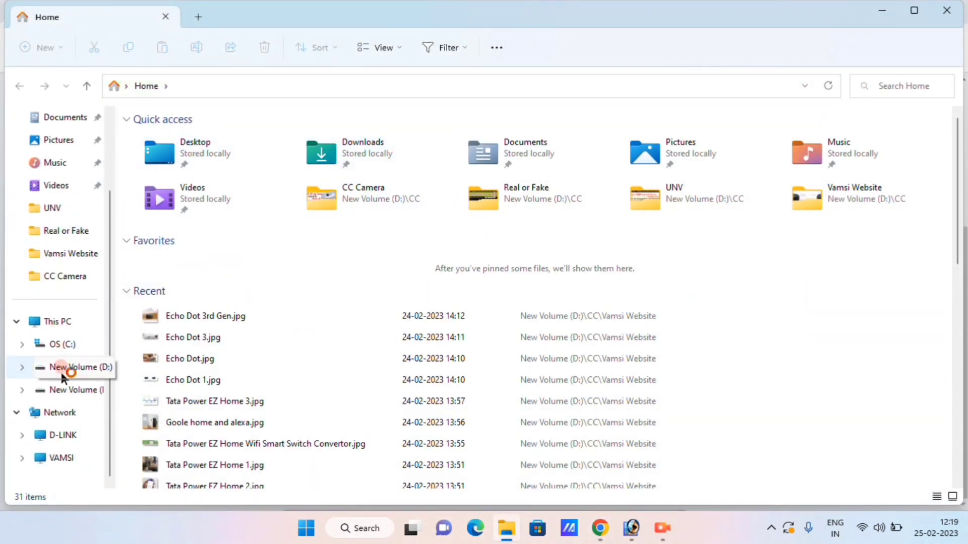
{"action": "left_click", "coordinate": [58, 414]}
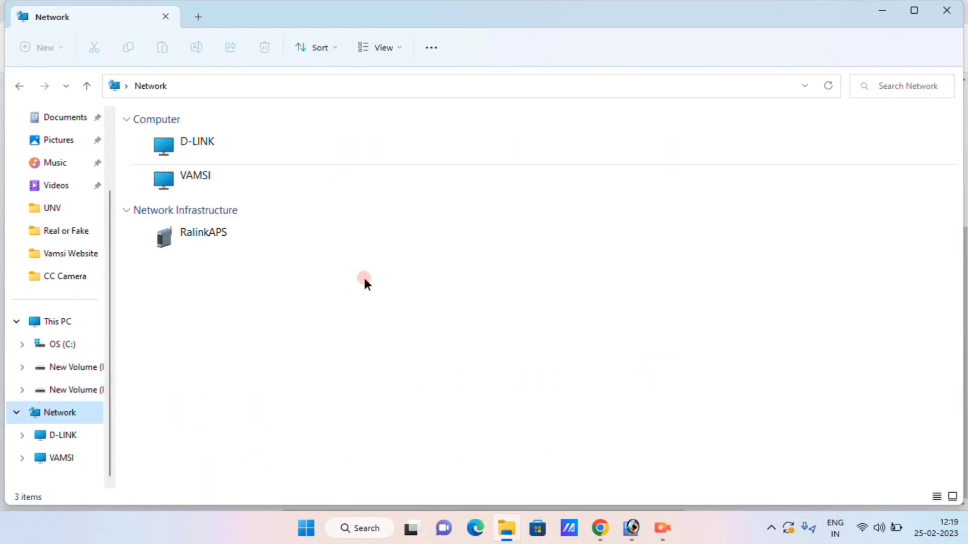
{"action": "left_click", "coordinate": [201, 149]}
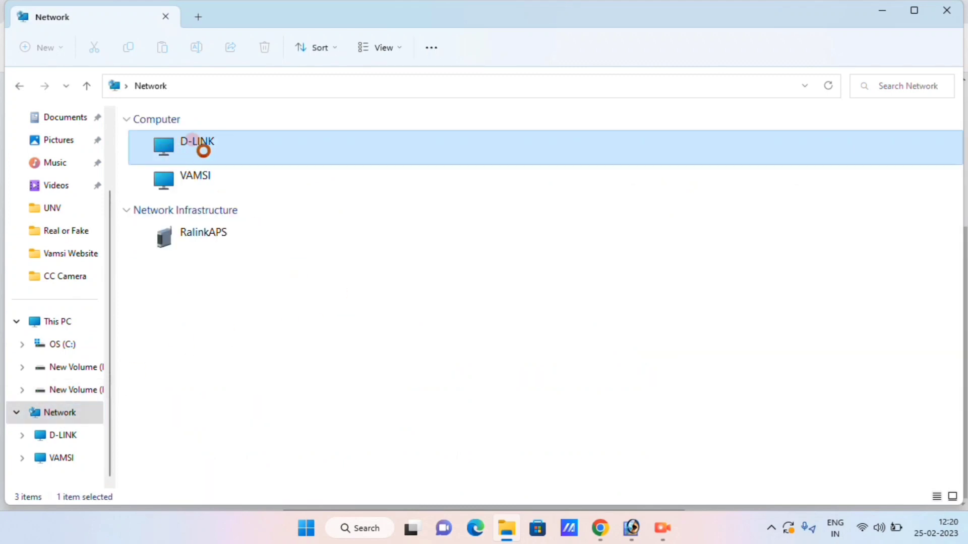
{"action": "double_click", "coordinate": [203, 148]}
{"action": "left_click", "coordinate": [164, 127]}
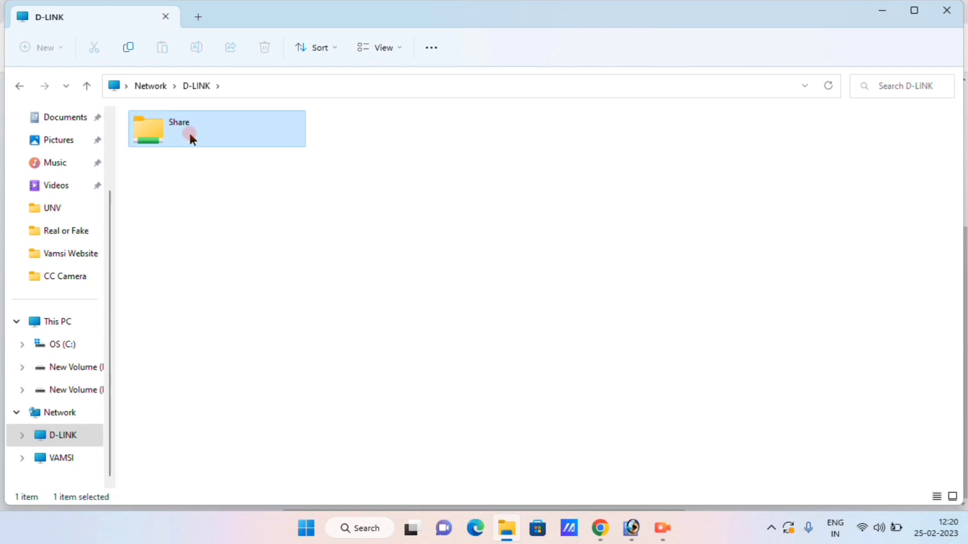
{"action": "double_click", "coordinate": [190, 136]}
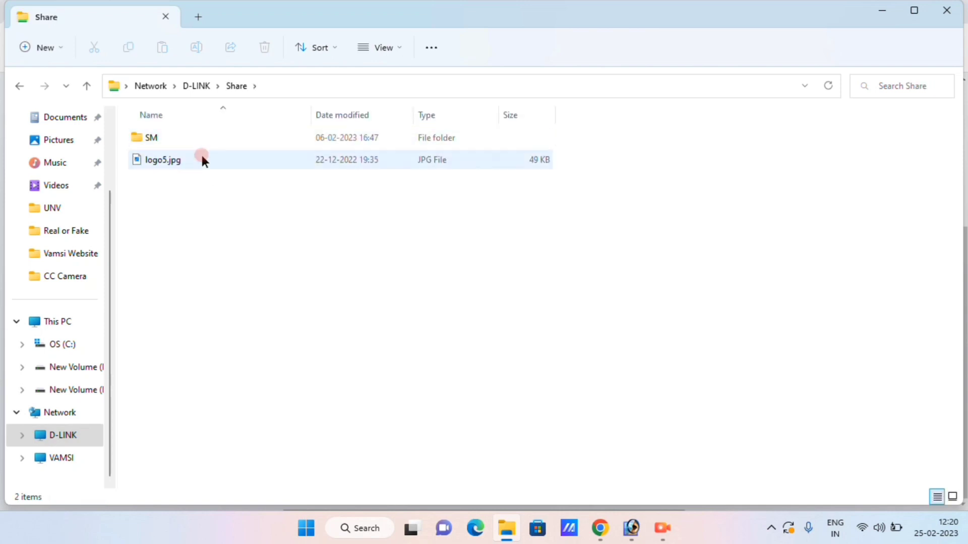
Step: Switch the Share folder to large icons, then reopen Share and select logo5.jpg
{"action": "left_click", "coordinate": [186, 159]}
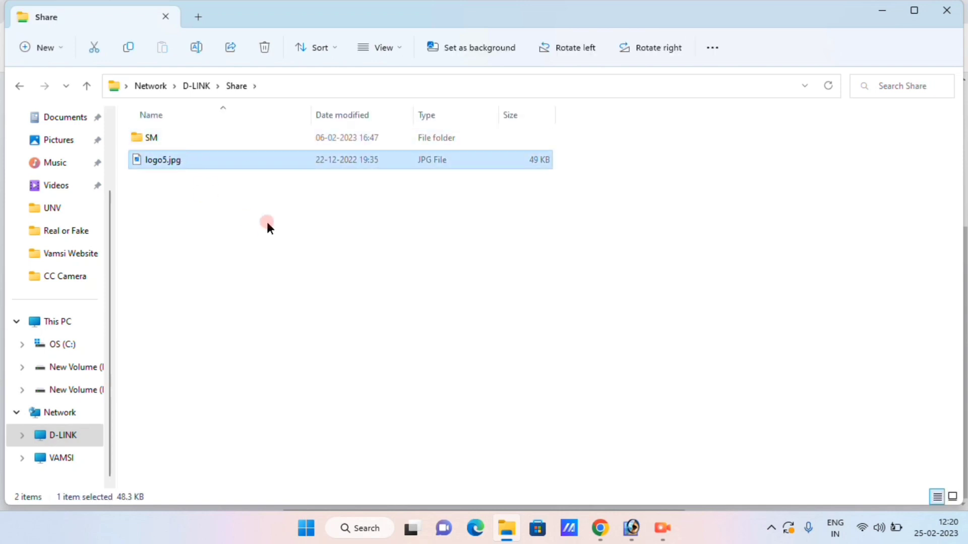
{"action": "left_click", "coordinate": [382, 47]}
{"action": "left_click", "coordinate": [398, 102]}
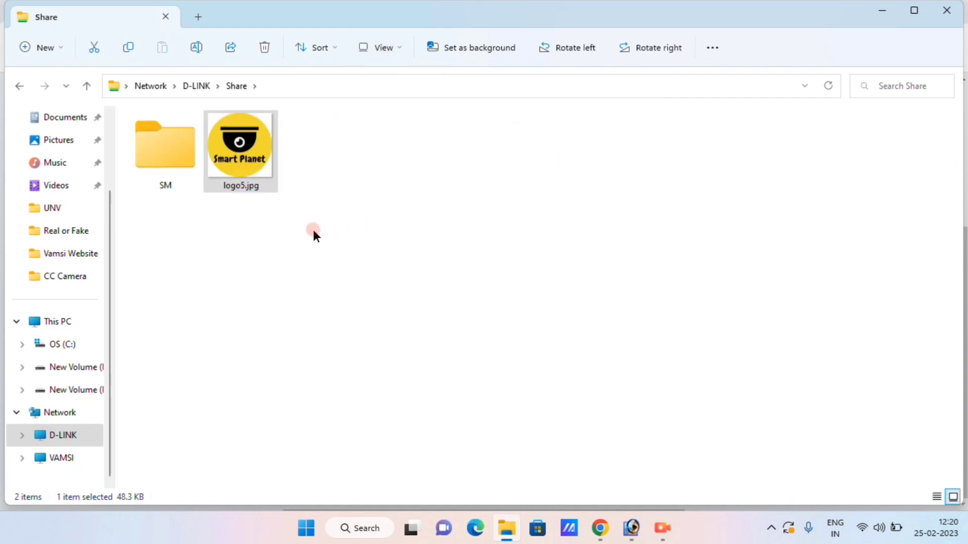
{"action": "left_click", "coordinate": [313, 258]}
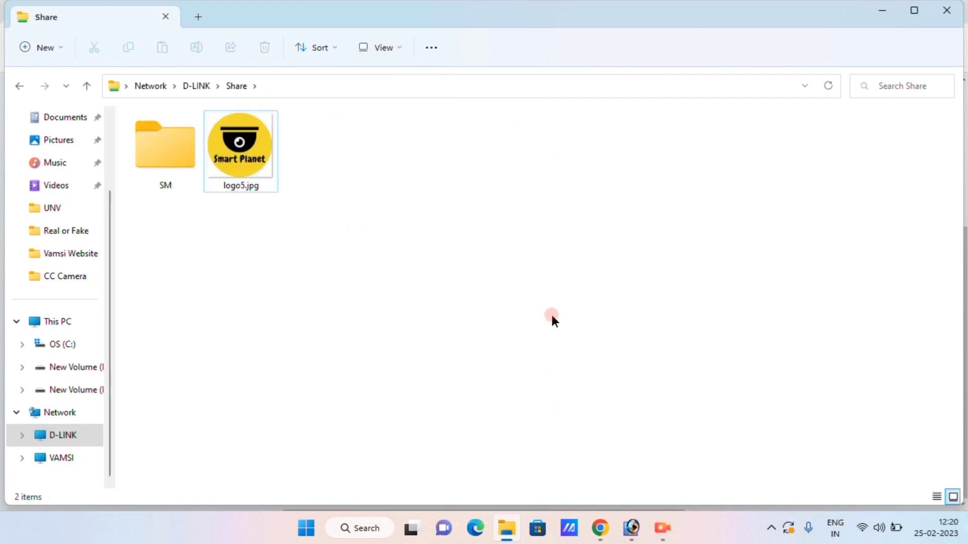
{"action": "key", "text": "alt+Left"}
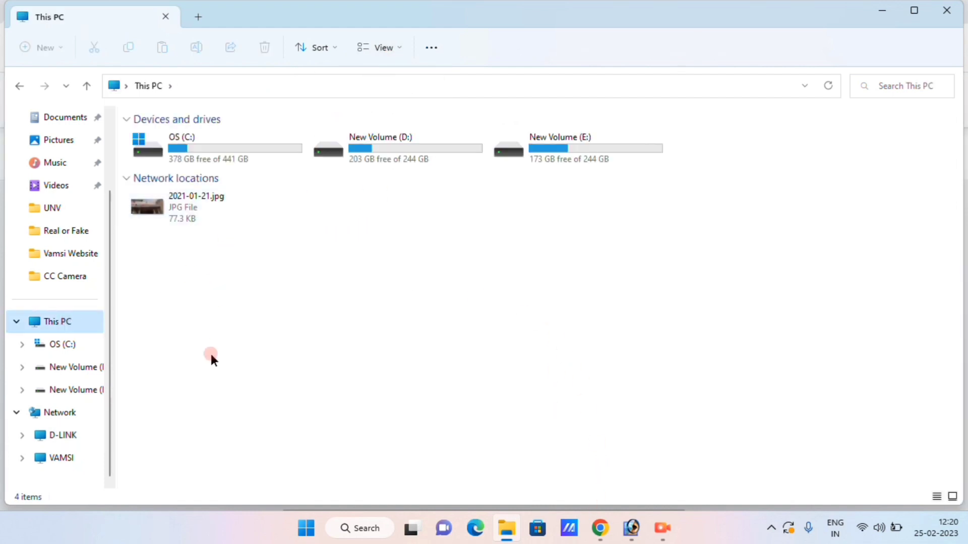
{"action": "left_click", "coordinate": [55, 413]}
{"action": "double_click", "coordinate": [202, 142]}
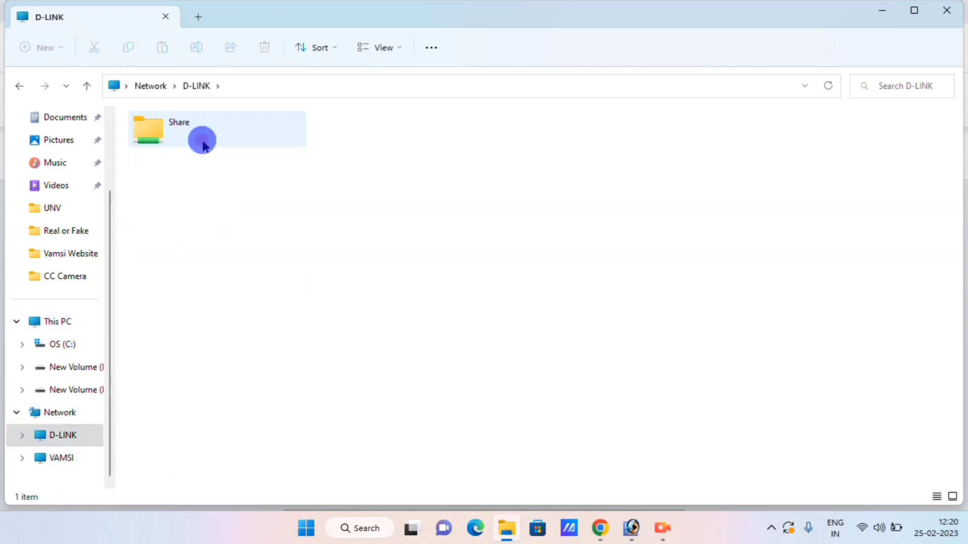
{"action": "double_click", "coordinate": [202, 141]}
{"action": "left_click", "coordinate": [254, 174]}
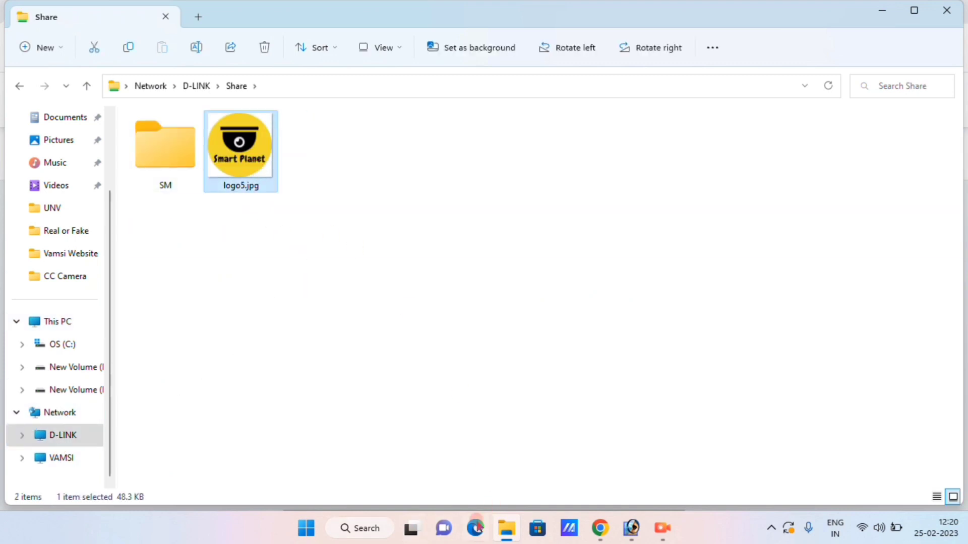
Step: Copy Sunflower-field-Fargo-North-Dakota.jpg from Pictures and paste it into the D-LINK Share folder
{"action": "left_click", "coordinate": [44, 140]}
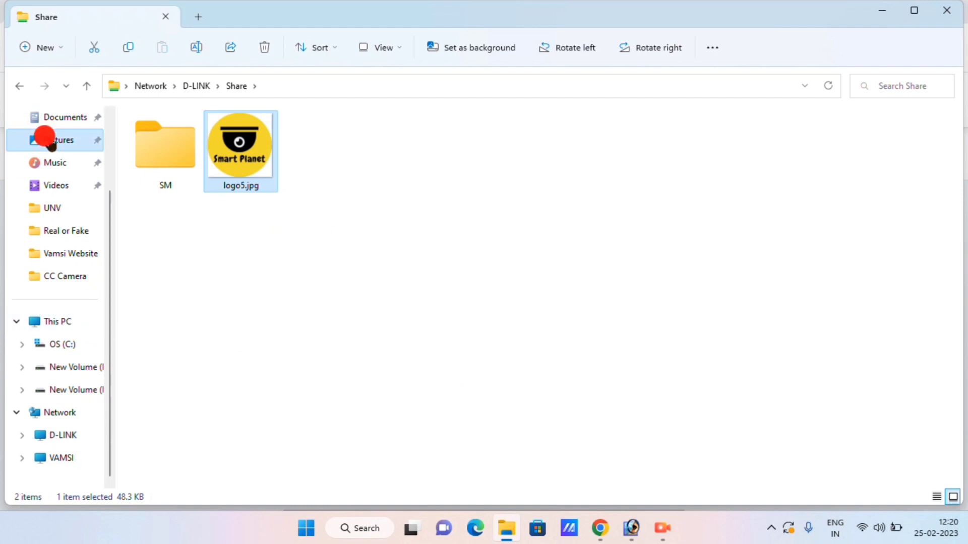
{"action": "left_click", "coordinate": [315, 171]}
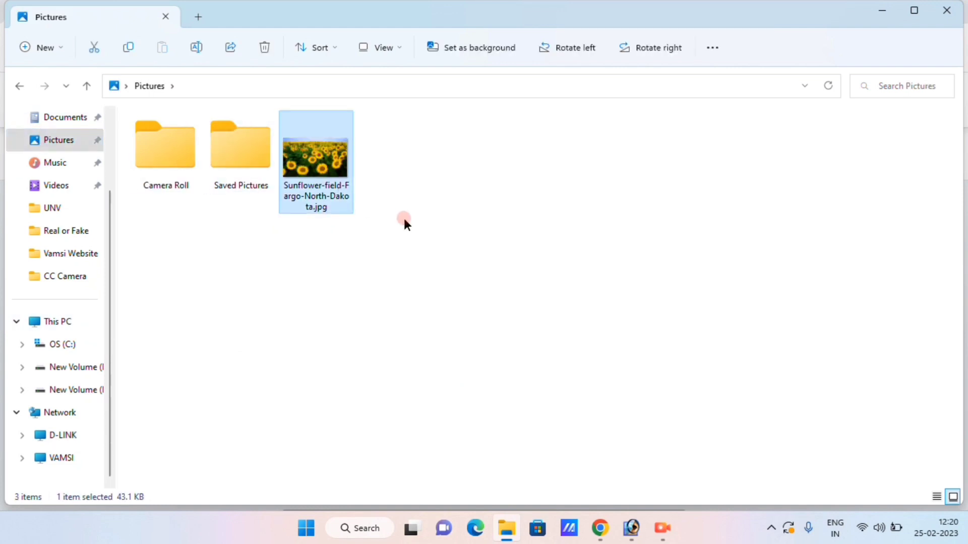
{"action": "right_click", "coordinate": [306, 165]}
{"action": "left_click", "coordinate": [351, 114]}
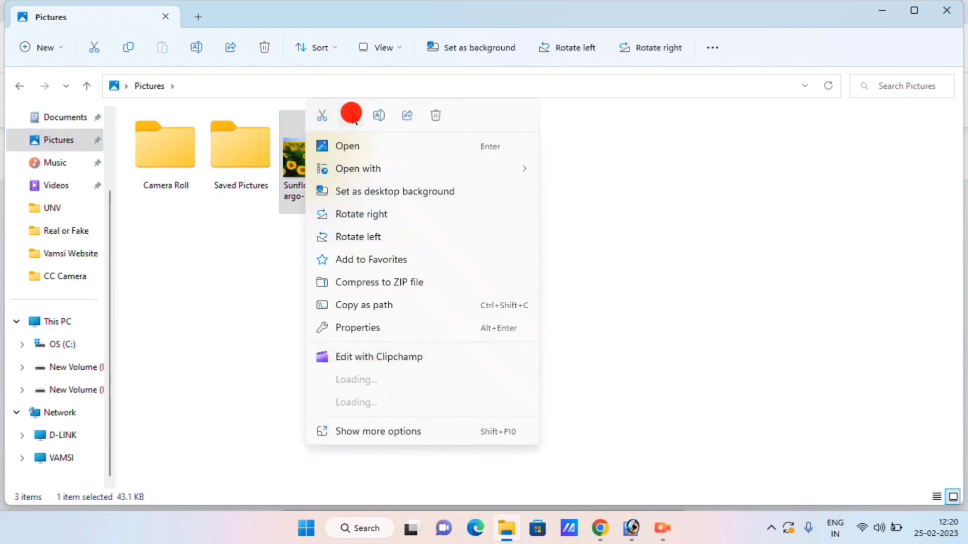
{"action": "left_click", "coordinate": [76, 436]}
{"action": "double_click", "coordinate": [177, 125]}
{"action": "right_click", "coordinate": [305, 249]}
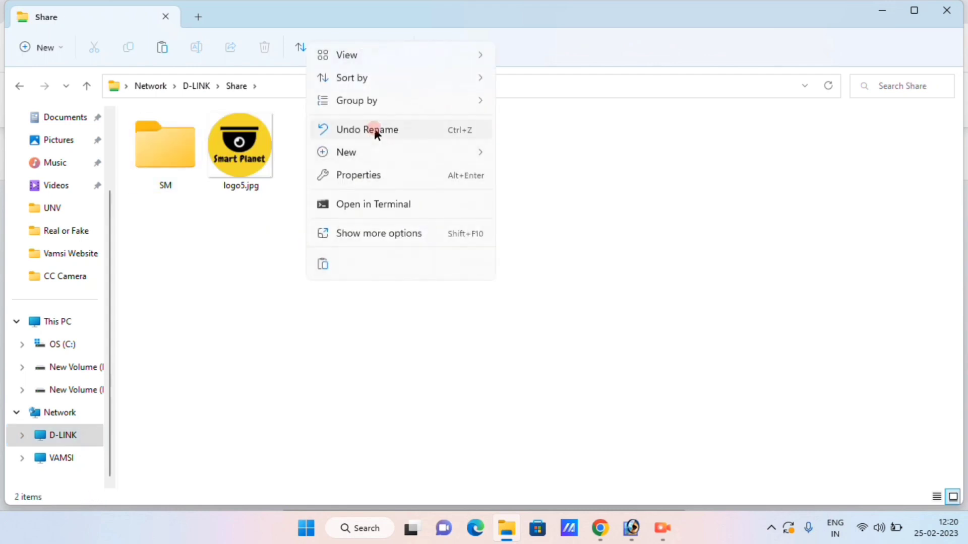
{"action": "left_click", "coordinate": [324, 264]}
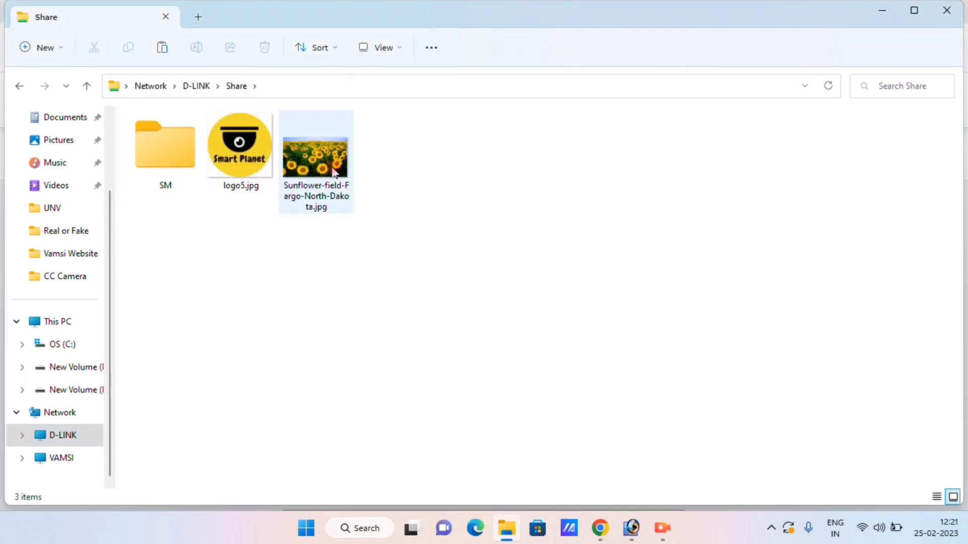
{"action": "left_click", "coordinate": [351, 181]}
Step: In the router's Settings > USB Storage > Samba, disable Anonymous login and apply
{"action": "mouse_move", "coordinate": [600, 528]}
{"action": "left_click", "coordinate": [555, 468]}
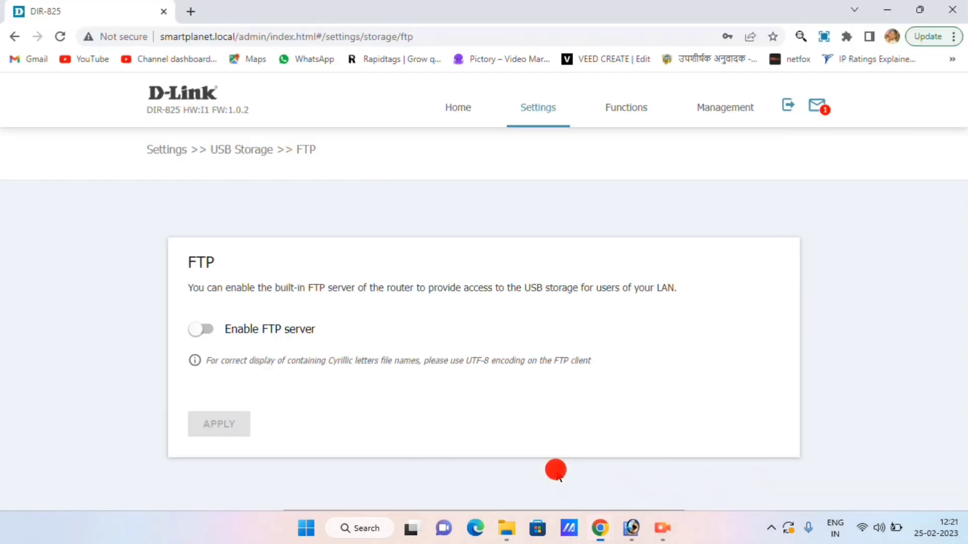
{"action": "left_click", "coordinate": [549, 118]}
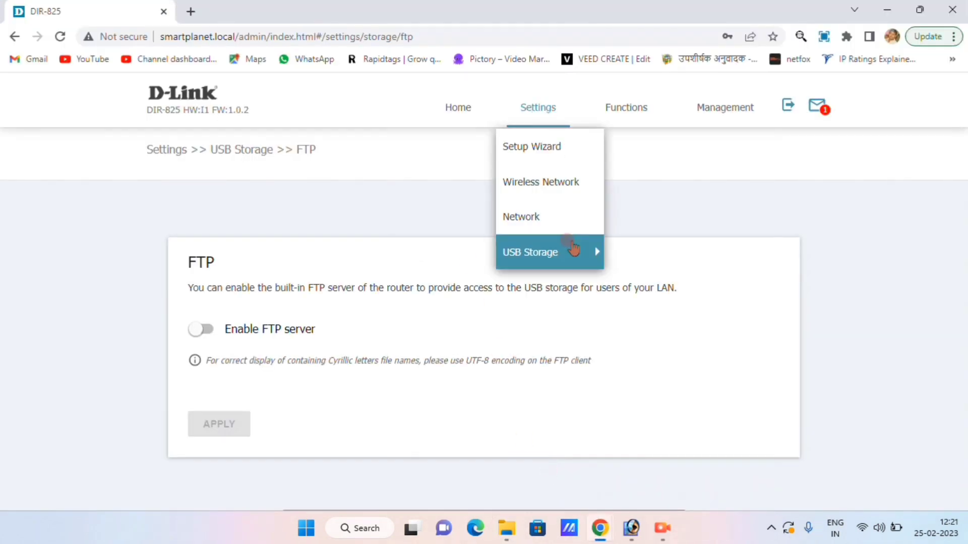
{"action": "mouse_move", "coordinate": [568, 248]}
{"action": "left_click", "coordinate": [636, 327]}
{"action": "left_click", "coordinate": [13, 292]}
{"action": "scroll", "coordinate": [13, 292], "scroll_direction": "down", "scroll_amount": 4}
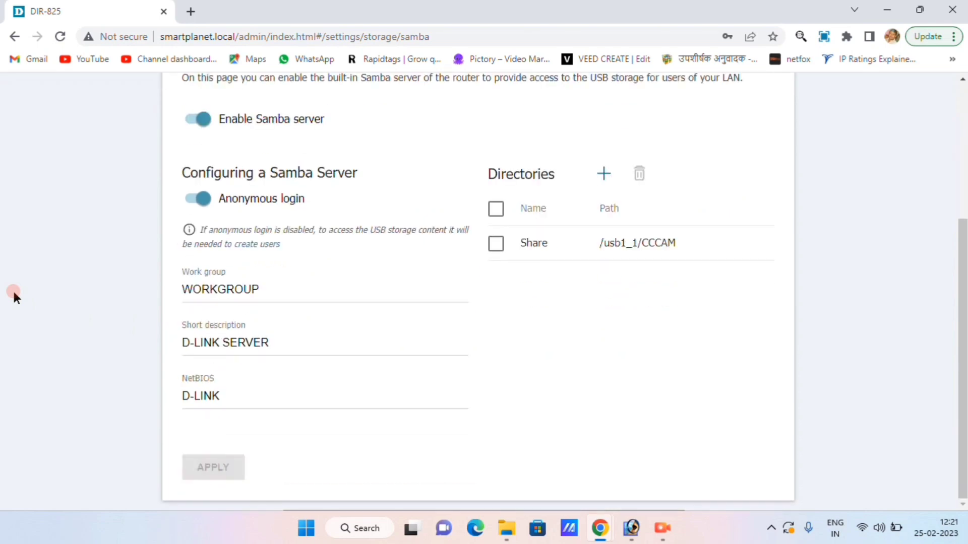
{"action": "left_click", "coordinate": [196, 201]}
{"action": "left_click", "coordinate": [218, 464]}
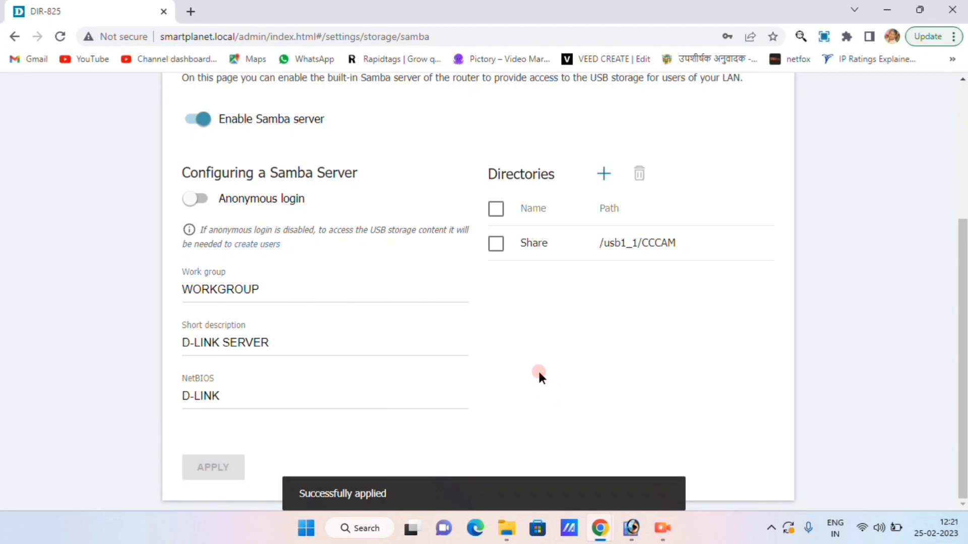
Step: From This PC, browse Network > D-LINK and open Share, reaching the Windows credentials prompt
{"action": "left_click", "coordinate": [506, 528]}
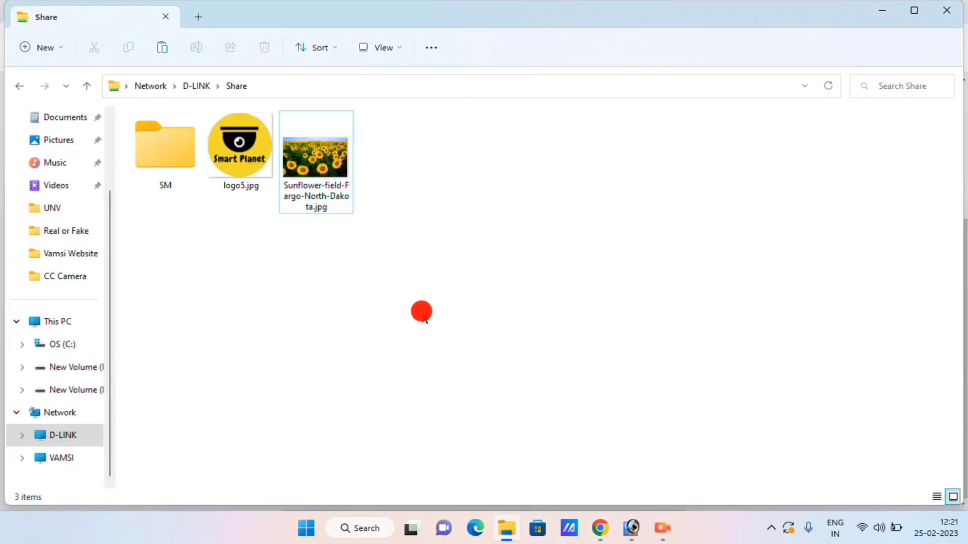
{"action": "right_click", "coordinate": [318, 322]}
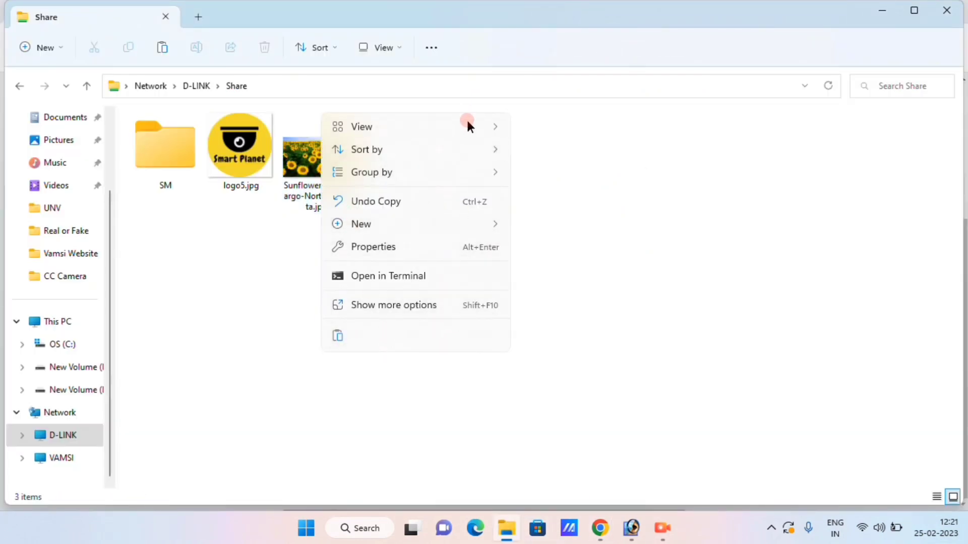
{"action": "left_click", "coordinate": [399, 311]}
{"action": "left_click", "coordinate": [66, 327]}
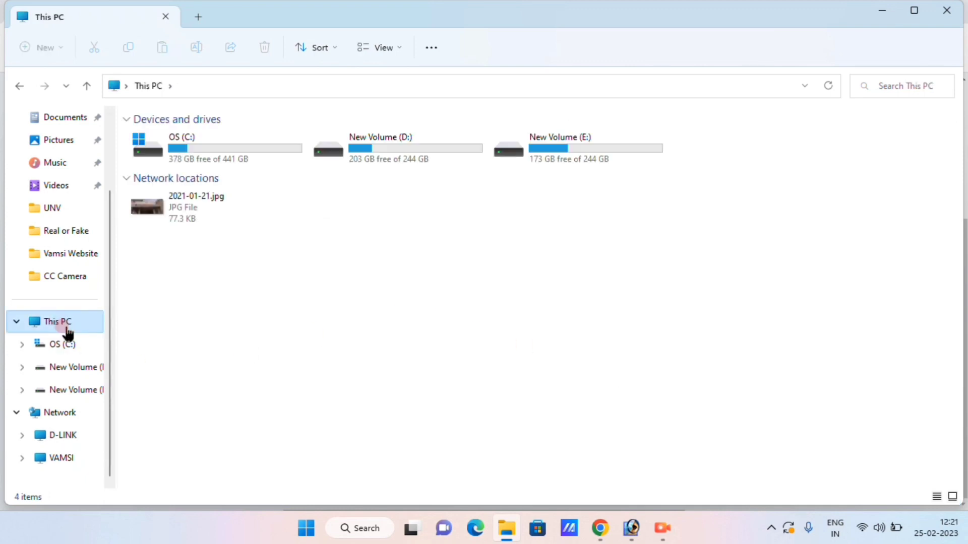
{"action": "left_click", "coordinate": [56, 414]}
{"action": "double_click", "coordinate": [185, 142]}
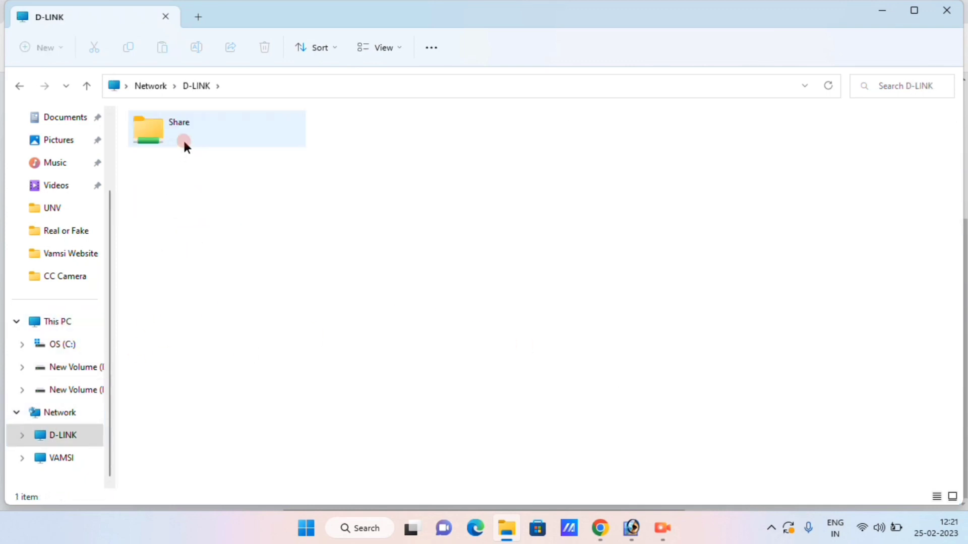
{"action": "double_click", "coordinate": [184, 142]}
{"action": "left_click", "coordinate": [363, 282]}
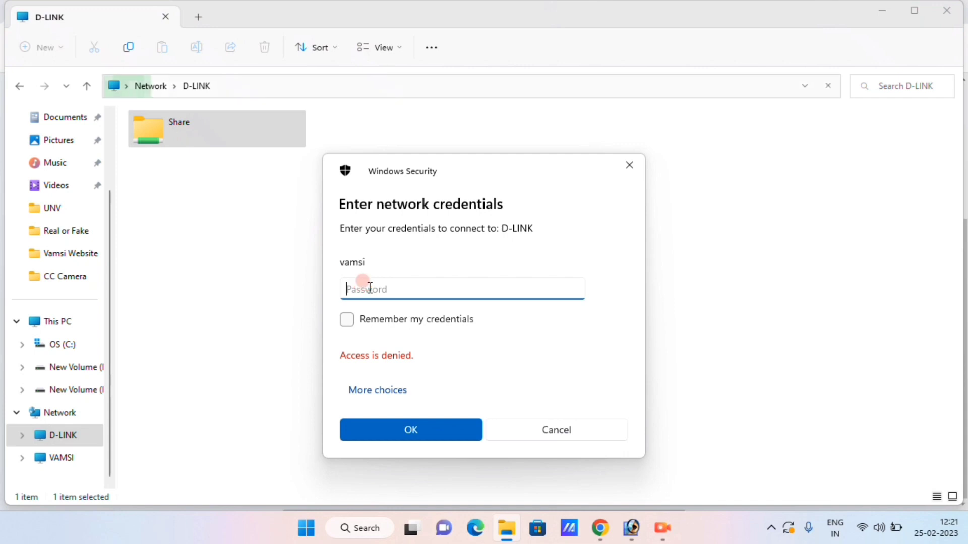
Step: Start a password entry, then look up the USB user's credentials in the router's USB Users list
{"action": "left_click", "coordinate": [347, 320]}
{"action": "left_click", "coordinate": [363, 283]}
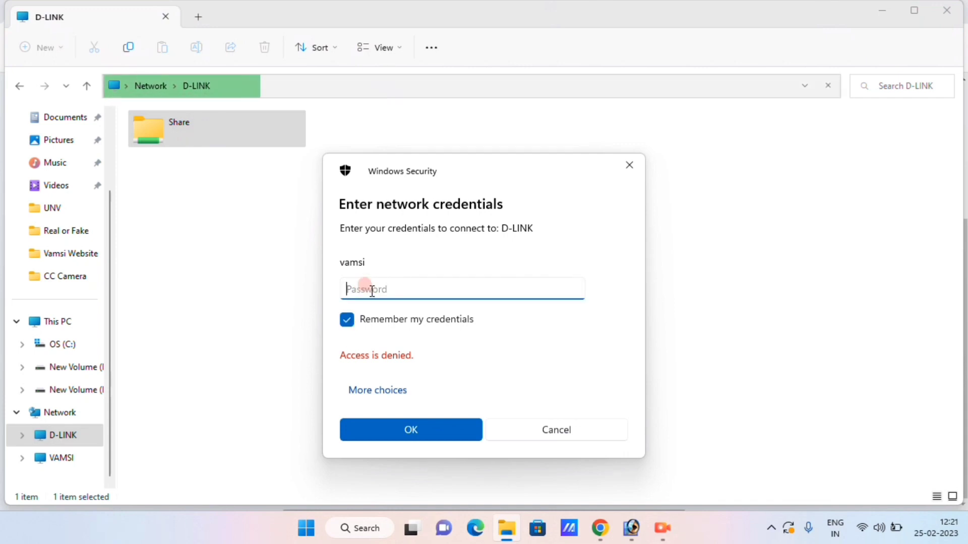
{"action": "type", "text": "••••••"}
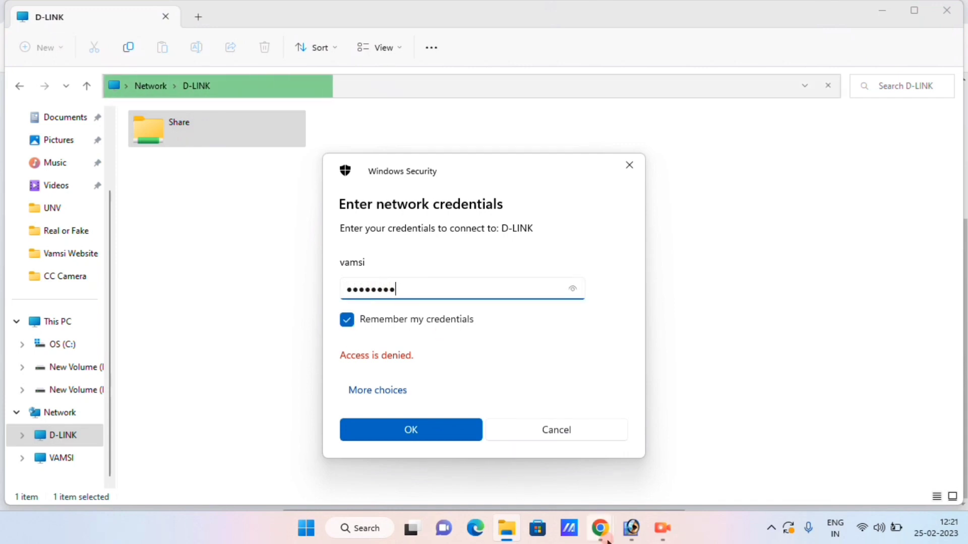
{"action": "left_click", "coordinate": [599, 528]}
{"action": "scroll", "coordinate": [537, 141], "scroll_direction": "up", "scroll_amount": 5}
{"action": "mouse_move", "coordinate": [512, 112]}
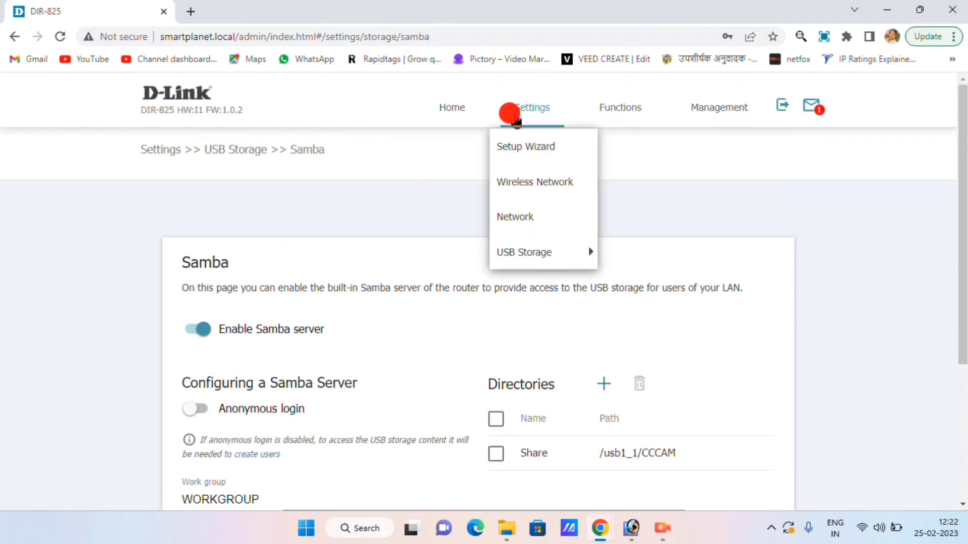
{"action": "mouse_move", "coordinate": [551, 248]}
{"action": "left_click", "coordinate": [624, 283]}
{"action": "left_click", "coordinate": [411, 373]}
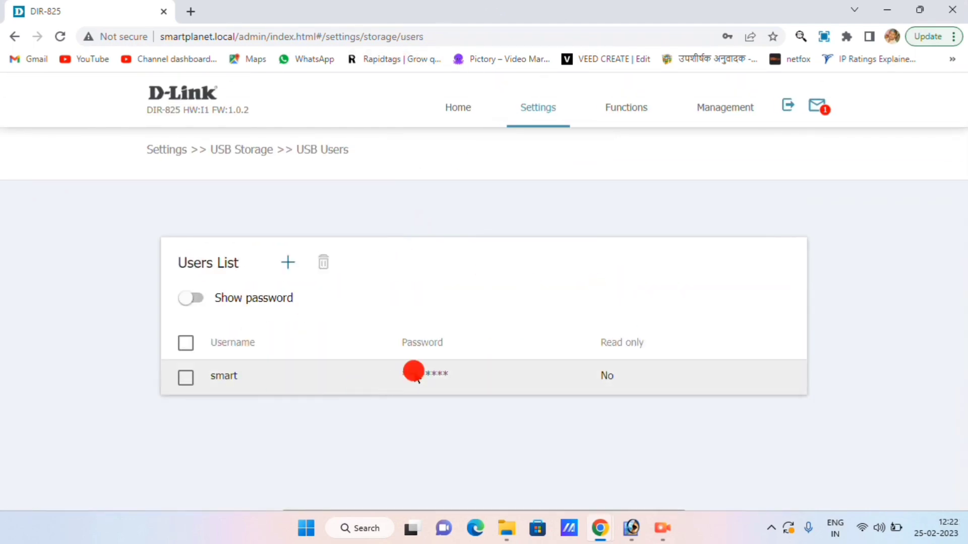
{"action": "left_click", "coordinate": [581, 311]}
{"action": "left_click", "coordinate": [613, 282]}
{"action": "key", "text": "alt+Tab"}
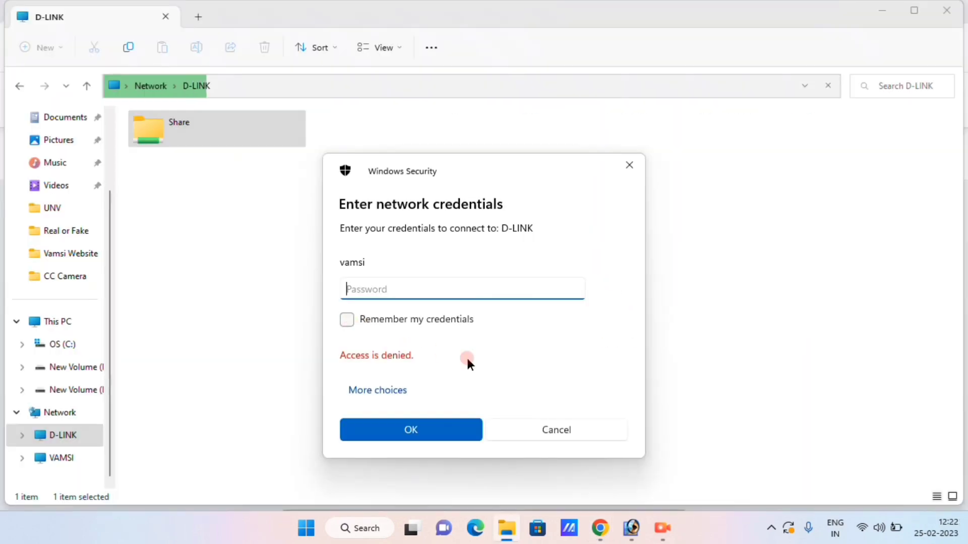
Step: Sign in with a different account using the USB user's username and password to open Share
{"action": "left_click", "coordinate": [376, 394]}
{"action": "left_click", "coordinate": [403, 436]}
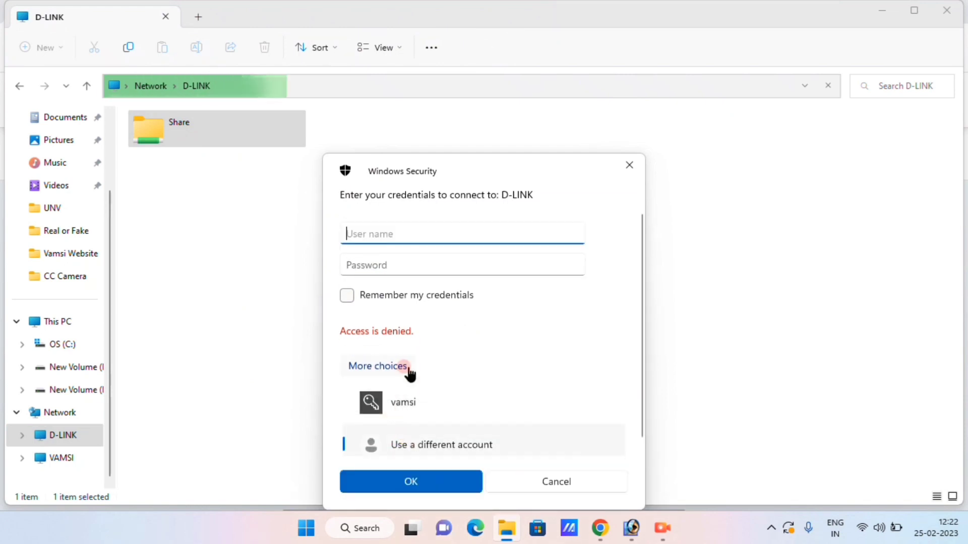
{"action": "left_click", "coordinate": [423, 218]}
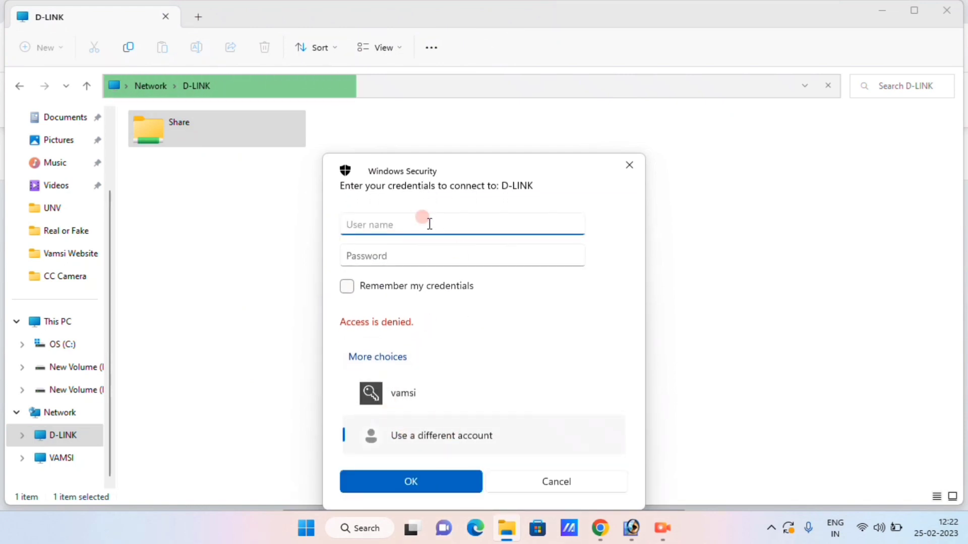
{"action": "type", "text": "smart"}
{"action": "key", "text": "Tab"}
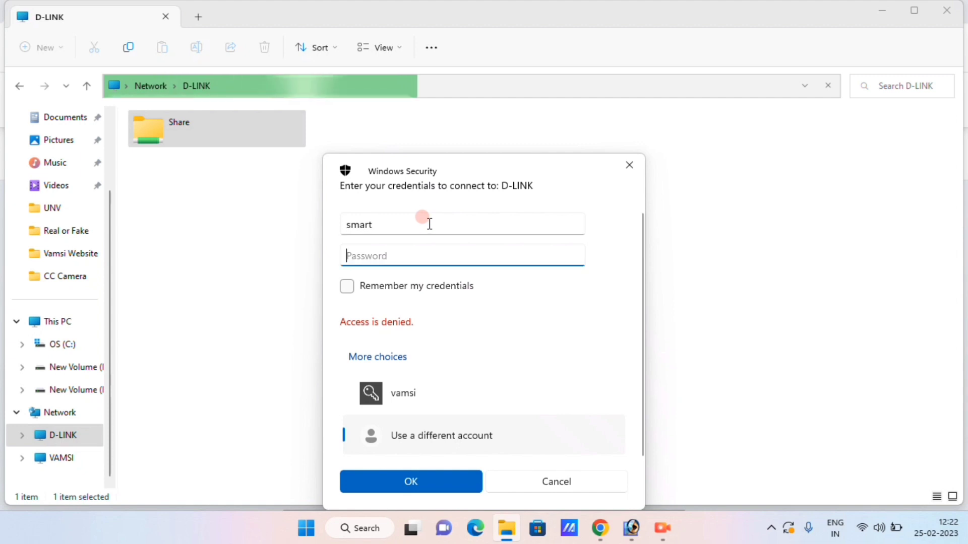
{"action": "type", "text": "•••••"}
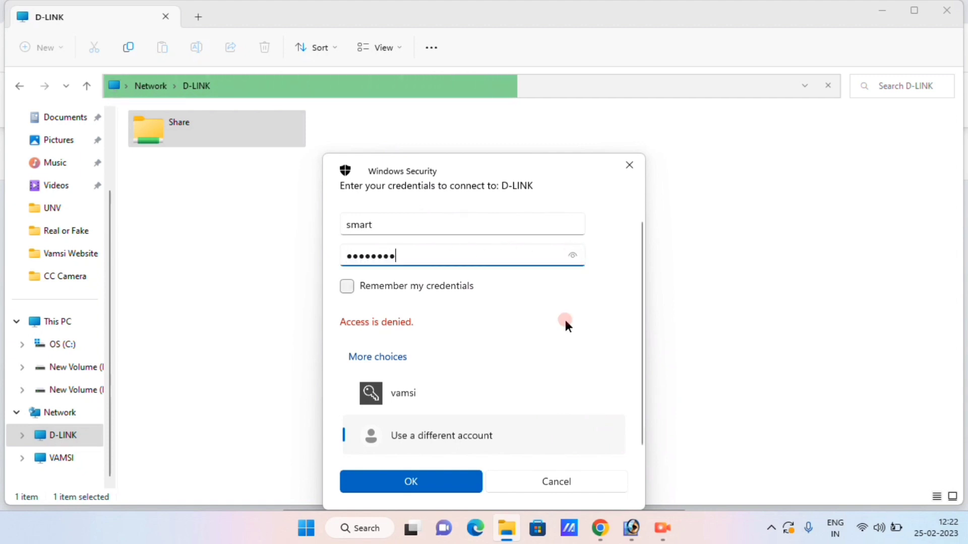
{"action": "left_click", "coordinate": [446, 473]}
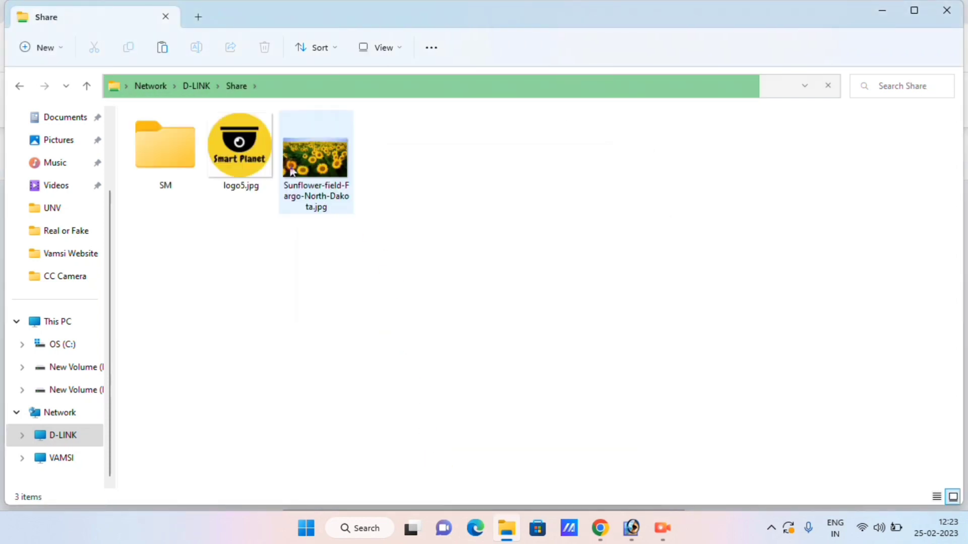
Step: Create a new folder named 123 in the D-LINK Share folder
{"action": "left_click_drag", "start_coordinate": [402, 274], "coordinate": [182, 144]}
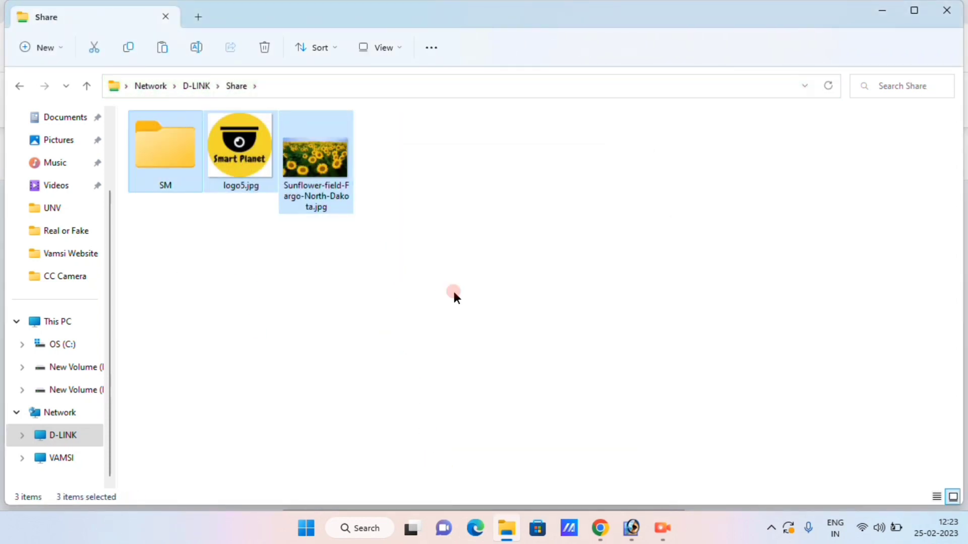
{"action": "double_click", "coordinate": [174, 154]}
{"action": "left_click", "coordinate": [237, 87]}
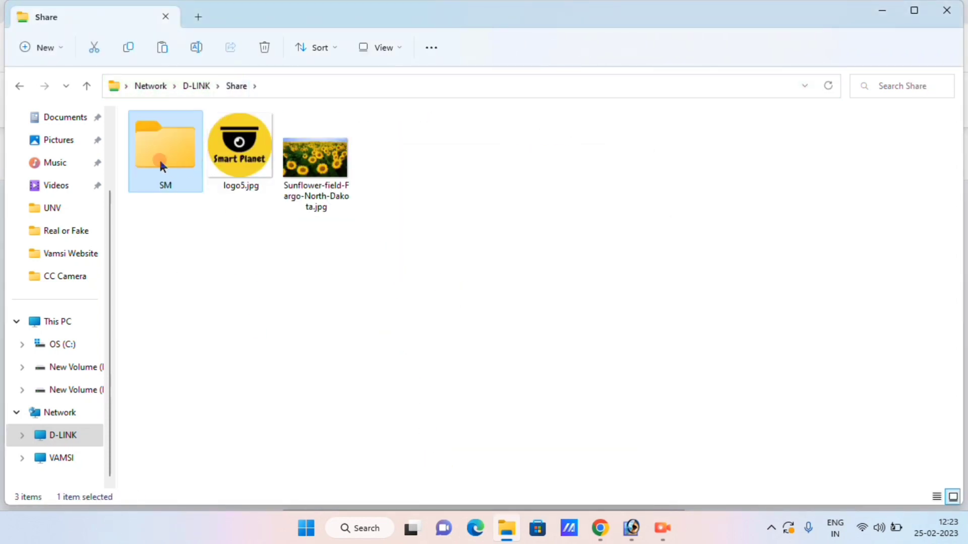
{"action": "left_click", "coordinate": [207, 231]}
{"action": "left_click", "coordinate": [46, 49]}
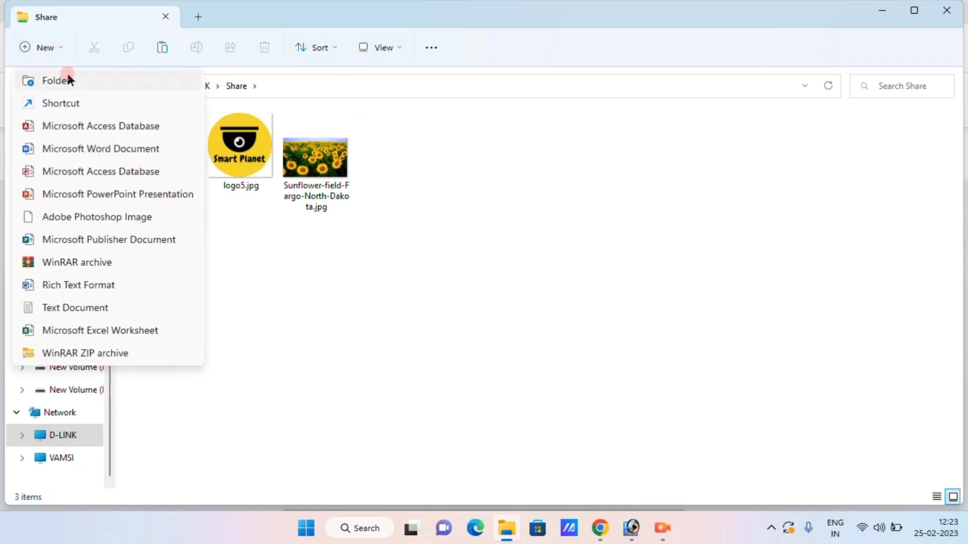
{"action": "left_click", "coordinate": [66, 78]}
{"action": "type", "text": "123"}
{"action": "left_click", "coordinate": [546, 245]}
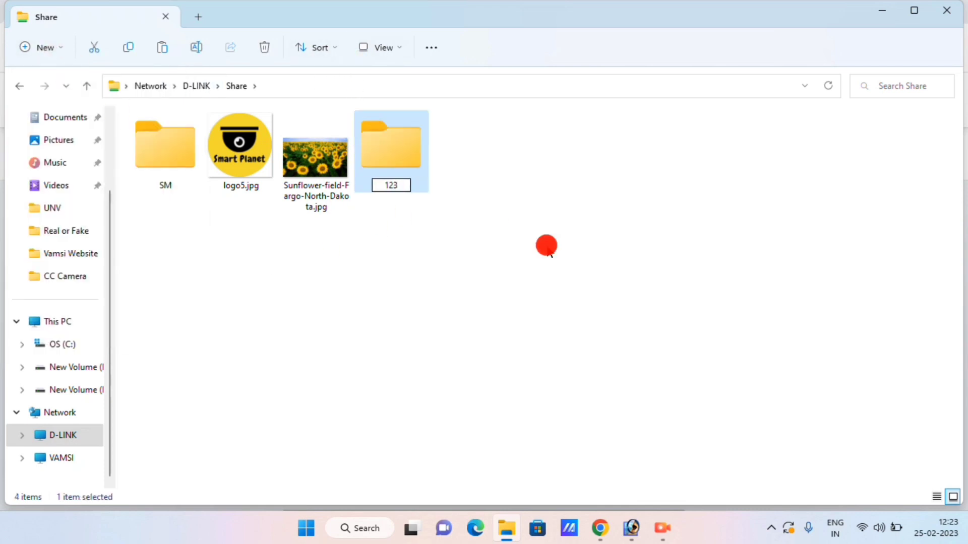
Step: Copy the eight WhatsApp images from D:\CC\UNV
{"action": "double_click", "coordinate": [379, 145]}
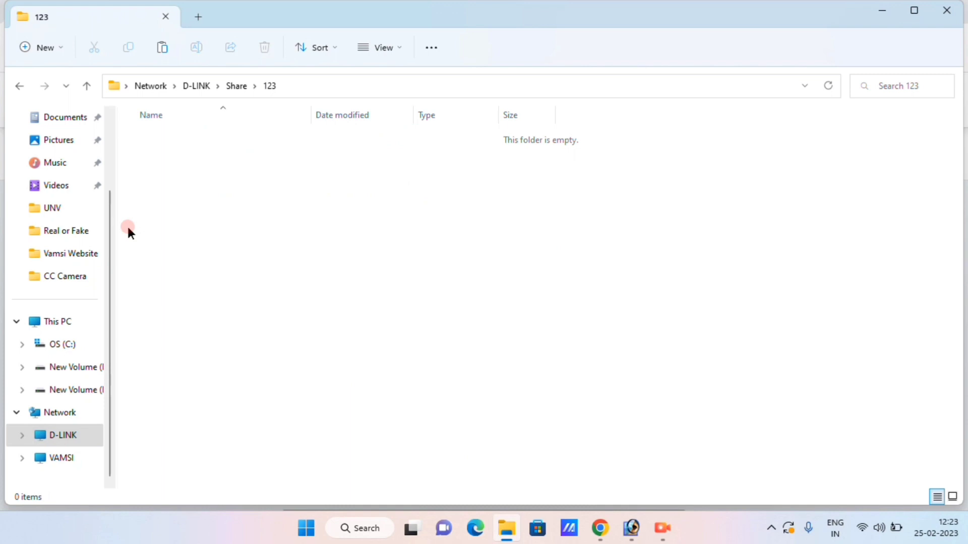
{"action": "left_click", "coordinate": [52, 208]}
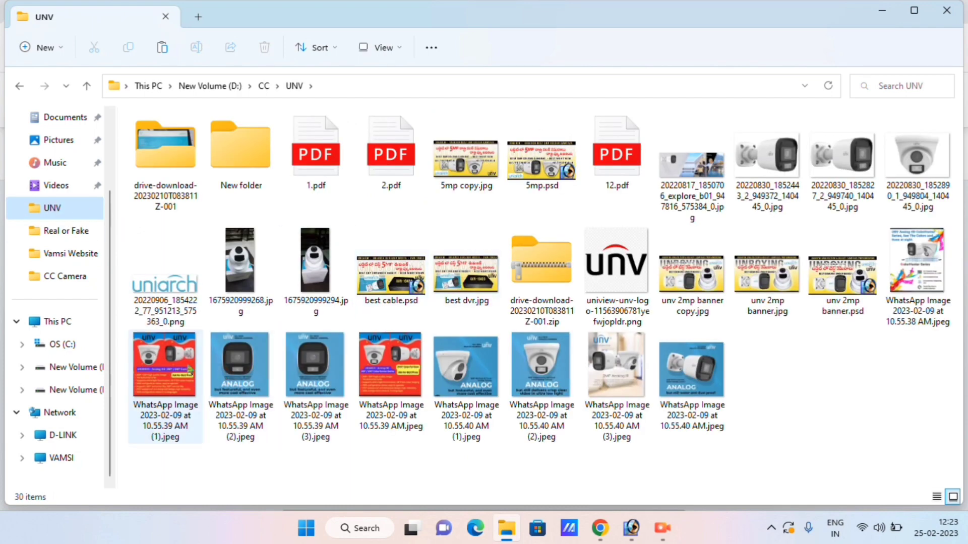
{"action": "left_click", "coordinate": [190, 371]}
{"action": "left_click", "coordinate": [685, 370], "text": "shift"}
{"action": "right_click", "coordinate": [698, 371]}
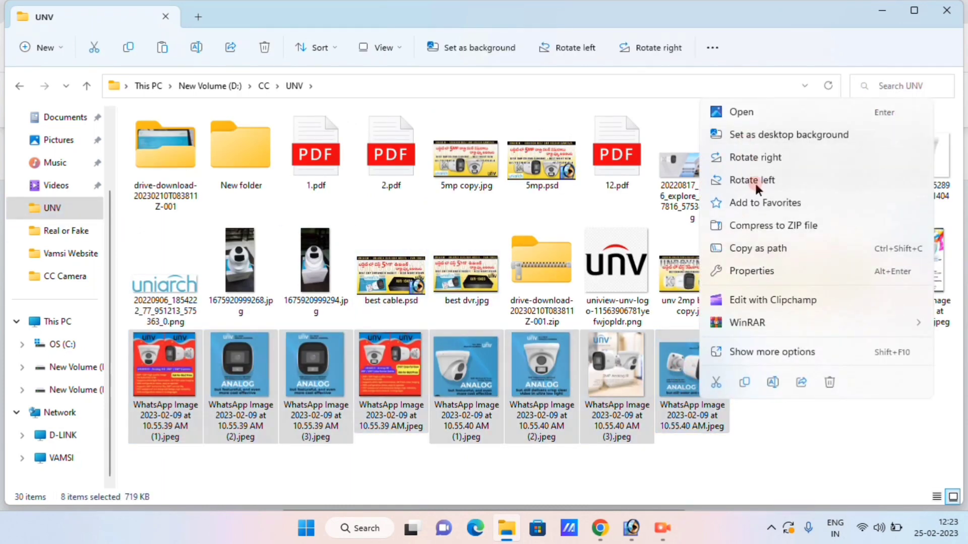
{"action": "left_click", "coordinate": [744, 382]}
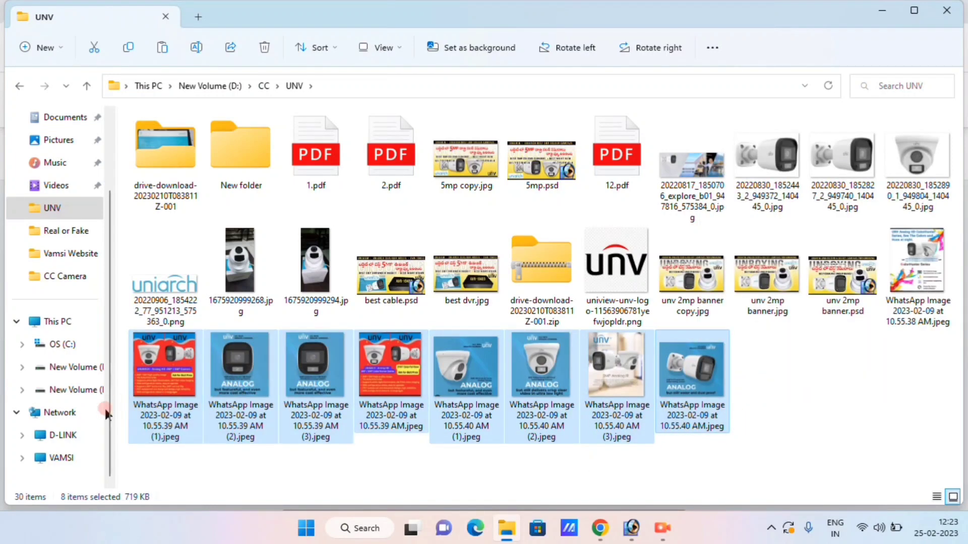
Step: Paste the eight images into the 123 folder under D-LINK > Share
{"action": "left_click", "coordinate": [70, 435]}
{"action": "double_click", "coordinate": [170, 129]}
{"action": "double_click", "coordinate": [188, 147]}
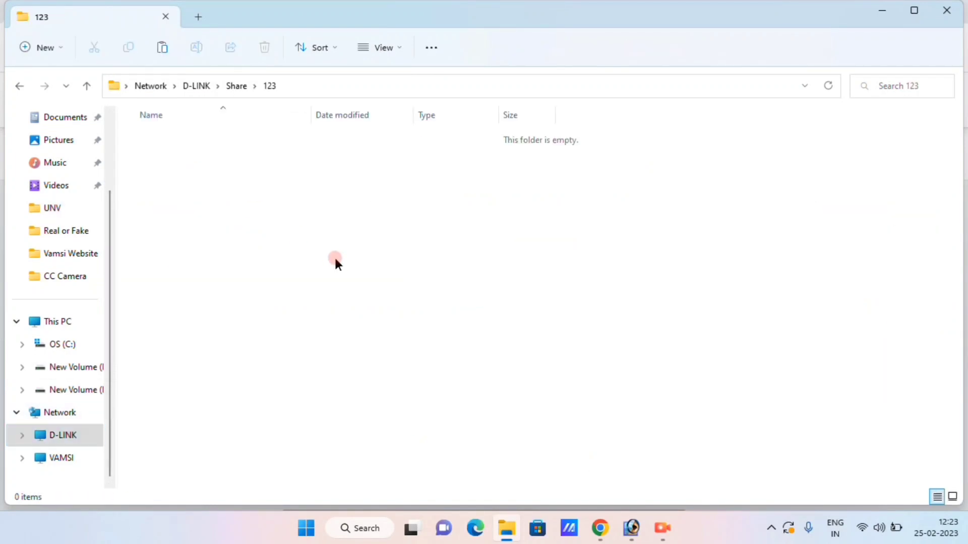
{"action": "right_click", "coordinate": [335, 258]}
{"action": "left_click", "coordinate": [350, 275]}
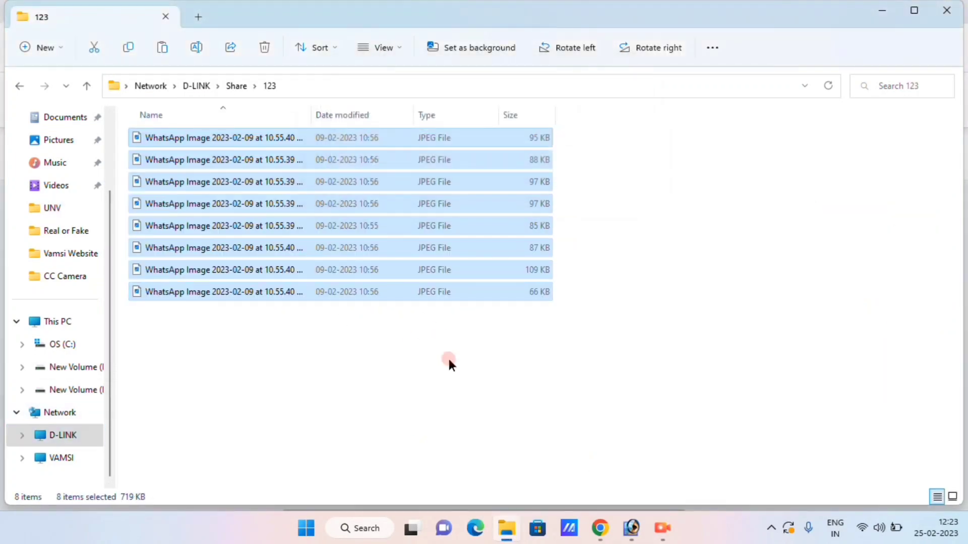
Step: Show the 123 folder as Large icons, then bring back the DIR-825 router page
{"action": "left_click", "coordinate": [382, 48]}
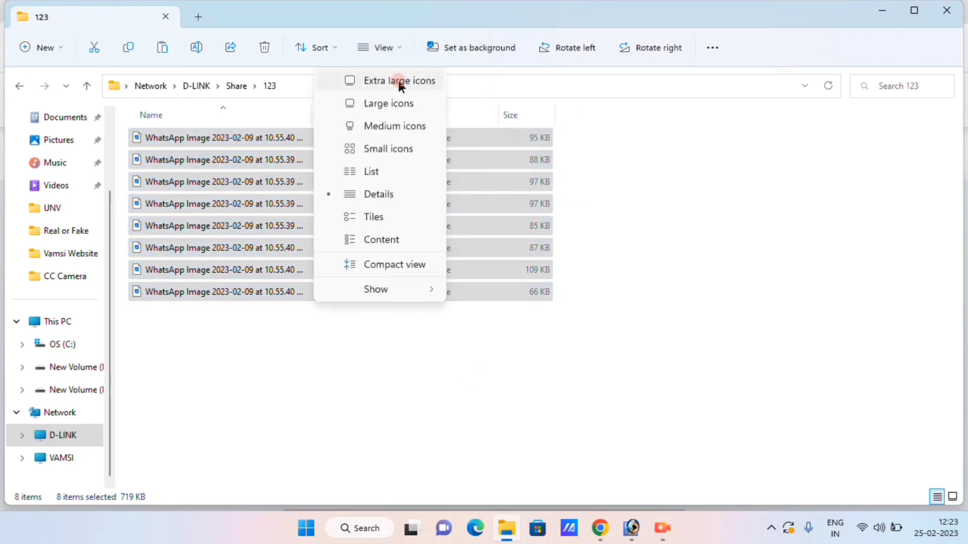
{"action": "left_click", "coordinate": [389, 103]}
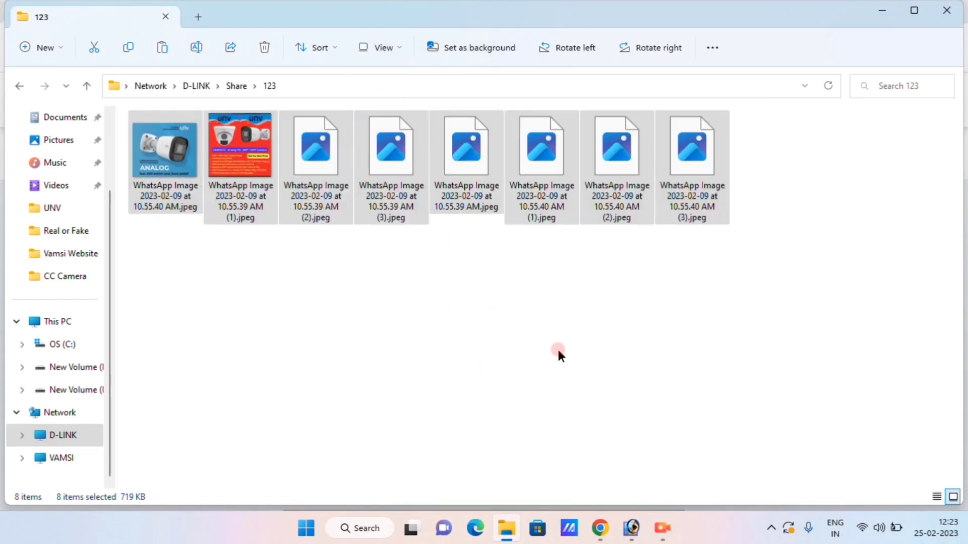
{"action": "left_click", "coordinate": [573, 310]}
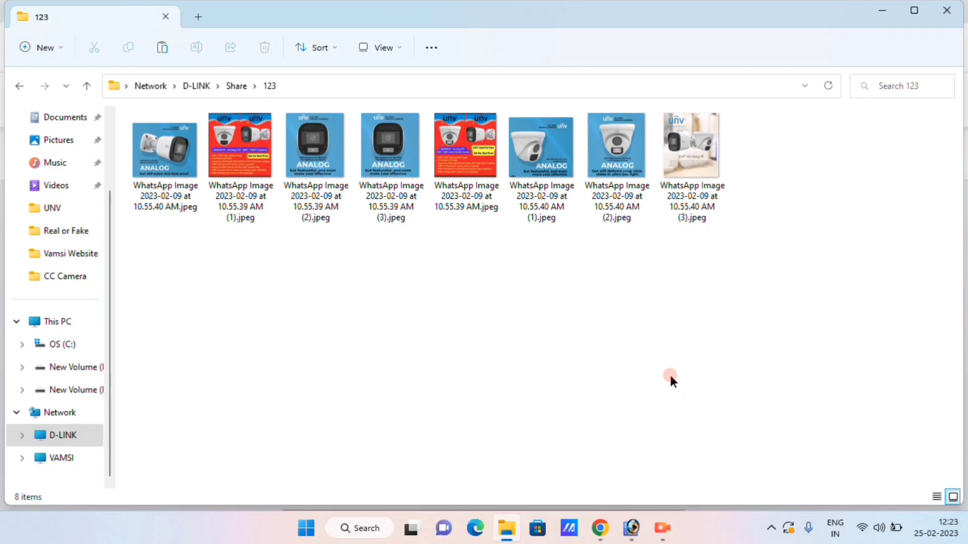
{"action": "left_click", "coordinate": [599, 528]}
{"action": "left_click", "coordinate": [524, 463]}
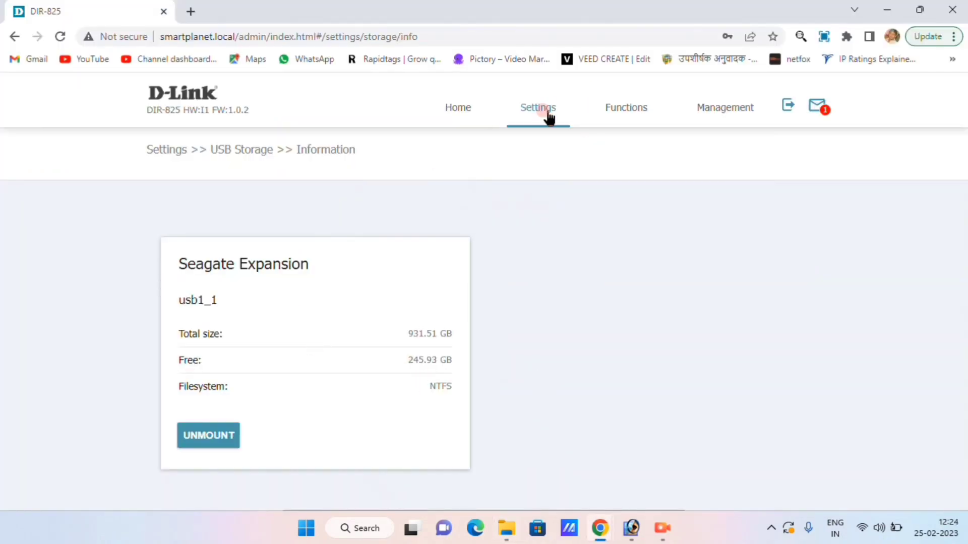
Step: Open the USB Storage Filebrowser and browse the usb1_1 drive
{"action": "mouse_move", "coordinate": [548, 118]}
{"action": "mouse_move", "coordinate": [572, 250]}
{"action": "left_click", "coordinate": [635, 391]}
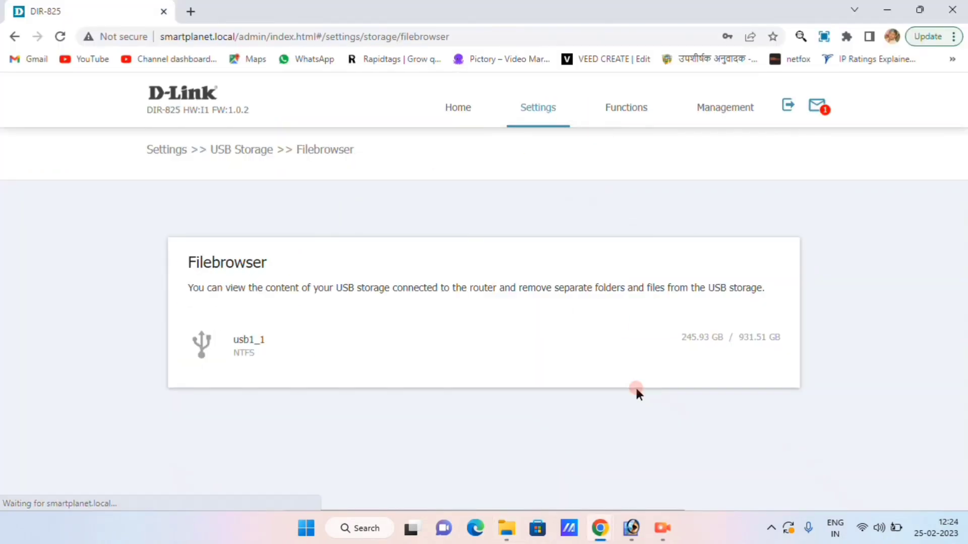
{"action": "left_click", "coordinate": [255, 351]}
{"action": "scroll", "coordinate": [242, 313], "scroll_direction": "down", "scroll_amount": 15}
{"action": "scroll", "coordinate": [263, 271], "scroll_direction": "up", "scroll_amount": 15}
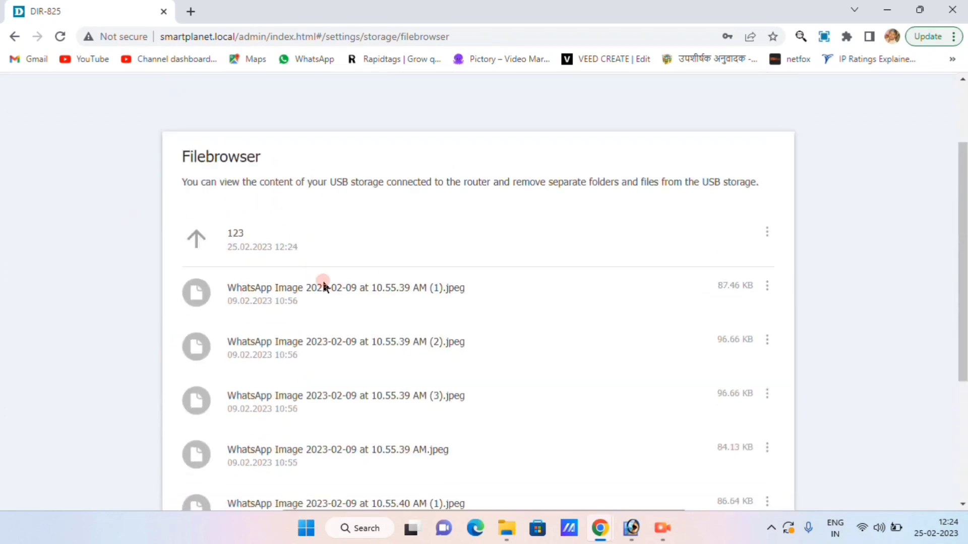
{"action": "double_click", "coordinate": [290, 285]}
Step: Open folder 123 to see the copied images, then return to the parent CCCAM folder
{"action": "left_click", "coordinate": [198, 241]}
{"action": "left_click", "coordinate": [277, 317]}
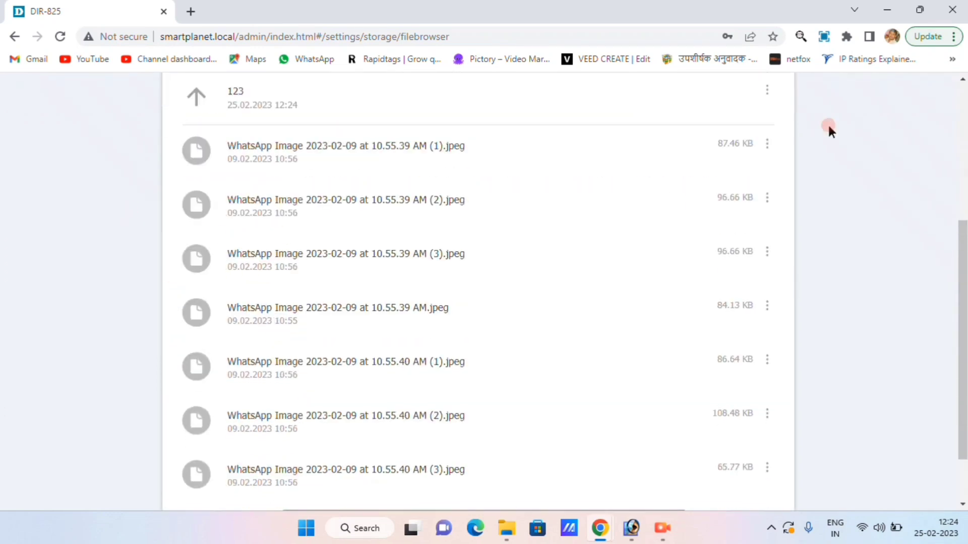
{"action": "left_click", "coordinate": [767, 145]}
{"action": "left_click", "coordinate": [383, 142]}
{"action": "scroll", "coordinate": [389, 145], "scroll_direction": "down", "scroll_amount": 1}
{"action": "scroll", "coordinate": [390, 146], "scroll_direction": "up", "scroll_amount": 4}
{"action": "left_click", "coordinate": [767, 235]}
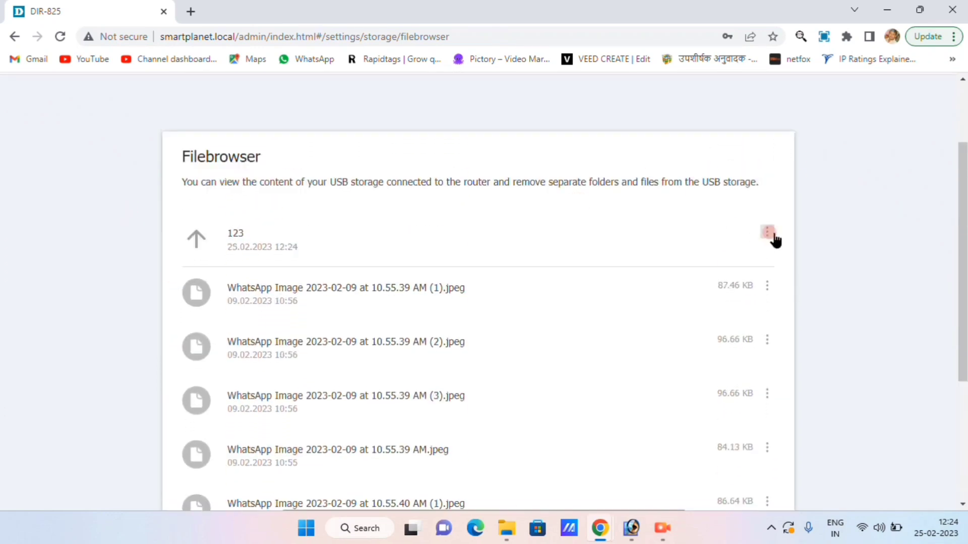
{"action": "left_click", "coordinate": [610, 257]}
{"action": "left_click", "coordinate": [196, 244]}
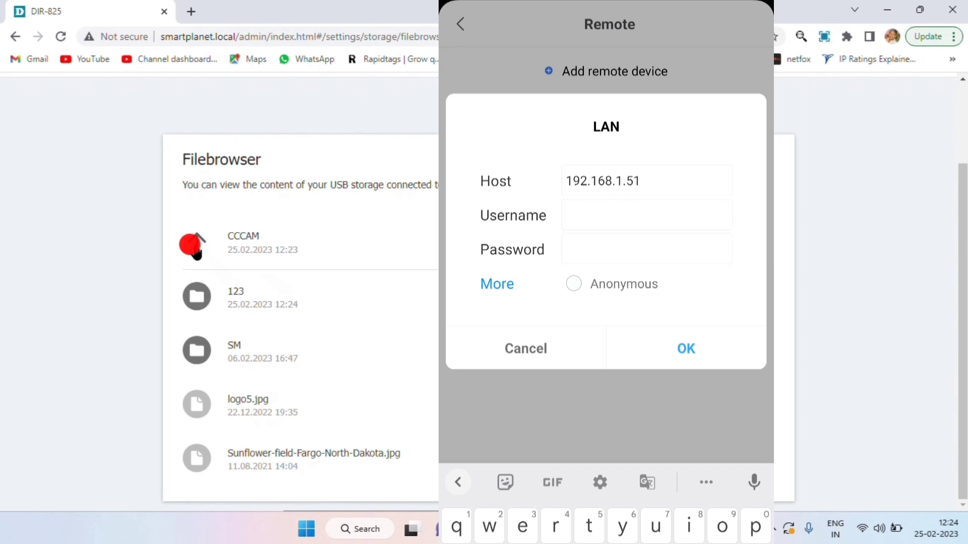
Step: Enter the share user's name and set the remote device host to 192.168.1.51, then confirm
{"action": "type", "text": "smart"}
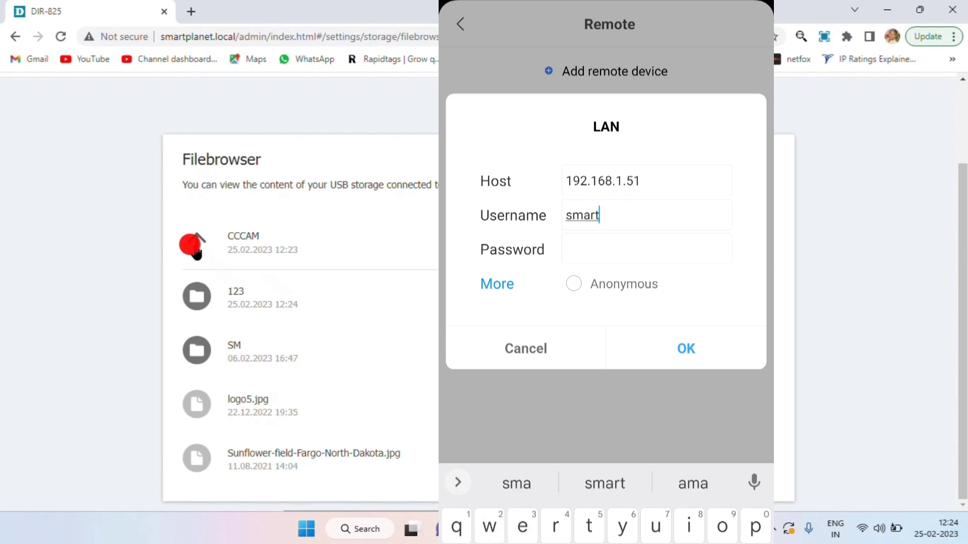
{"action": "left_click", "coordinate": [640, 181]}
{"action": "left_click", "coordinate": [639, 182]}
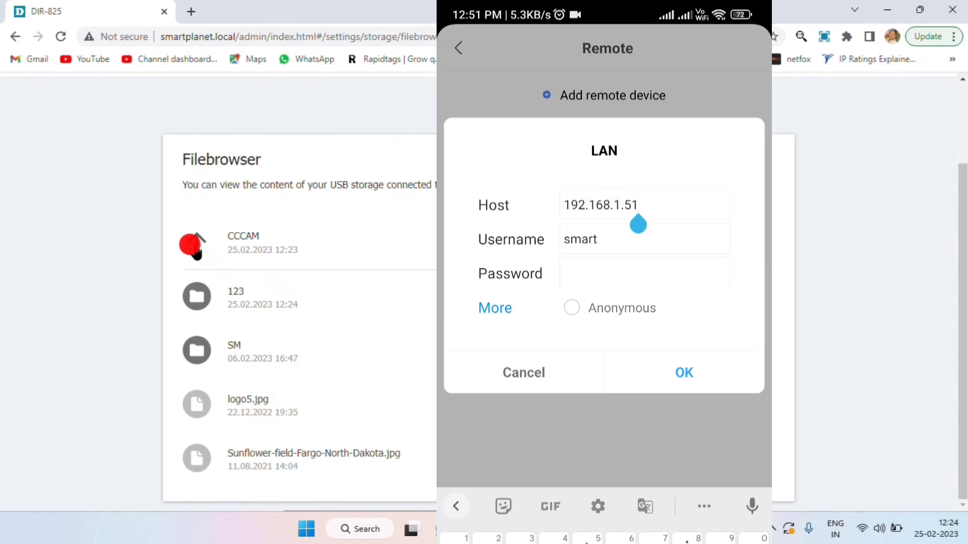
{"action": "type", "text": "92.1"}
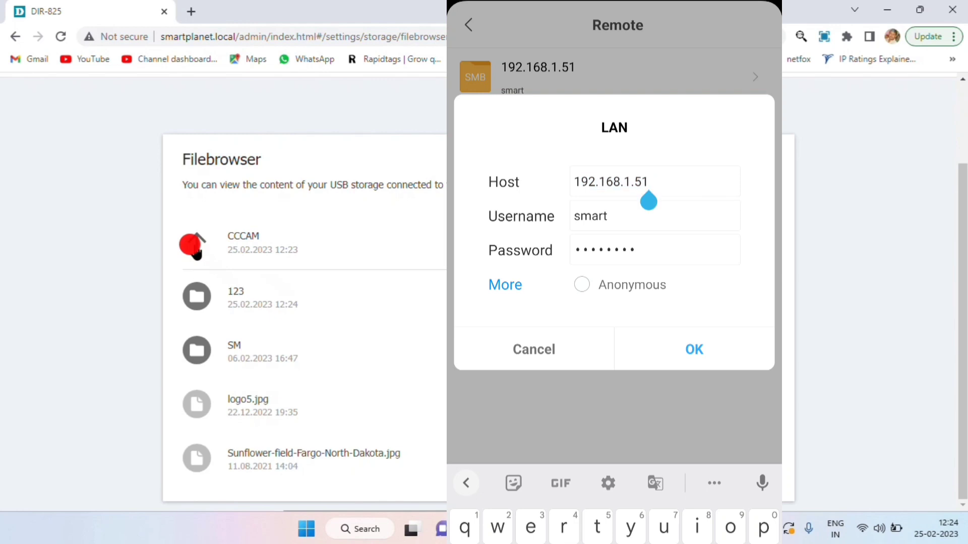
{"action": "key", "text": "BackSpace"}
{"action": "type", "text": "9"}
{"action": "left_click", "coordinate": [694, 350]}
Step: Connect to the 192.168.1.51 share and open Share > 123
{"action": "left_click", "coordinate": [538, 76]}
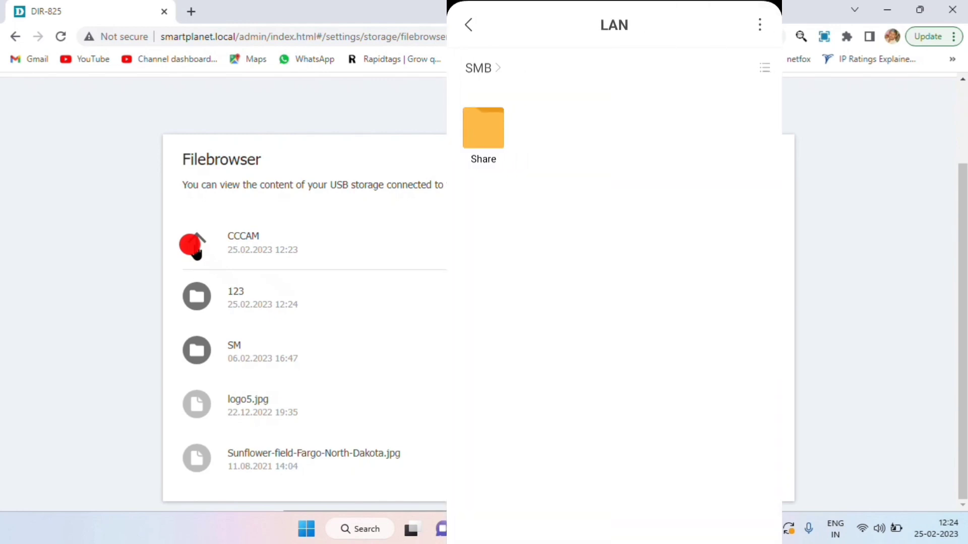
{"action": "left_click", "coordinate": [482, 129]}
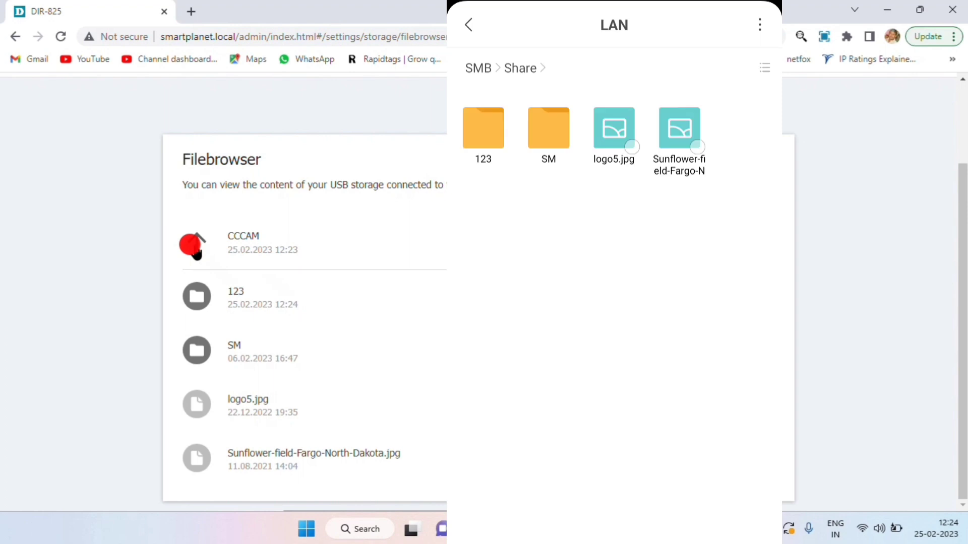
{"action": "left_click", "coordinate": [548, 128]}
{"action": "left_click", "coordinate": [468, 24]}
{"action": "left_click", "coordinate": [484, 130]}
Step: Toggle the 123 folder between list and grid view, then go back to the File Manager home
{"action": "left_click", "coordinate": [764, 68]}
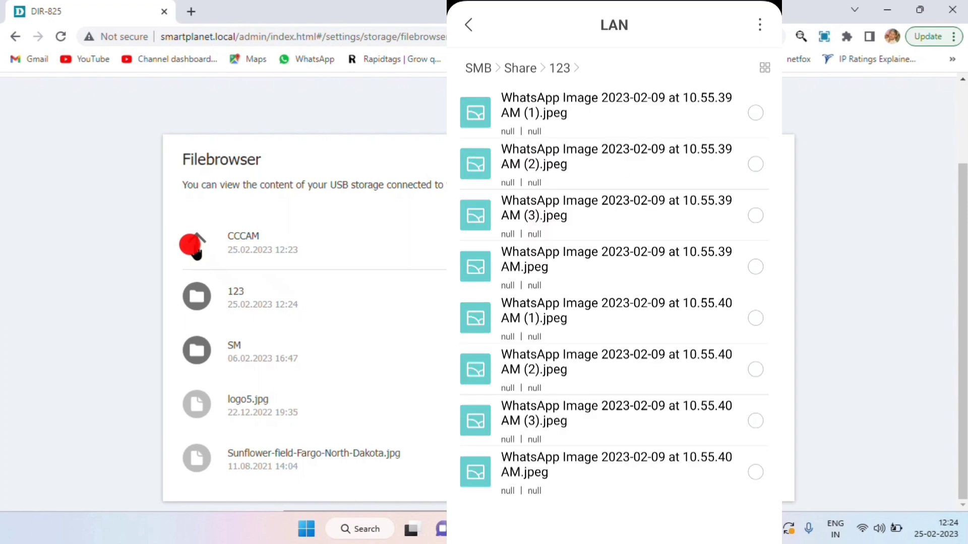
{"action": "left_click", "coordinate": [765, 67]}
{"action": "left_click", "coordinate": [759, 25]}
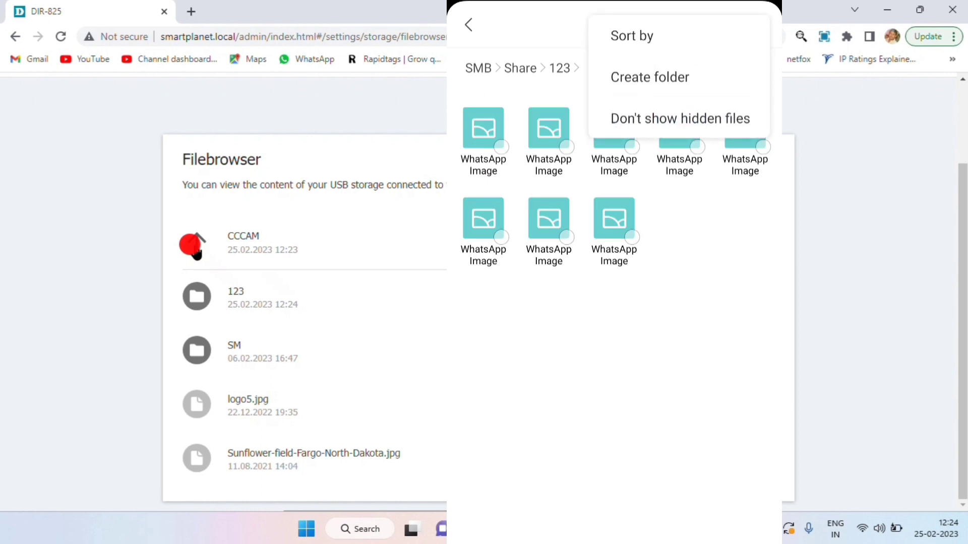
{"action": "key", "text": "Escape"}
{"action": "key", "text": "Escape"}
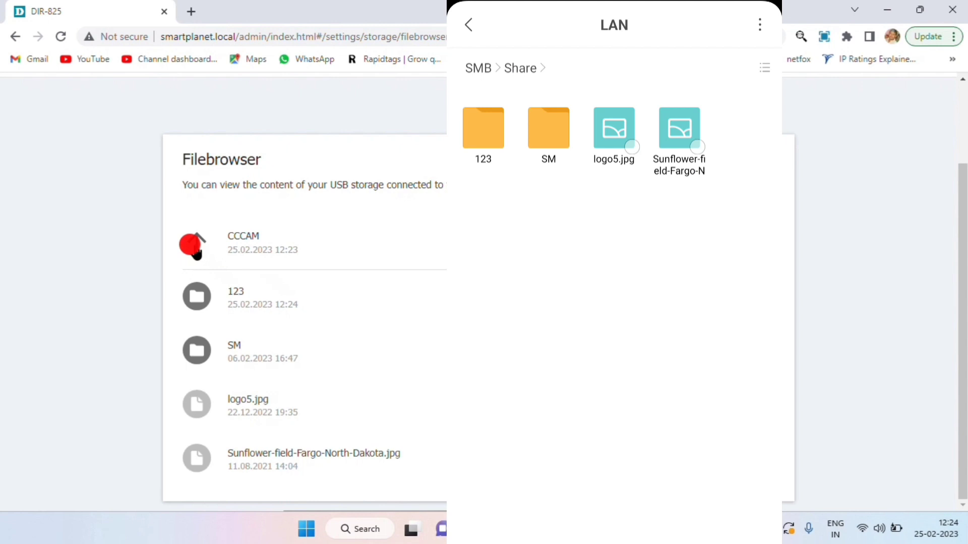
{"action": "key", "text": "Escape"}
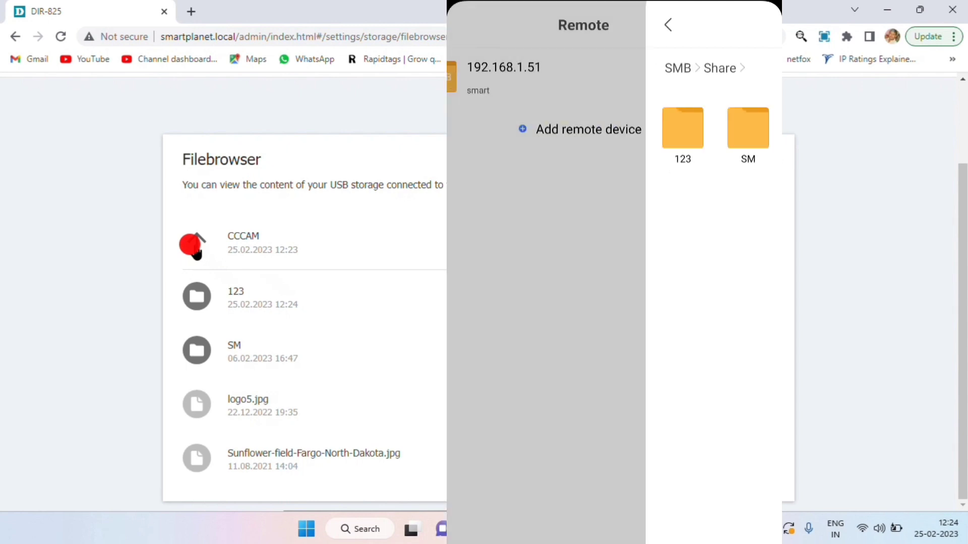
{"action": "key", "text": "Escape"}
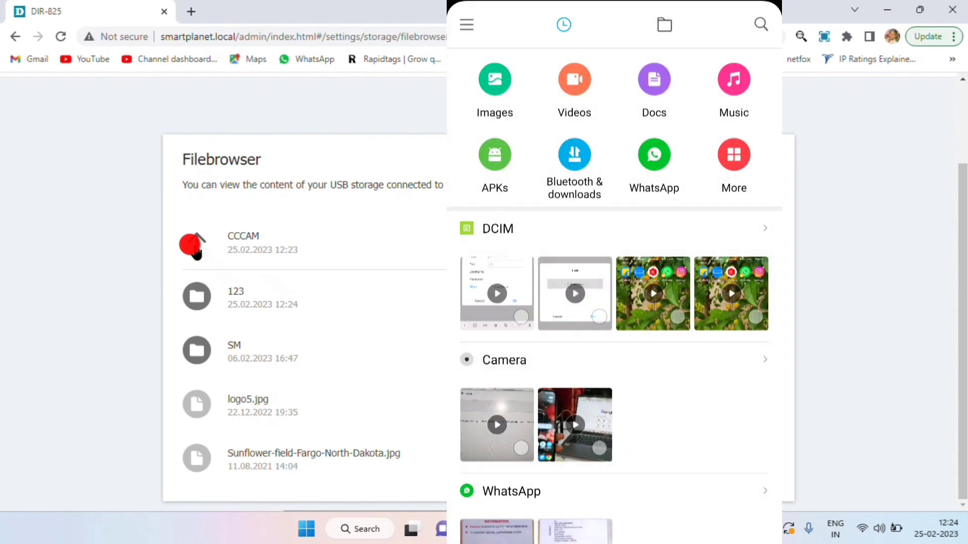